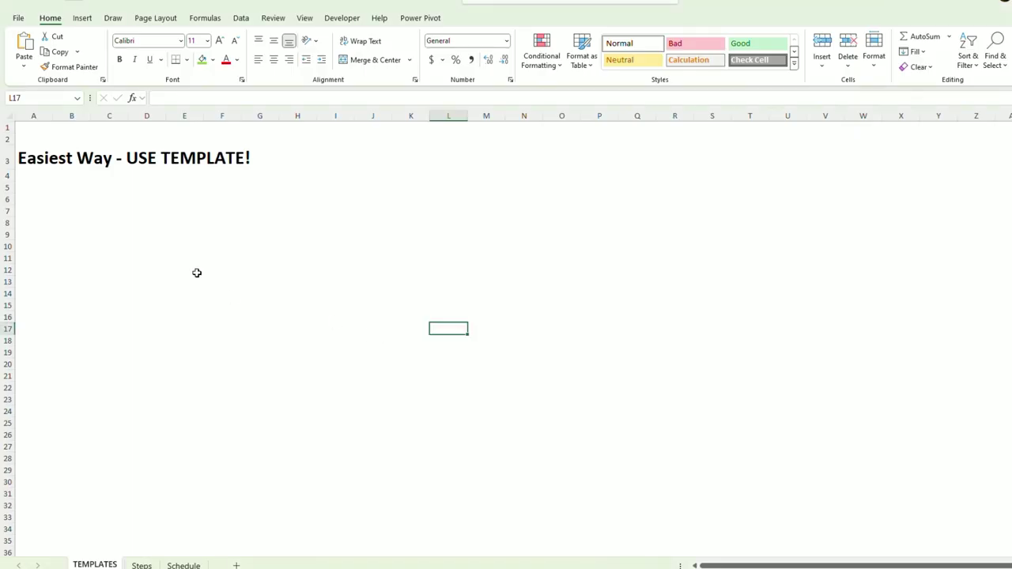
# Step: Select the Easiest Way title cell on the current worksheet
pyautogui.click(121, 200)
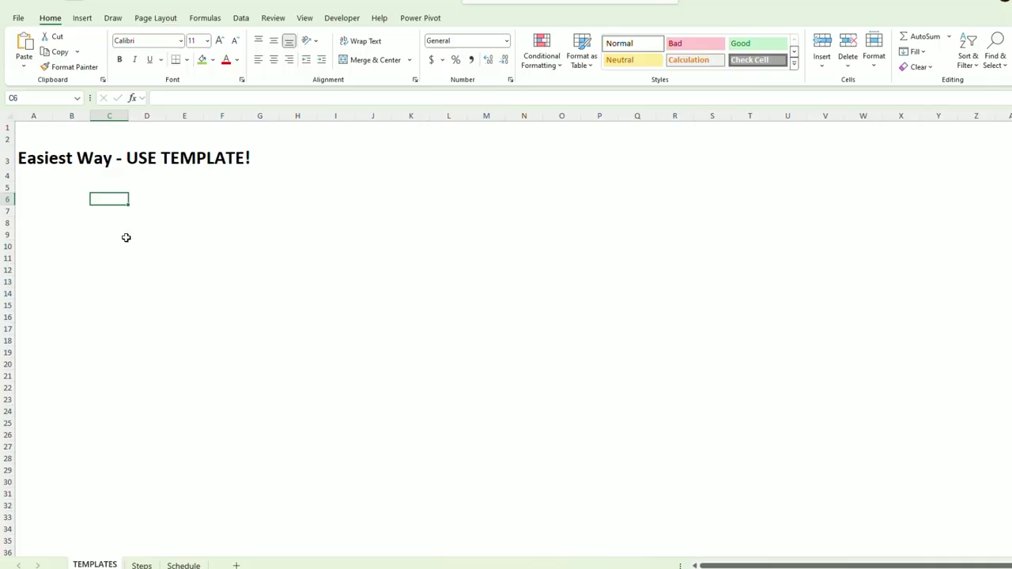
pyautogui.click(126, 237)
pyautogui.click(57, 157)
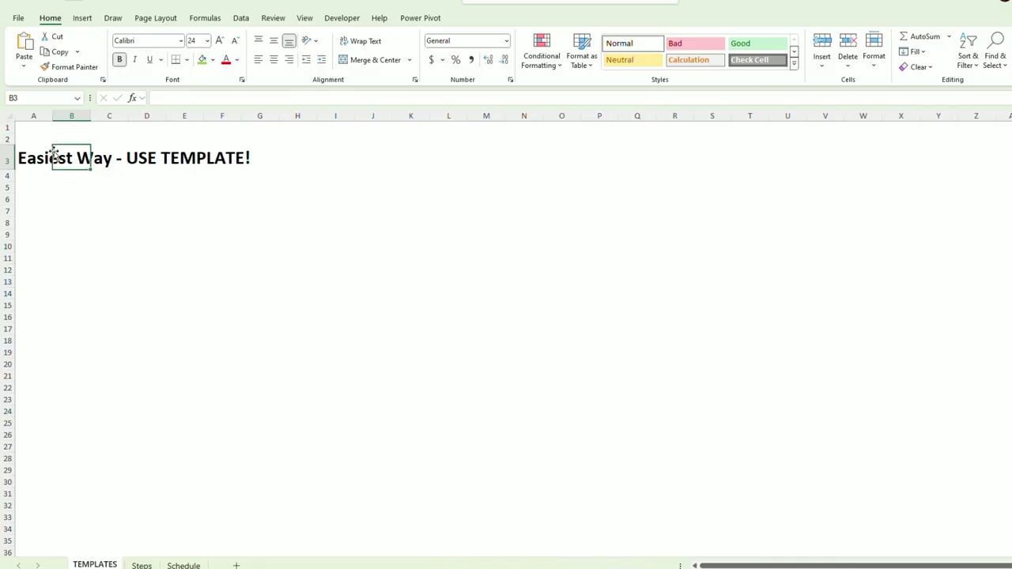
pyautogui.click(38, 158)
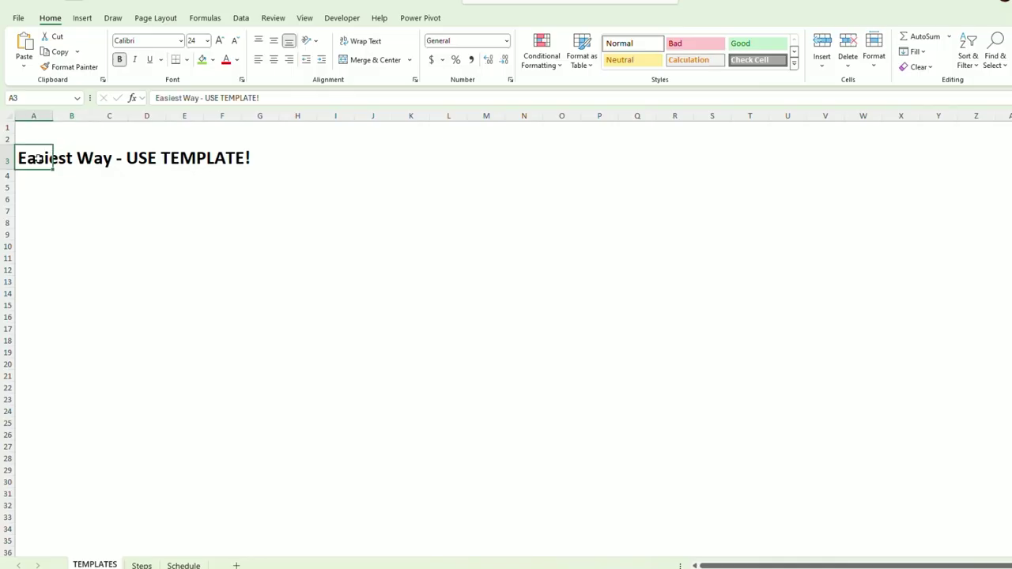
pyautogui.click(61, 185)
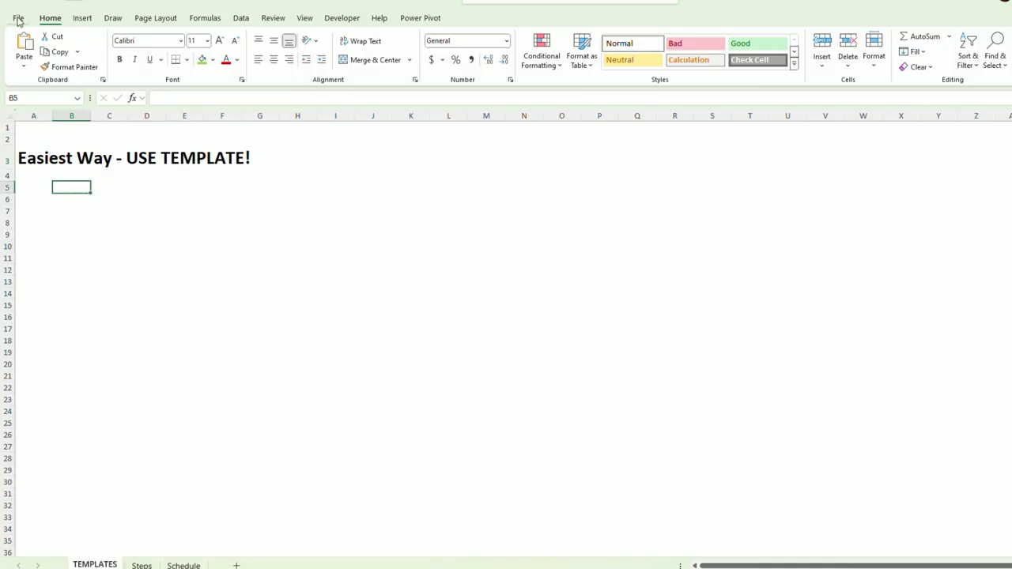
# Step: Search the online templates for 'amortization' and preview the Loan amortization schedule template
pyautogui.click(18, 18)
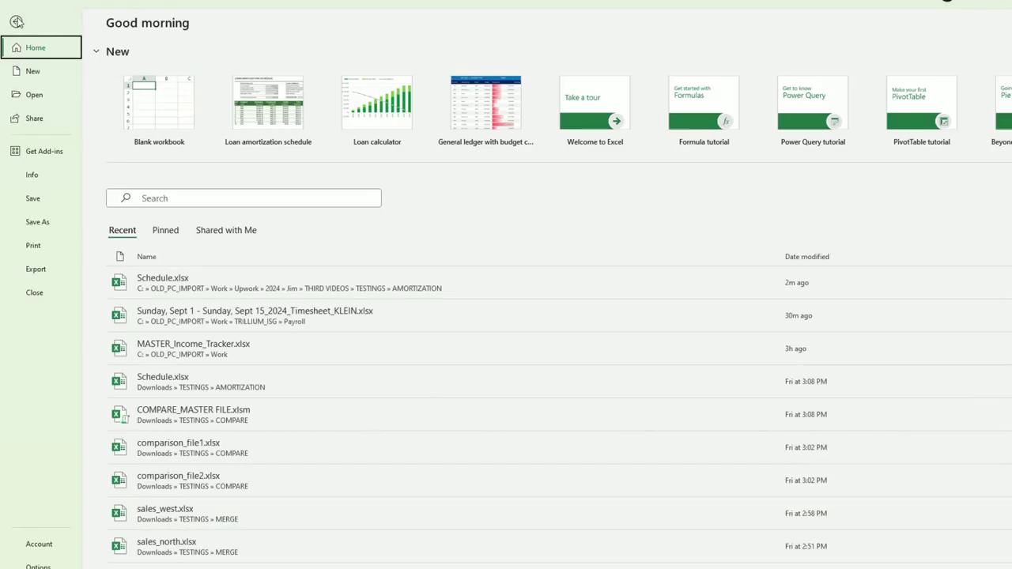
pyautogui.click(36, 73)
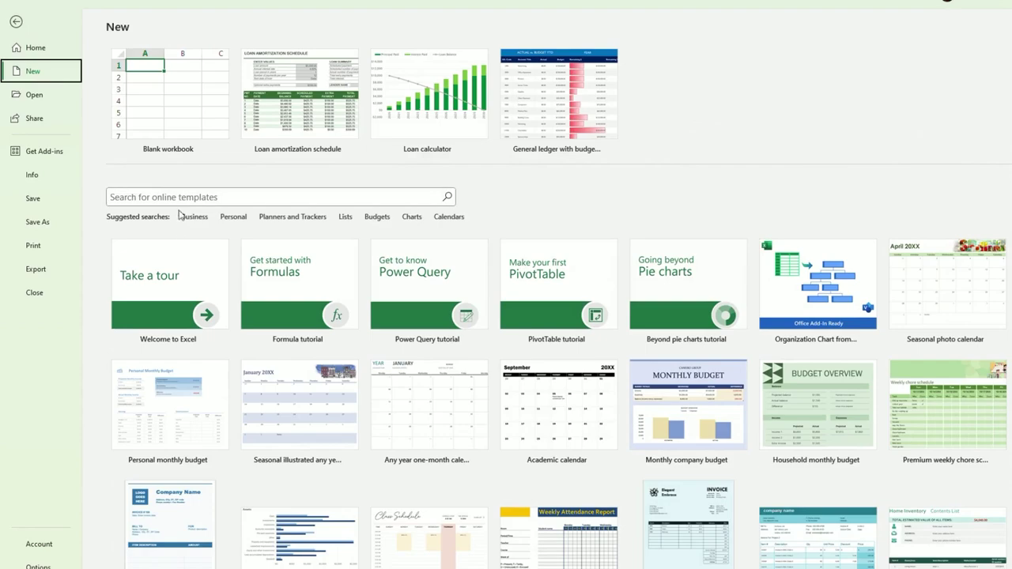
pyautogui.click(217, 198)
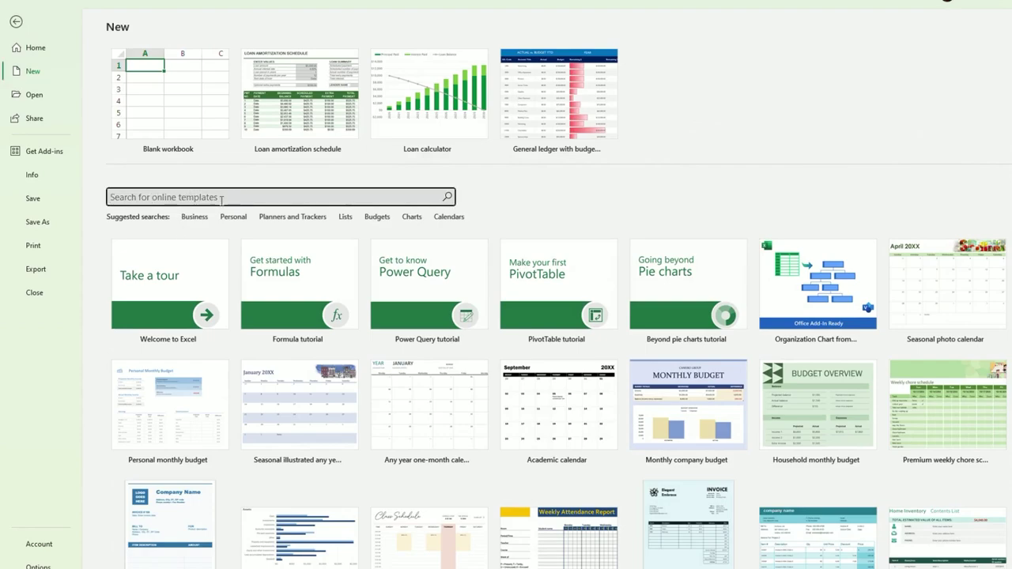
pyautogui.write('am')
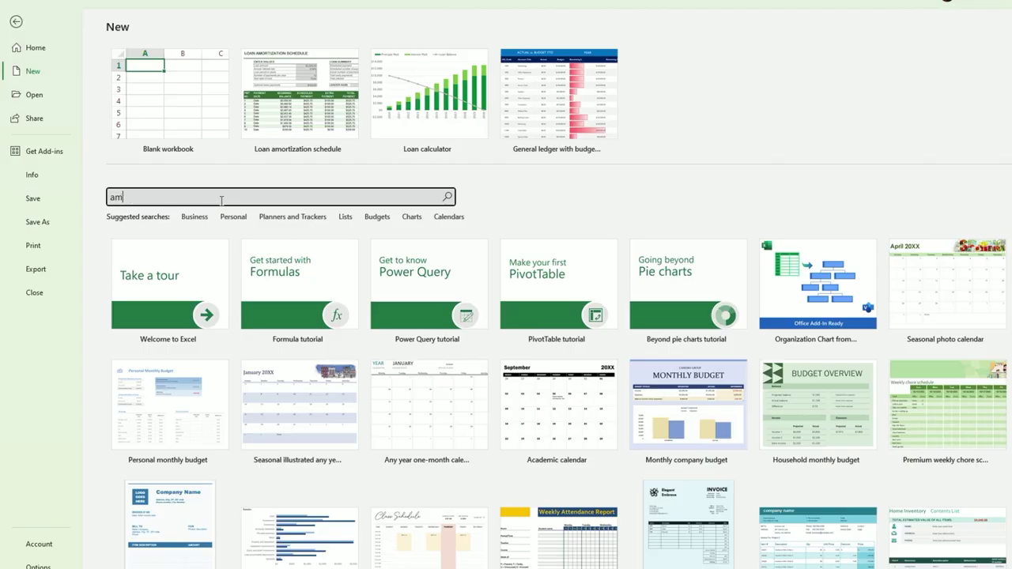
pyautogui.write('orrtization')
pyautogui.click(448, 197)
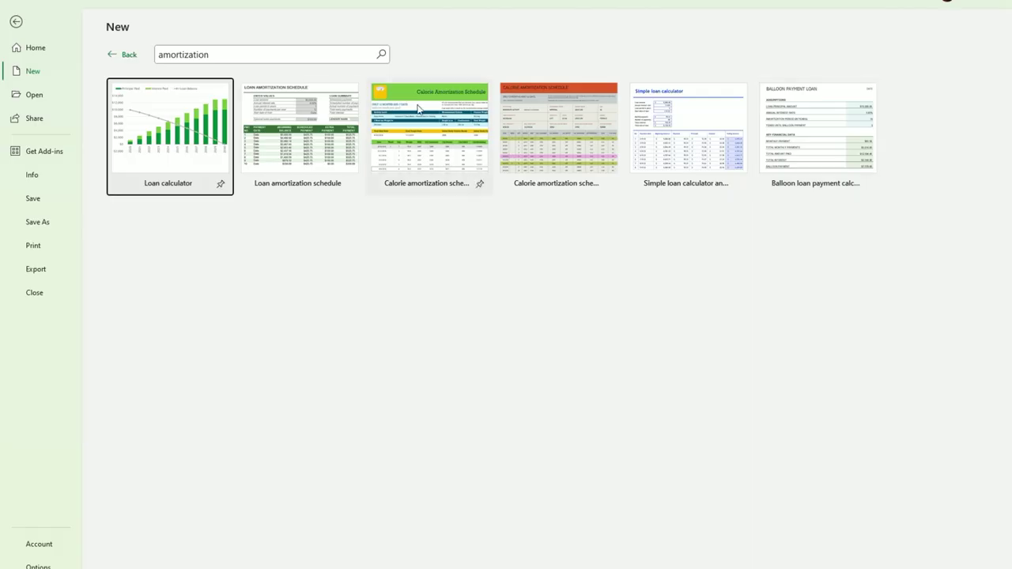
pyautogui.moveTo(301, 134)
pyautogui.click(319, 125)
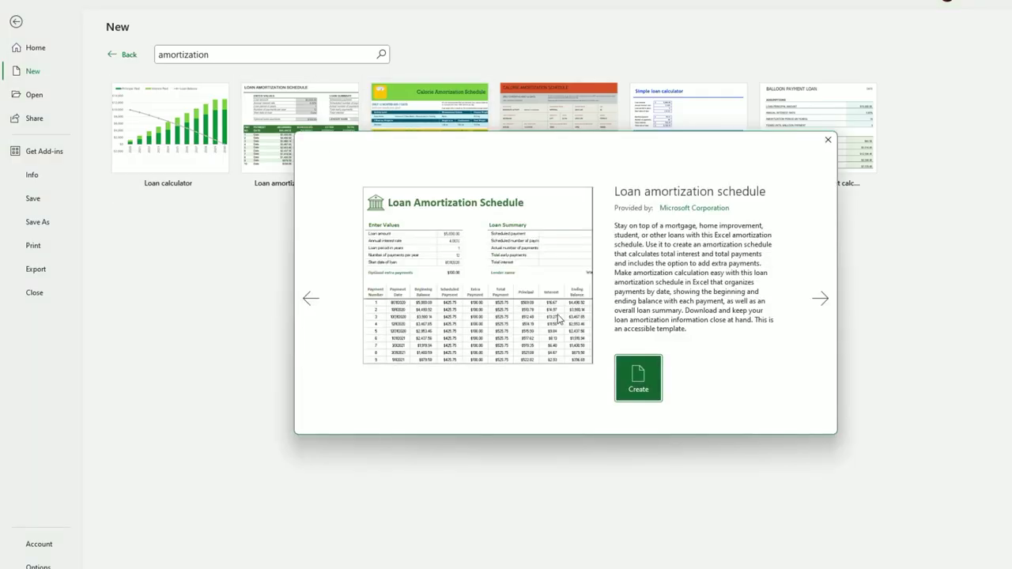
# Step: Create the template workbook and inspect the loan inputs E5:E11, summary results and G17 formula
pyautogui.click(638, 378)
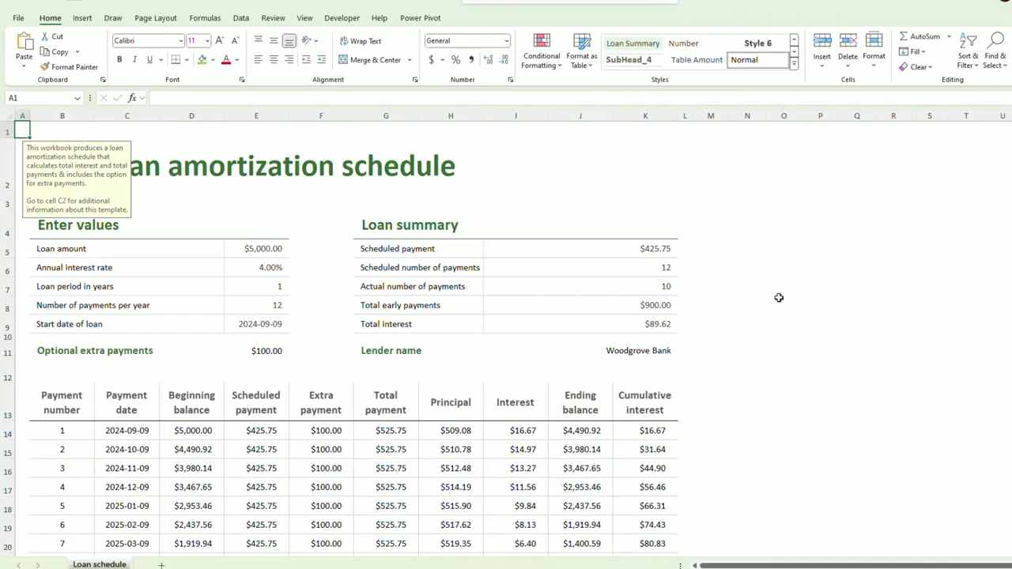
pyautogui.click(815, 267)
pyautogui.scroll(-3, 577, 312)
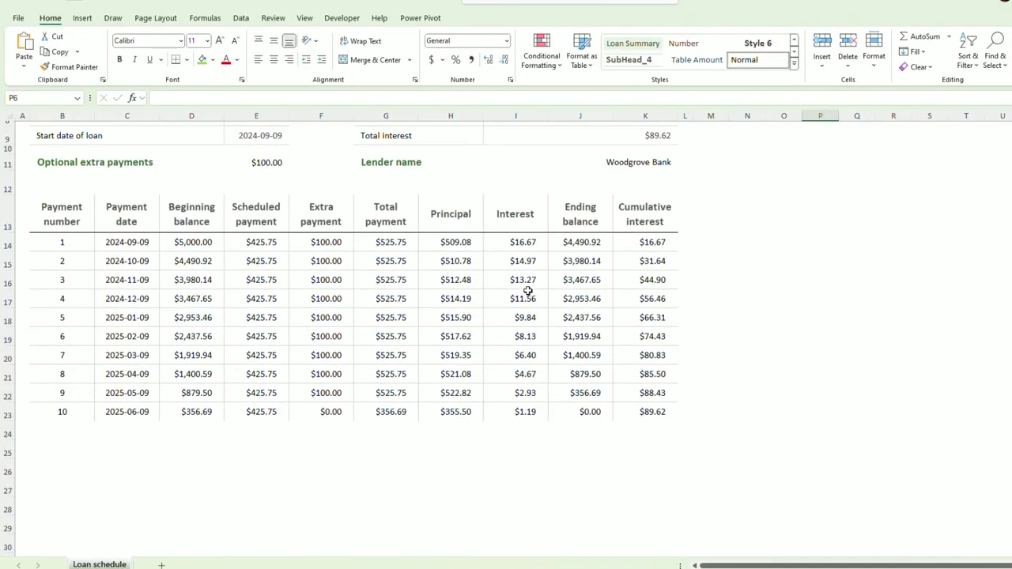
pyautogui.scroll(3, 527, 292)
pyautogui.moveTo(234, 250); pyautogui.dragTo(264, 349)
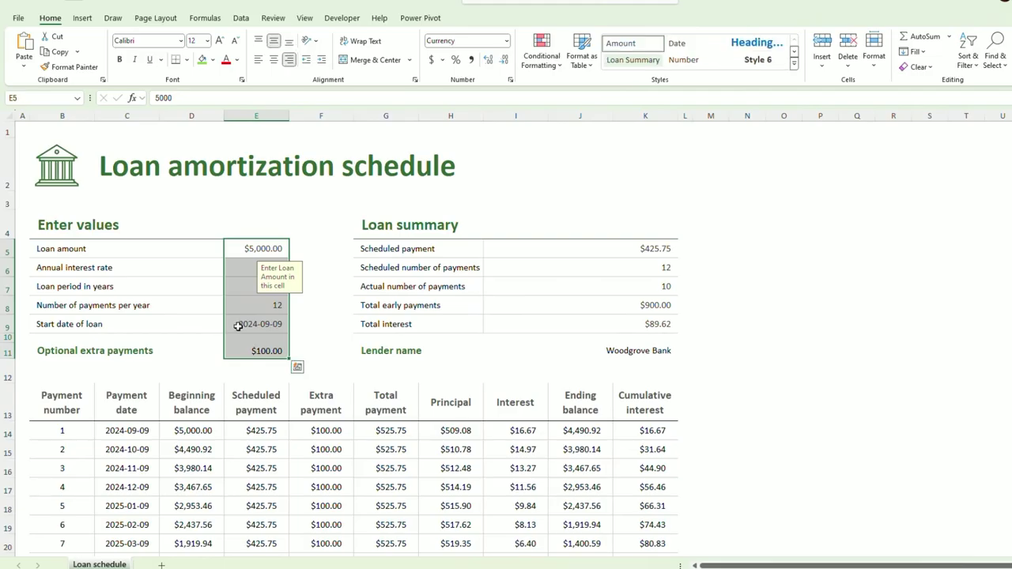
pyautogui.moveTo(654, 252); pyautogui.dragTo(652, 347)
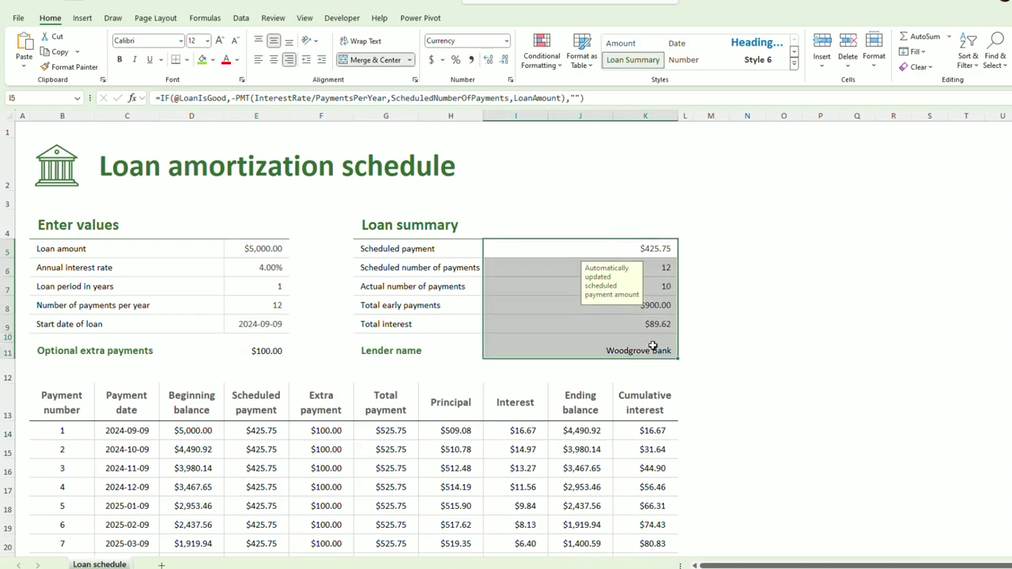
pyautogui.click(411, 484)
pyautogui.scroll(-3, 323, 484)
pyautogui.scroll(3, 209, 380)
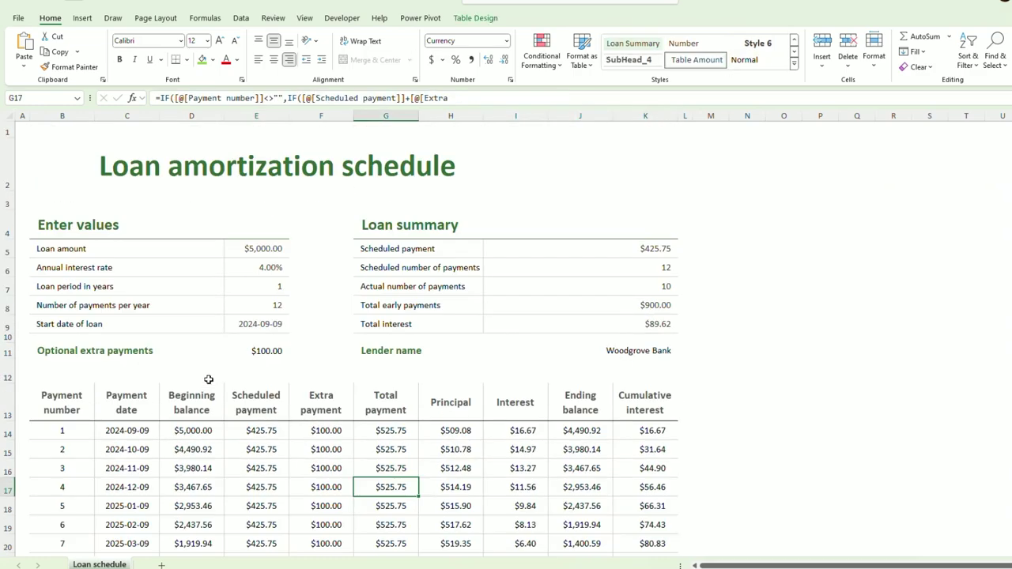
# Step: Set the Loan period in years in E7 to 2
pyautogui.click(126, 288)
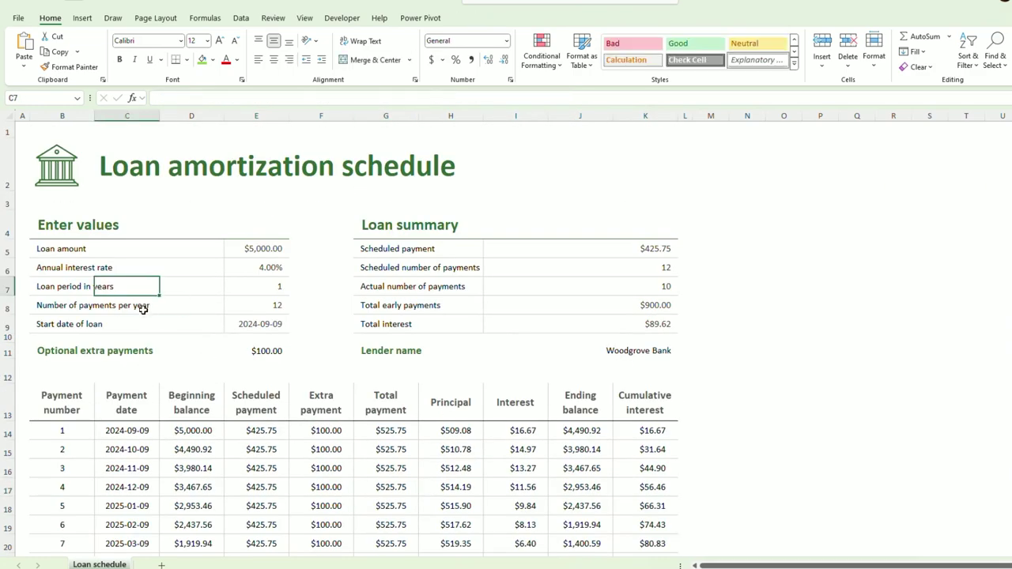
pyautogui.click(123, 317)
pyautogui.click(93, 290)
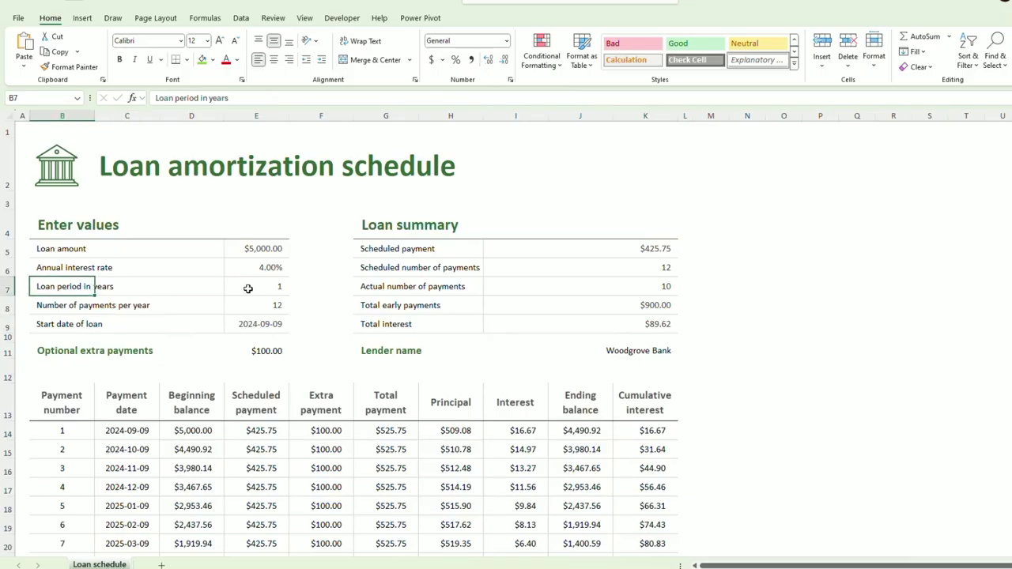
pyautogui.click(257, 287)
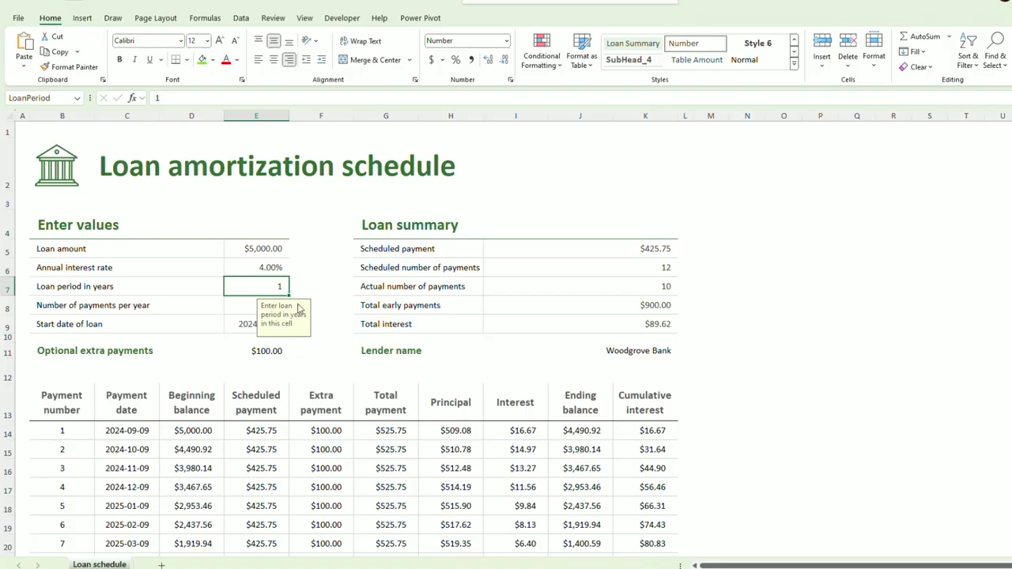
pyautogui.write('2')
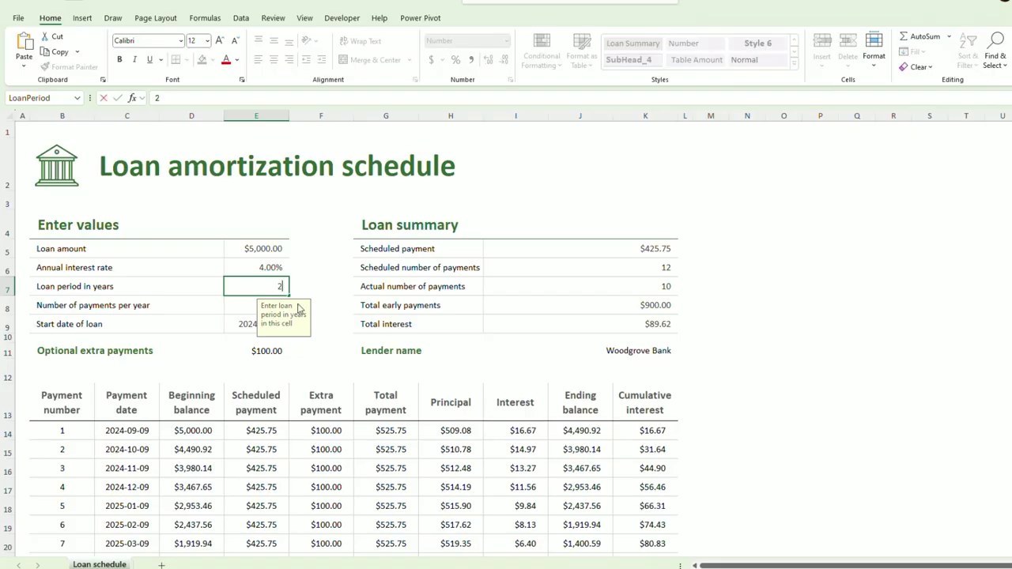
pyautogui.press('Return')
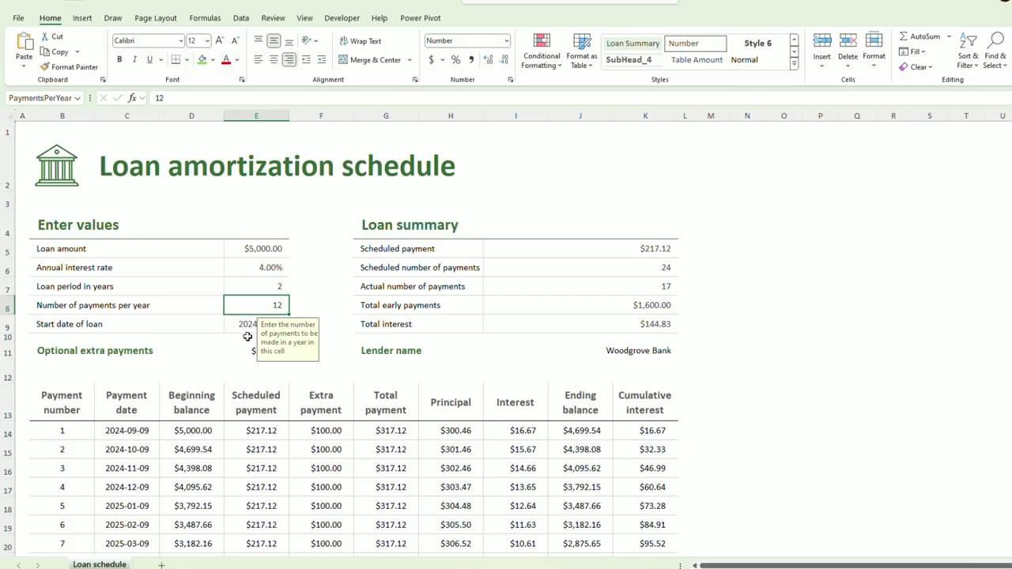
# Step: Inspect the schedule's payment number and beginning balance formulas down to payment 17
pyautogui.scroll(-3, 237, 347)
pyautogui.click(64, 438)
pyautogui.scroll(-2, 70, 484)
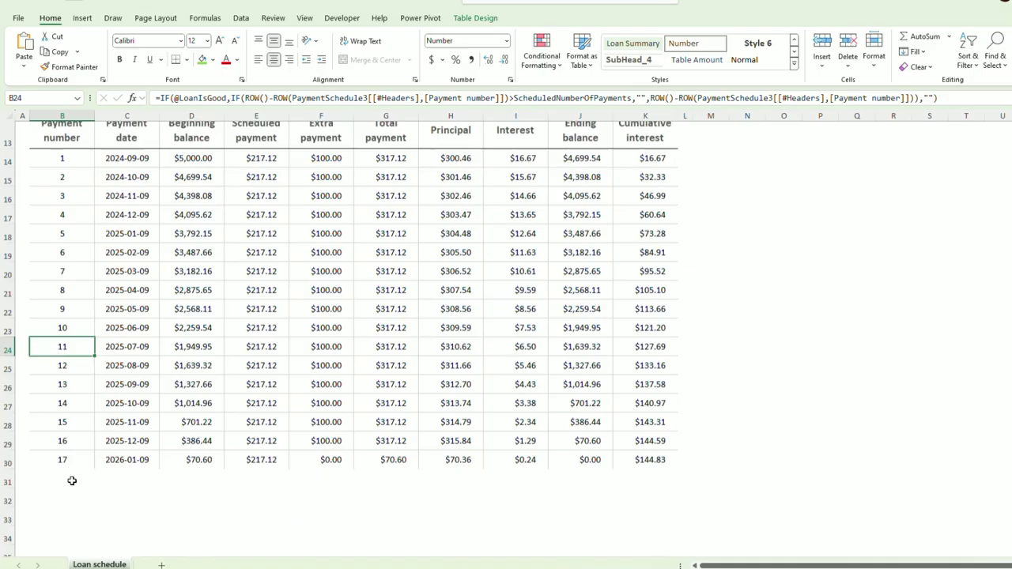
pyautogui.click(61, 443)
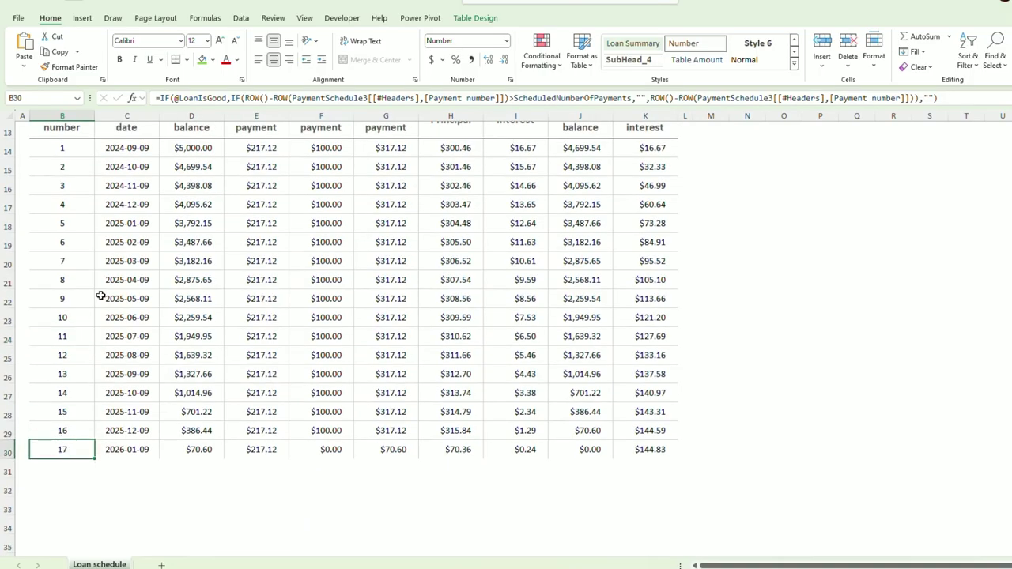
pyautogui.click(72, 492)
pyautogui.click(181, 450)
pyautogui.scroll(5, 180, 450)
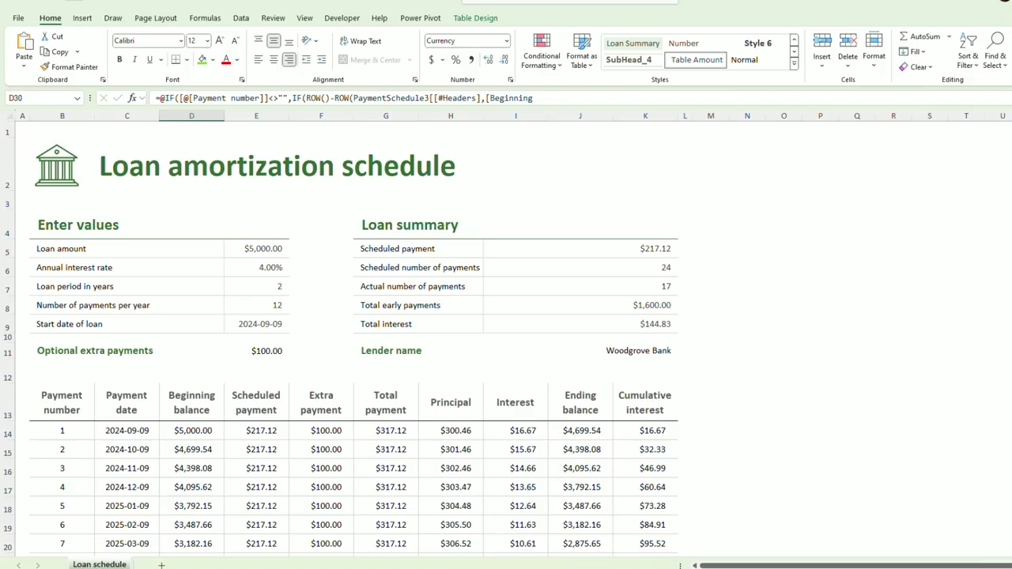
# Step: Close the loan amortization workbook without saving changes
pyautogui.hotkey('ctrl', 'w')
pyautogui.click(608, 355)
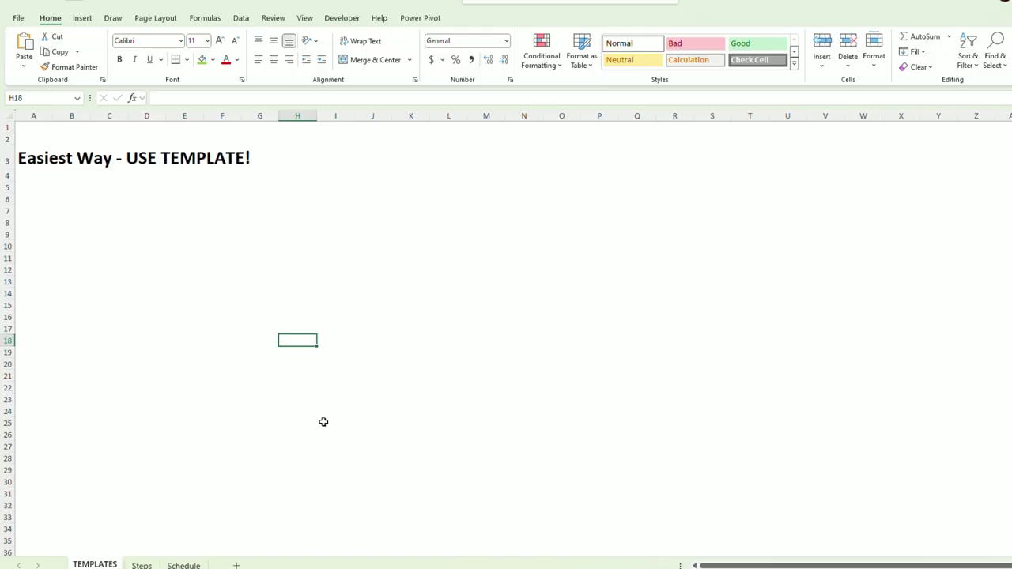
pyautogui.click(216, 355)
pyautogui.click(191, 306)
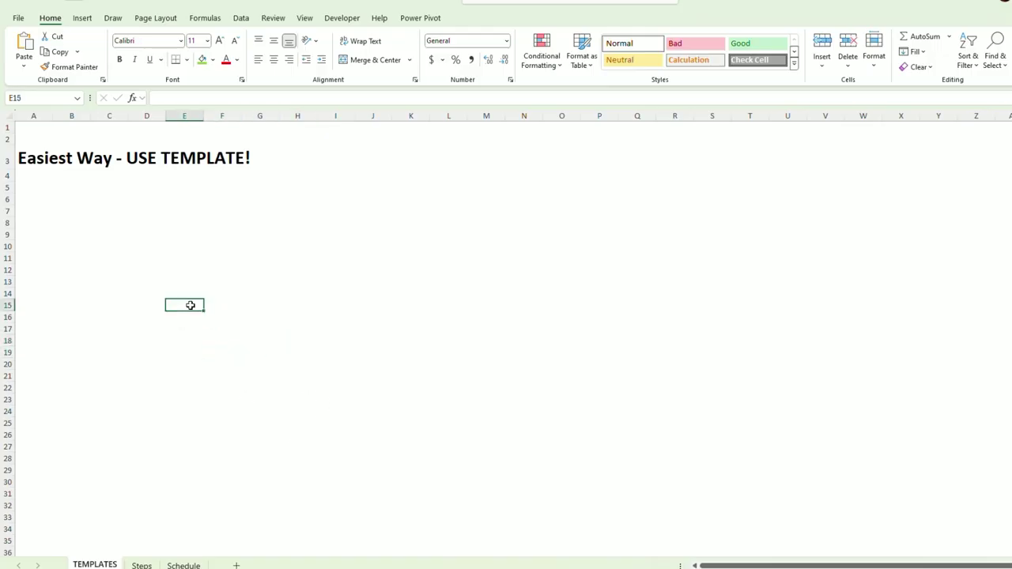
# Step: Copy the four loan-detail labels A7:A10 from the Steps sheet
pyautogui.click(143, 565)
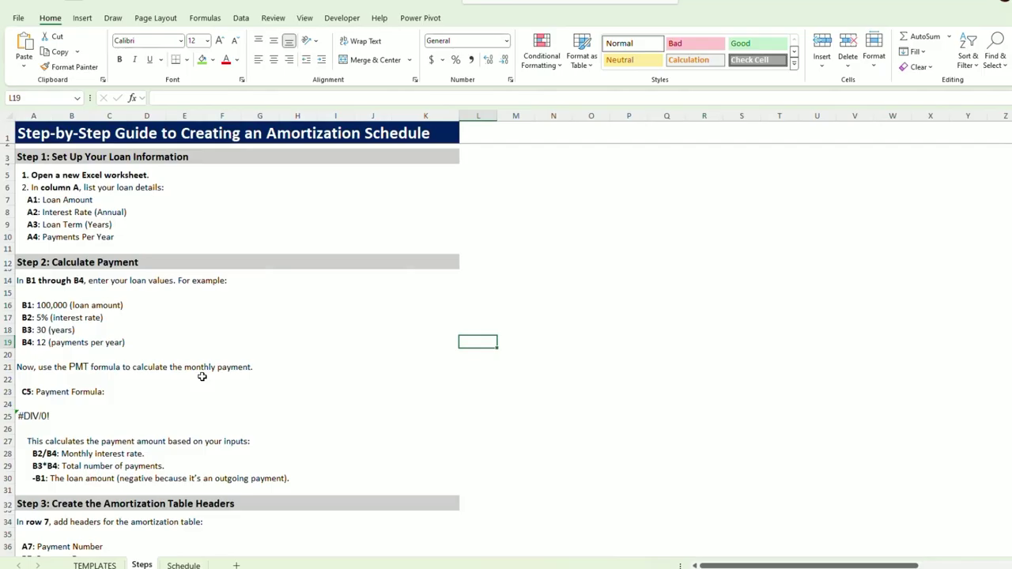
pyautogui.click(35, 200)
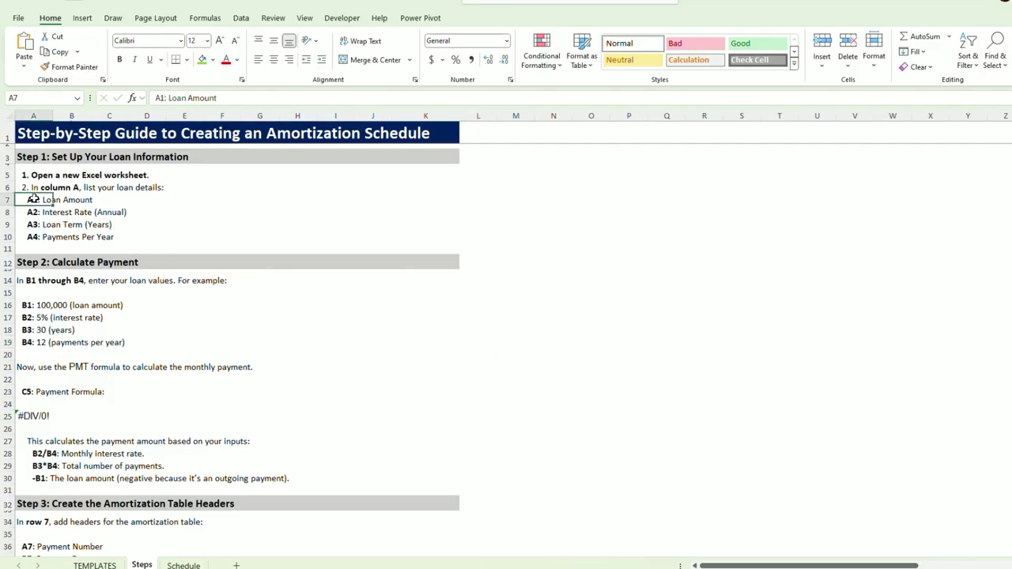
pyautogui.moveTo(35, 200); pyautogui.dragTo(31, 237)
pyautogui.click(217, 199)
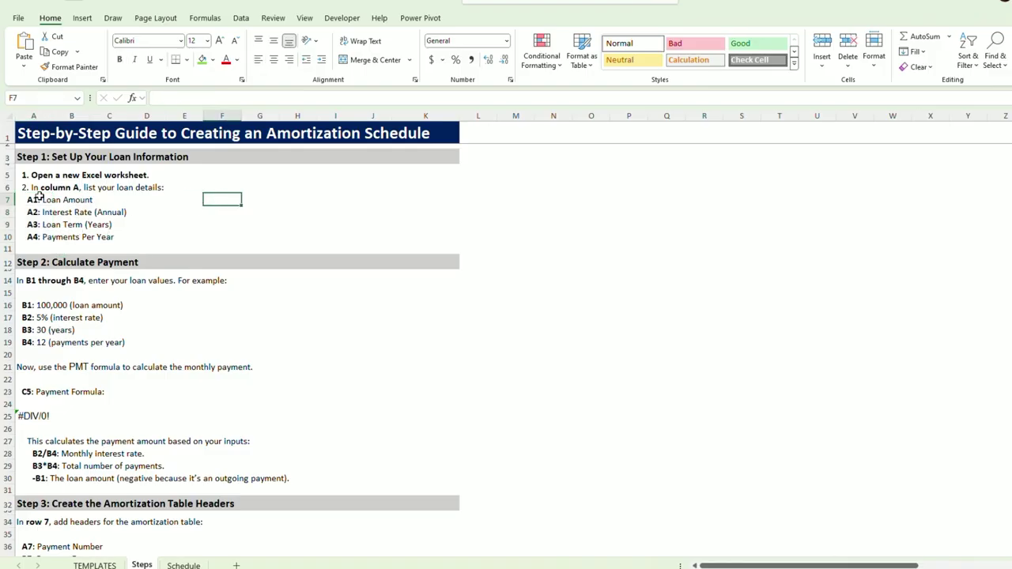
pyautogui.moveTo(37, 197); pyautogui.dragTo(35, 237)
pyautogui.hotkey('ctrl', 'c')
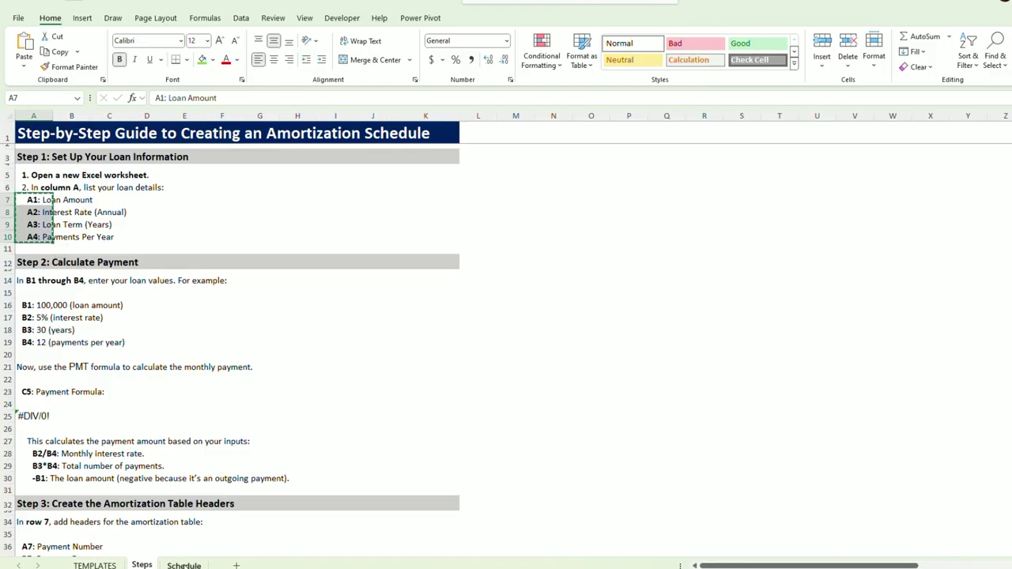
# Step: Paste the loan labels into A1:A4 of the Schedule sheet and widen column A
pyautogui.click(183, 566)
pyautogui.click(37, 128)
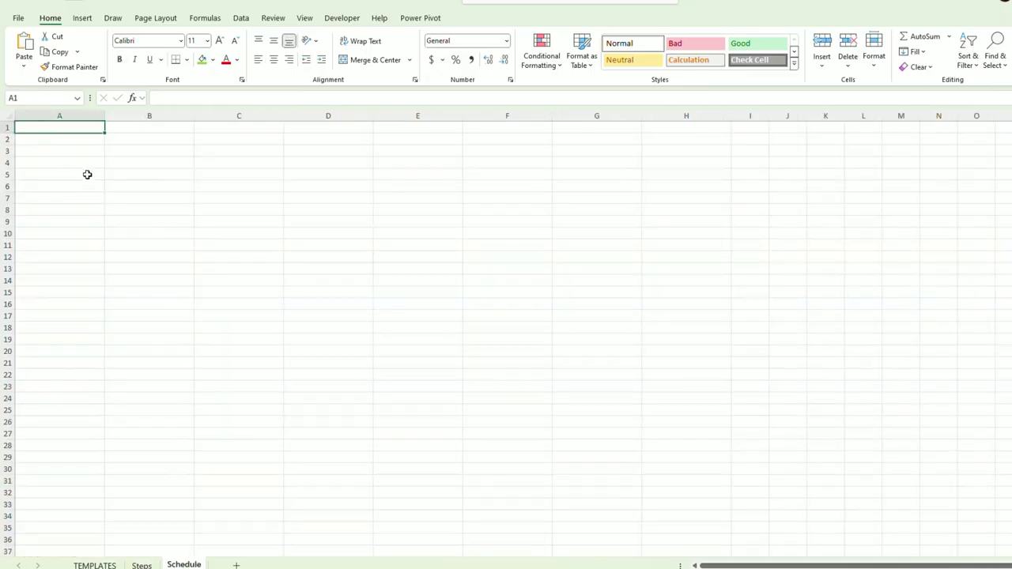
pyautogui.hotkey('ctrl', 'v')
pyautogui.click(219, 213)
pyautogui.click(71, 127)
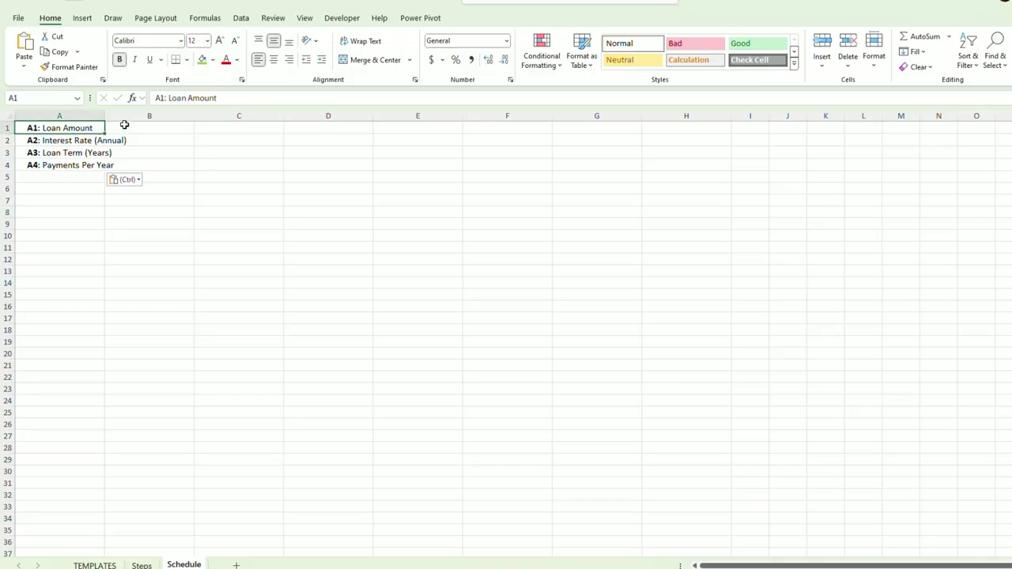
pyautogui.moveTo(104, 116); pyautogui.dragTo(132, 116)
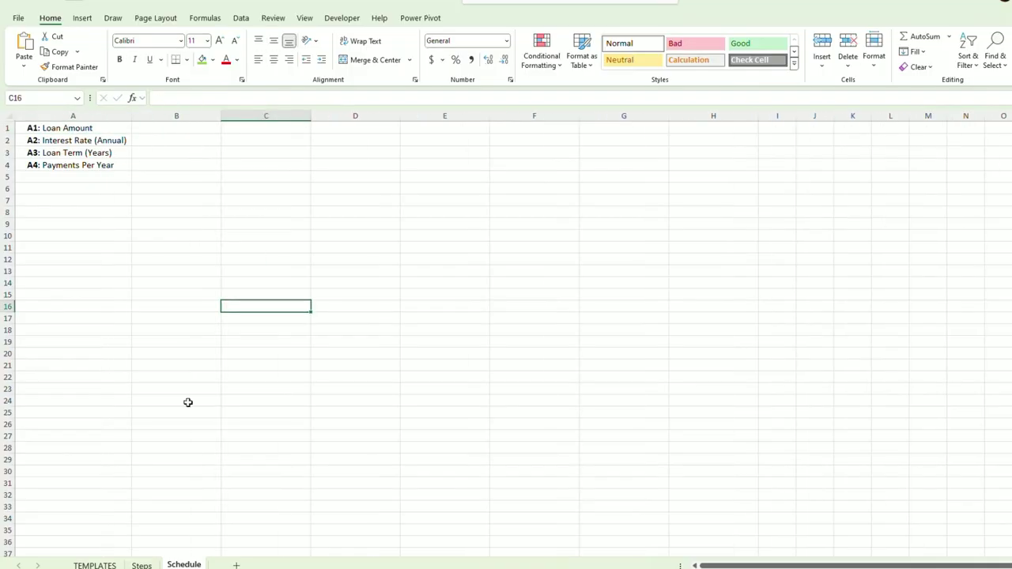
pyautogui.hotkey('ctrl', 'pageup')
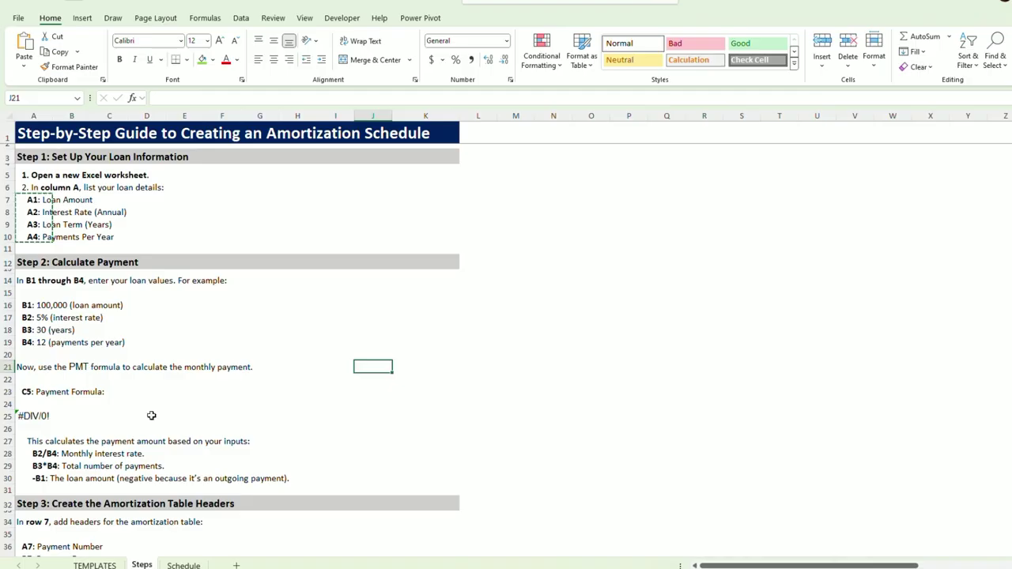
pyautogui.click(184, 566)
# Step: Remove the 'A1:' and 'A2:' prefixes from the Loan Amount and Interest Rate labels
pyautogui.click(75, 152)
pyautogui.click(47, 130)
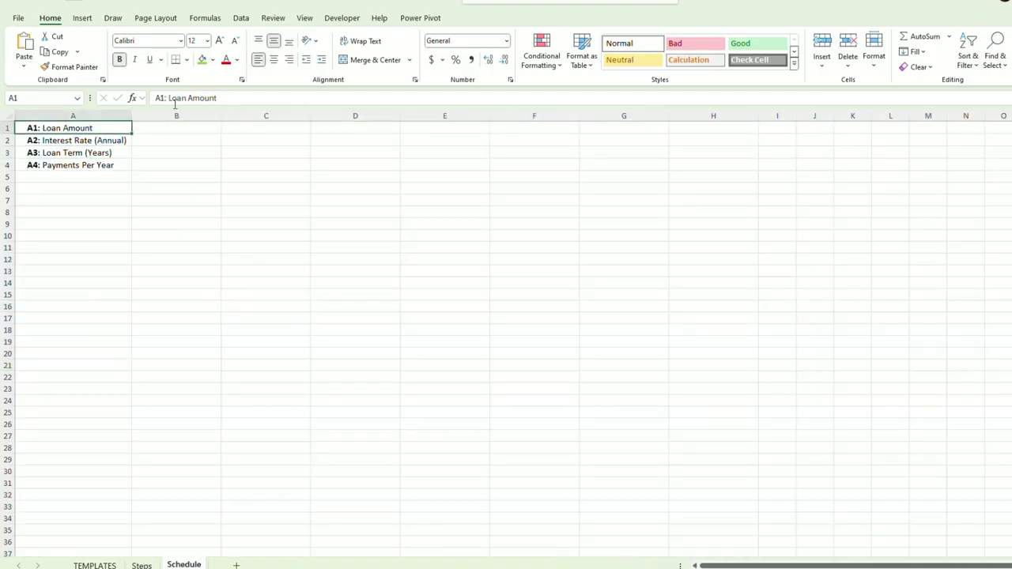
pyautogui.moveTo(168, 98); pyautogui.dragTo(155, 98)
pyautogui.press('BackSpace')
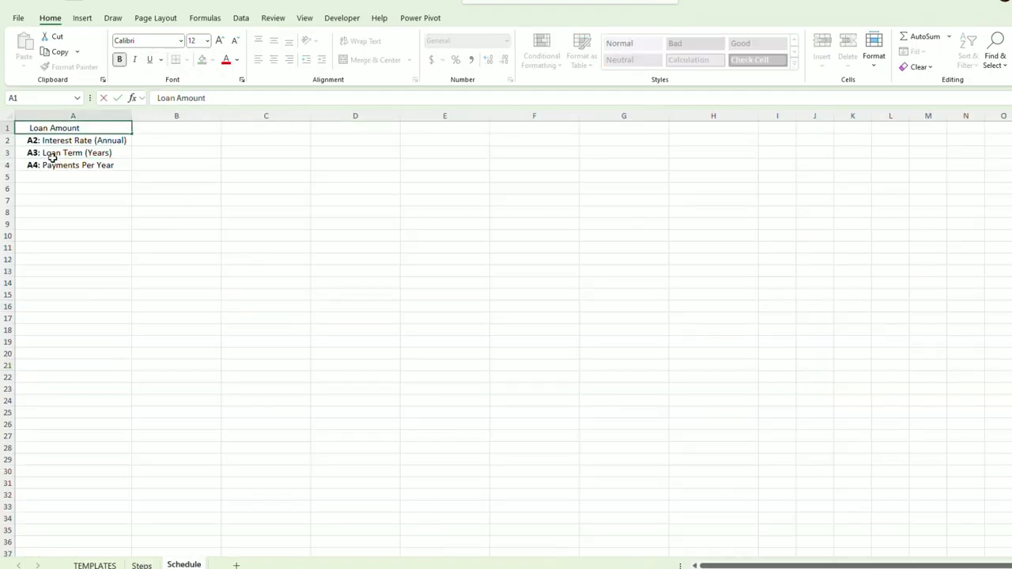
pyautogui.click(38, 140)
pyautogui.doubleClick(38, 140)
pyautogui.press('BackSpace')
pyautogui.press('BackSpace')
pyautogui.press('BackSpace')
pyautogui.press('Return')
# Step: Remove the remaining 'A3:' and 'A4:' prefixes and left-align column A with no indent
pyautogui.doubleClick(27, 153)
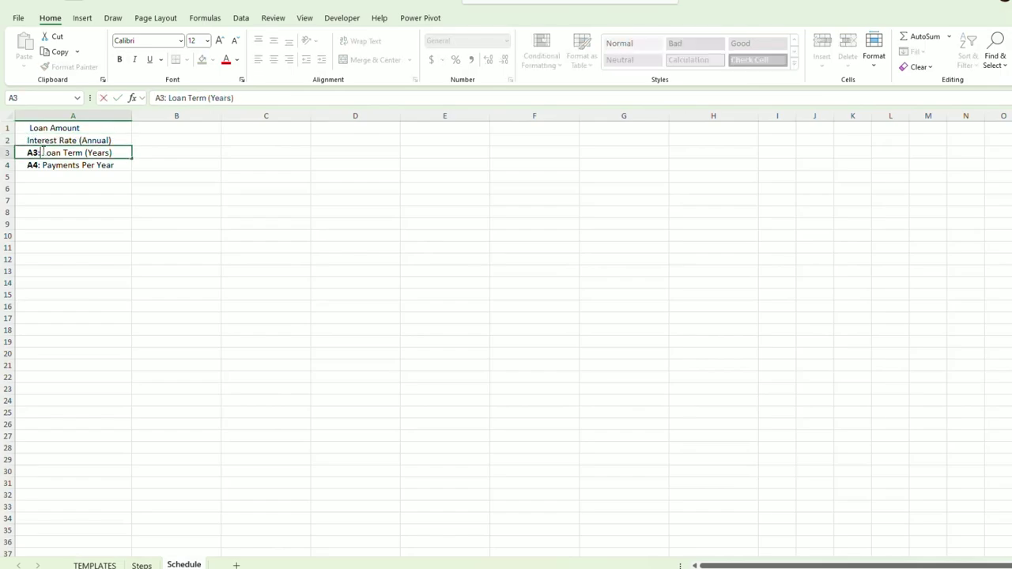
pyautogui.press('BackSpace')
pyautogui.press('BackSpace')
pyautogui.press('BackSpace')
pyautogui.click(40, 166)
pyautogui.doubleClick(40, 166)
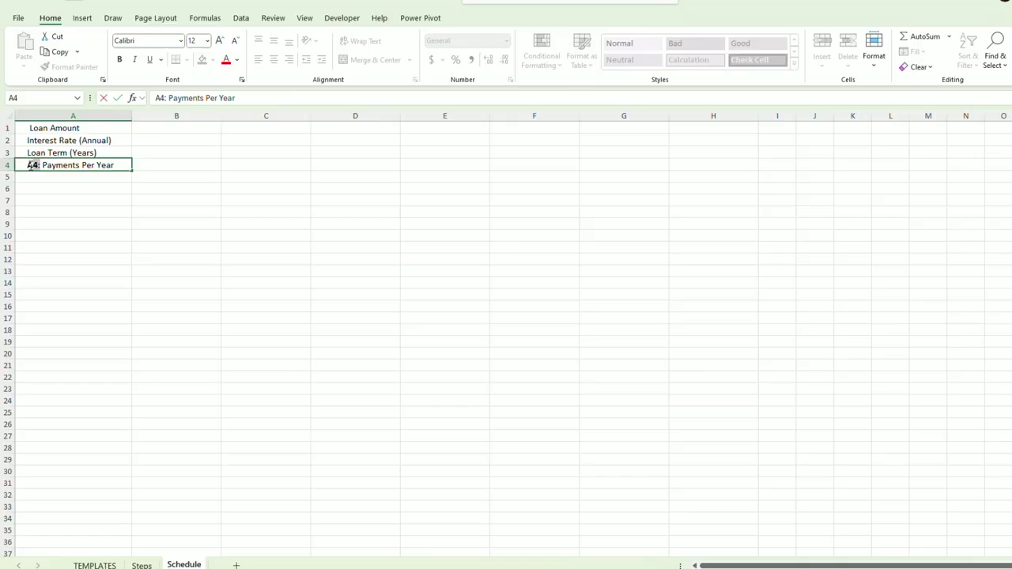
pyautogui.press('BackSpace')
pyautogui.press('BackSpace')
pyautogui.press('BackSpace')
pyautogui.click(67, 196)
pyautogui.click(61, 117)
pyautogui.click(306, 59)
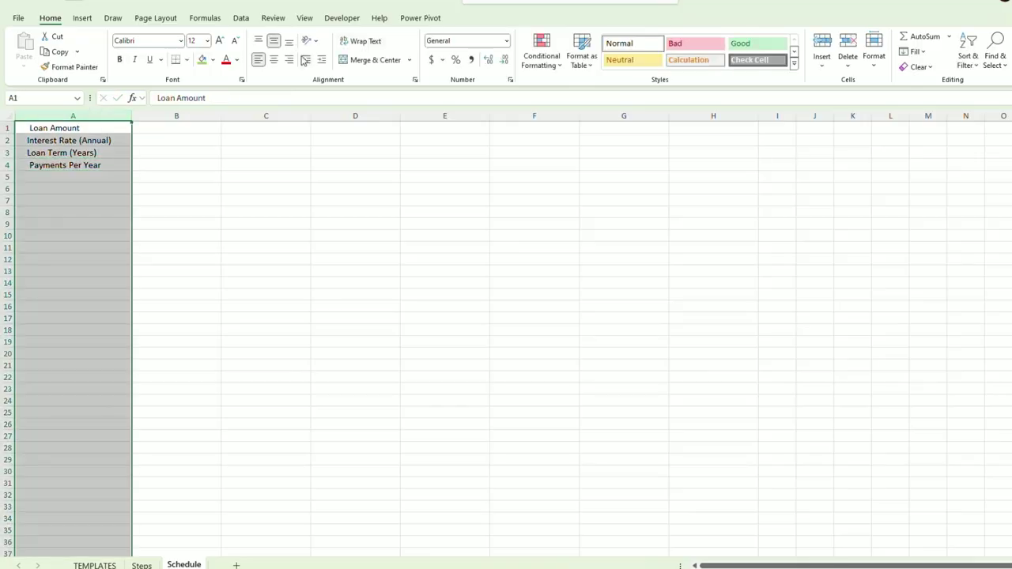
pyautogui.click(33, 130)
# Step: Enter loan amount 100000 in B1 and interest rate 3.75 in B2
pyautogui.click(140, 169)
pyautogui.click(167, 133)
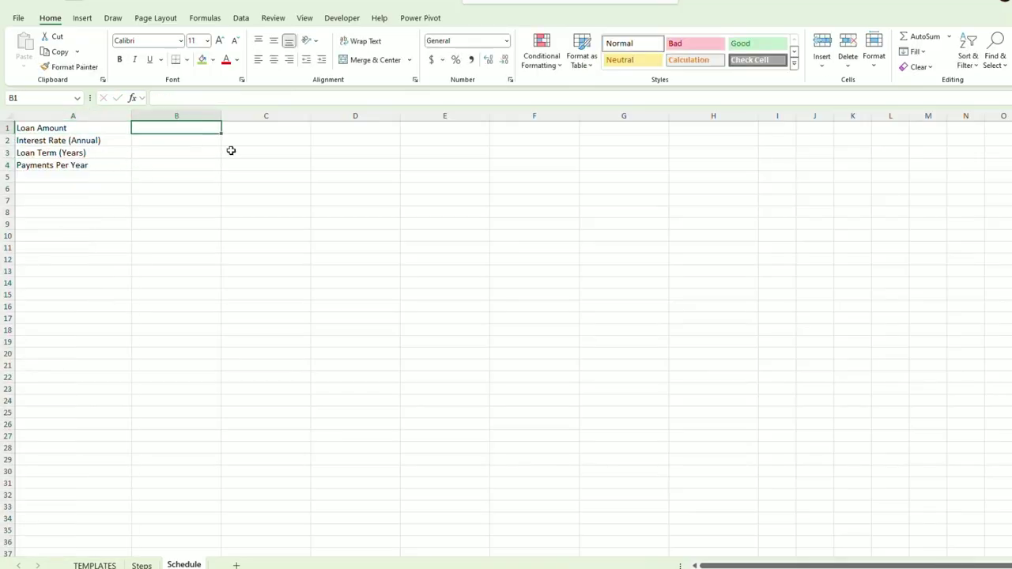
pyautogui.write('100000')
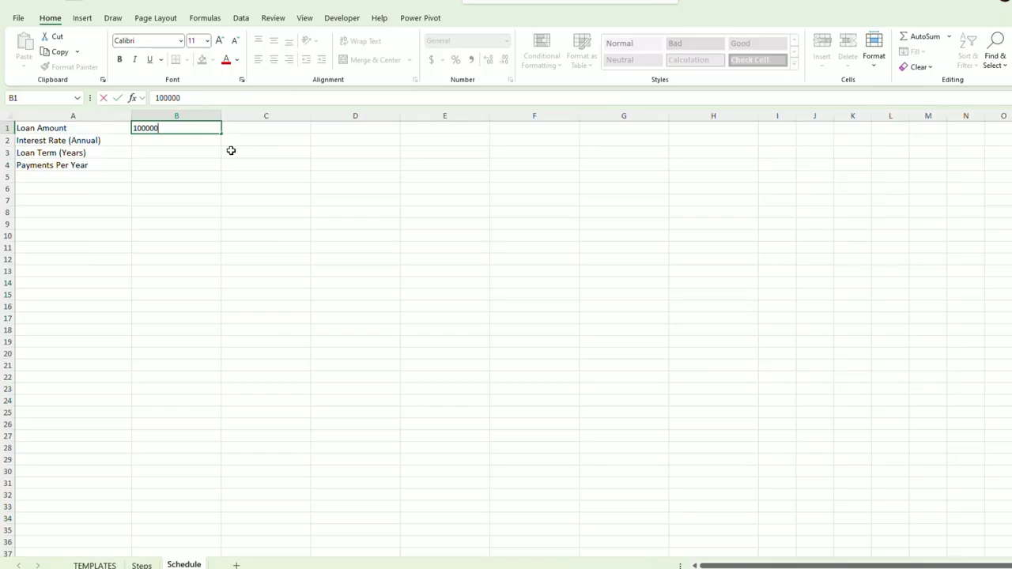
pyautogui.press('Return')
pyautogui.write('3.75')
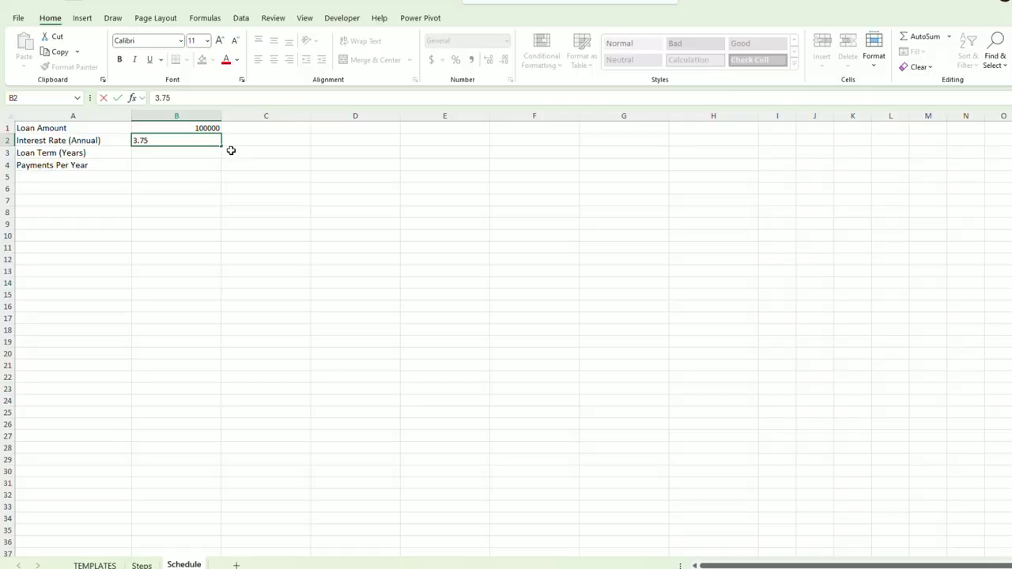
pyautogui.press('Return')
# Step: Format the interest rate in B2 as a percentage showing 3.75%
pyautogui.click(203, 139)
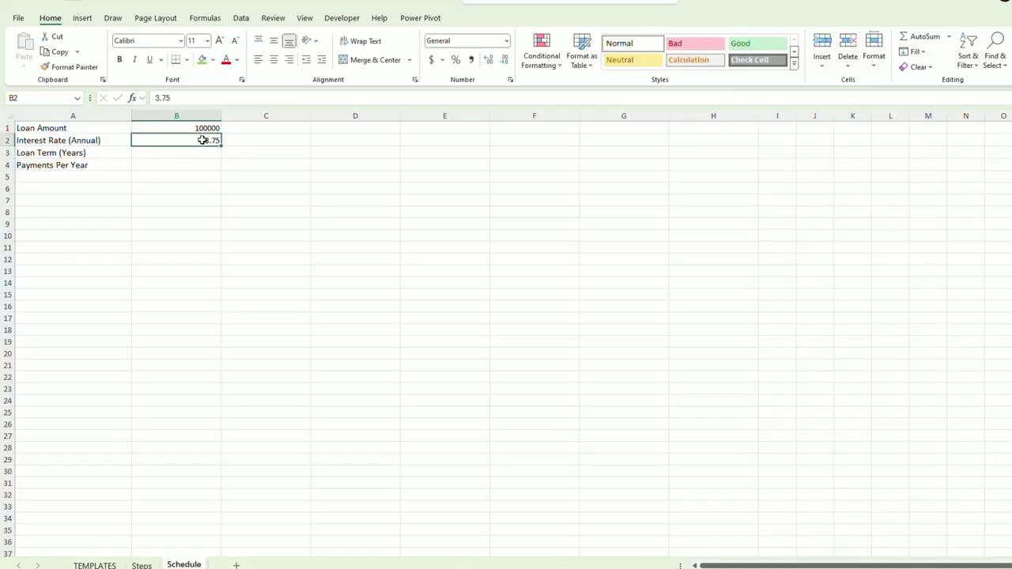
pyautogui.click(455, 59)
pyautogui.click(271, 150)
pyautogui.click(213, 152)
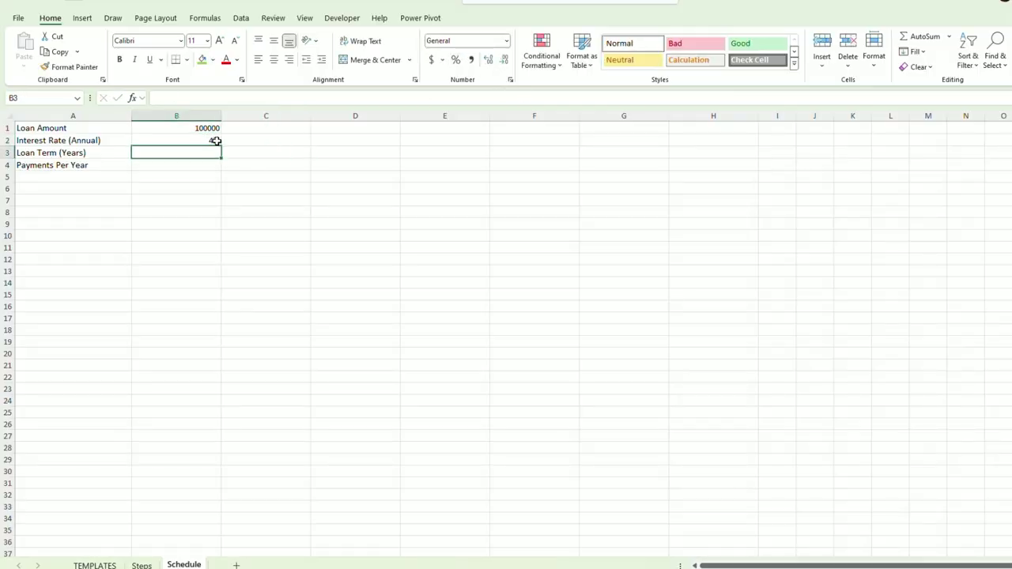
pyautogui.click(210, 142)
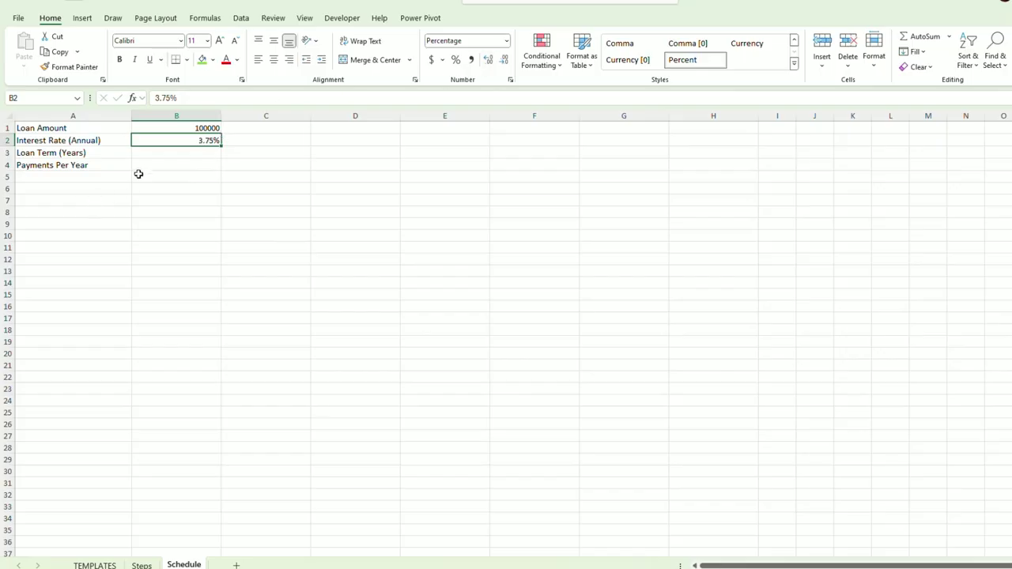
# Step: Enter loan term 2 in B3 and 12 payments per year in B4
pyautogui.click(160, 153)
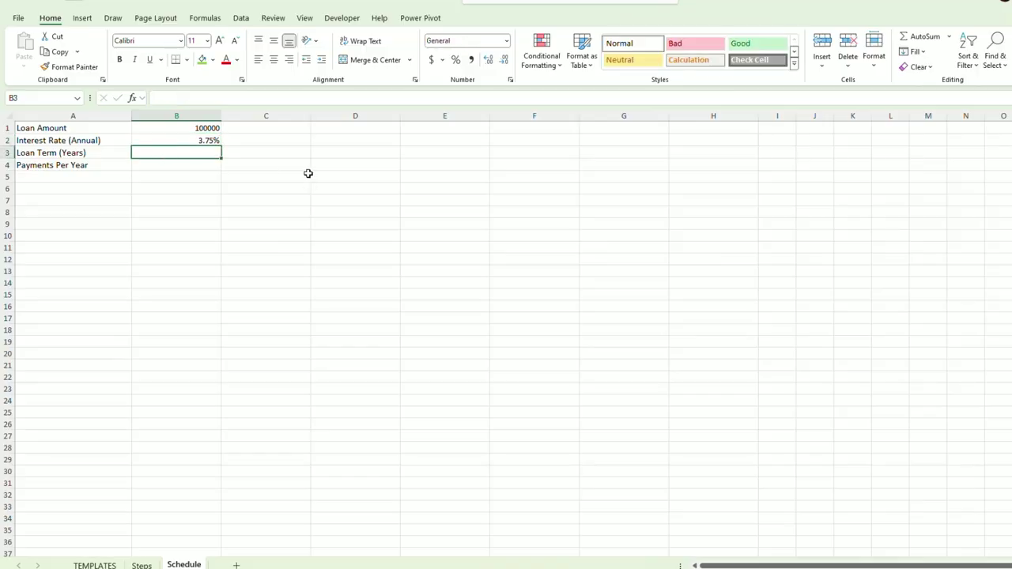
pyautogui.write('2')
pyautogui.press('Return')
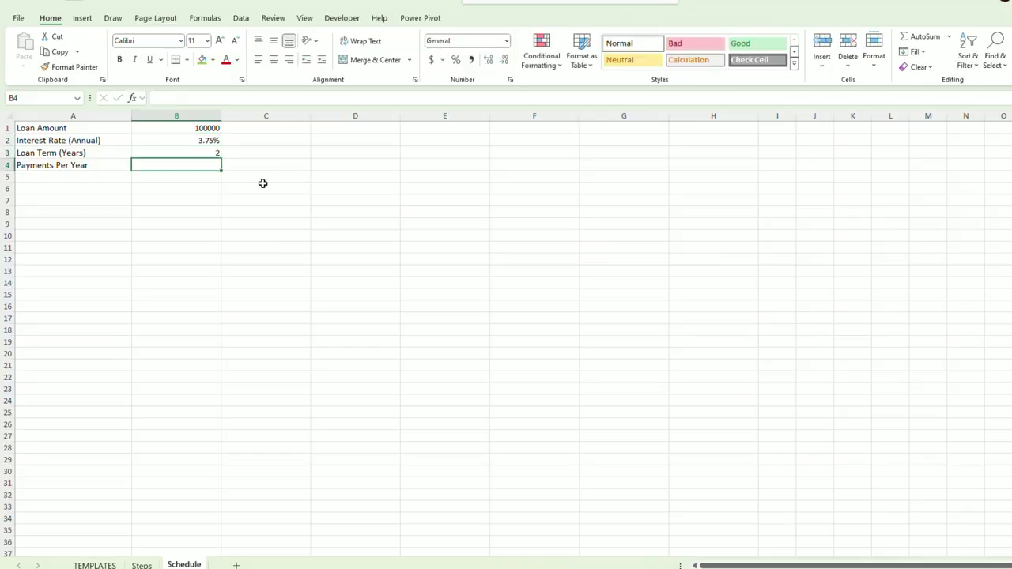
pyautogui.write('12')
pyautogui.press('Return')
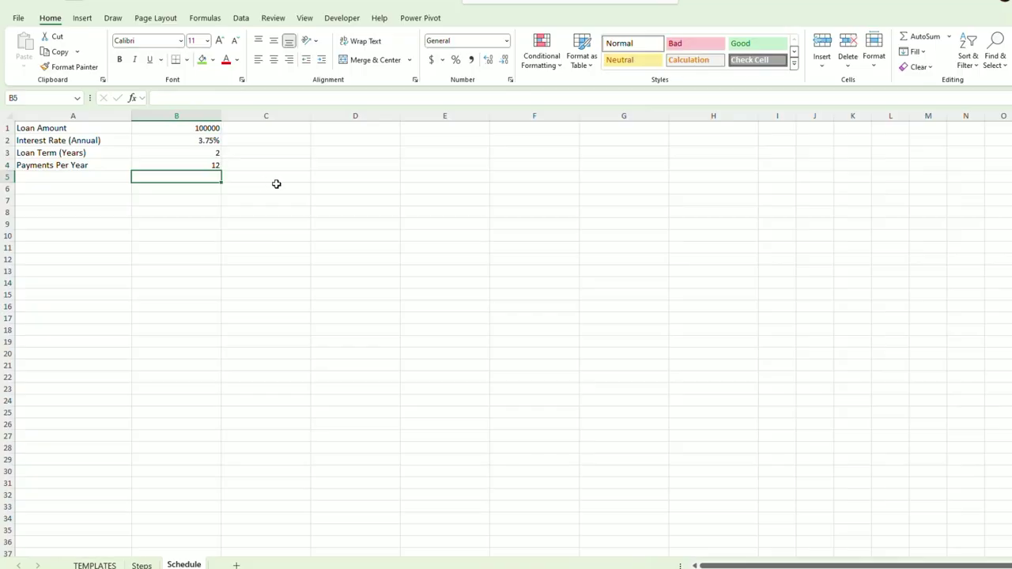
pyautogui.click(275, 187)
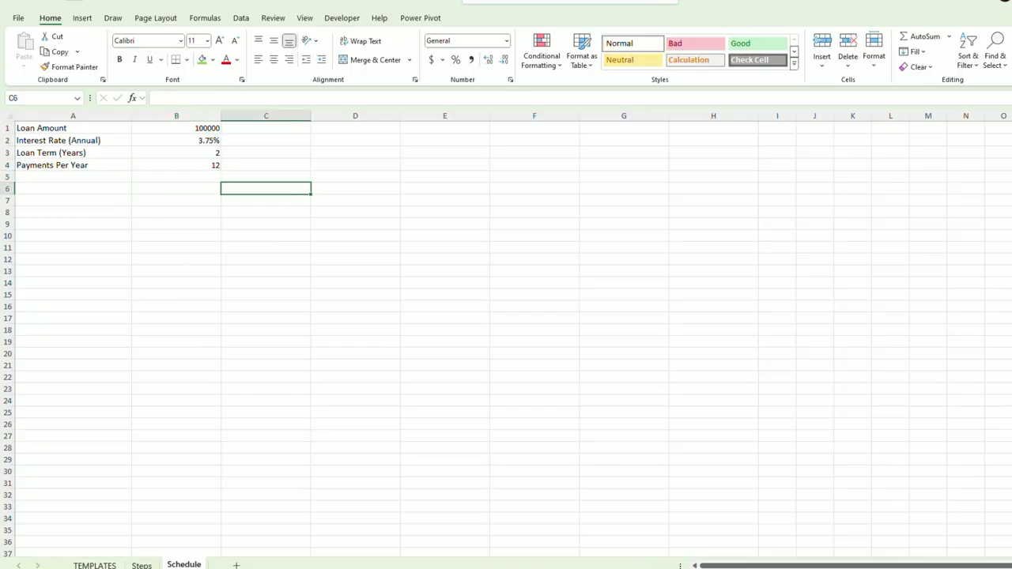
pyautogui.click(142, 566)
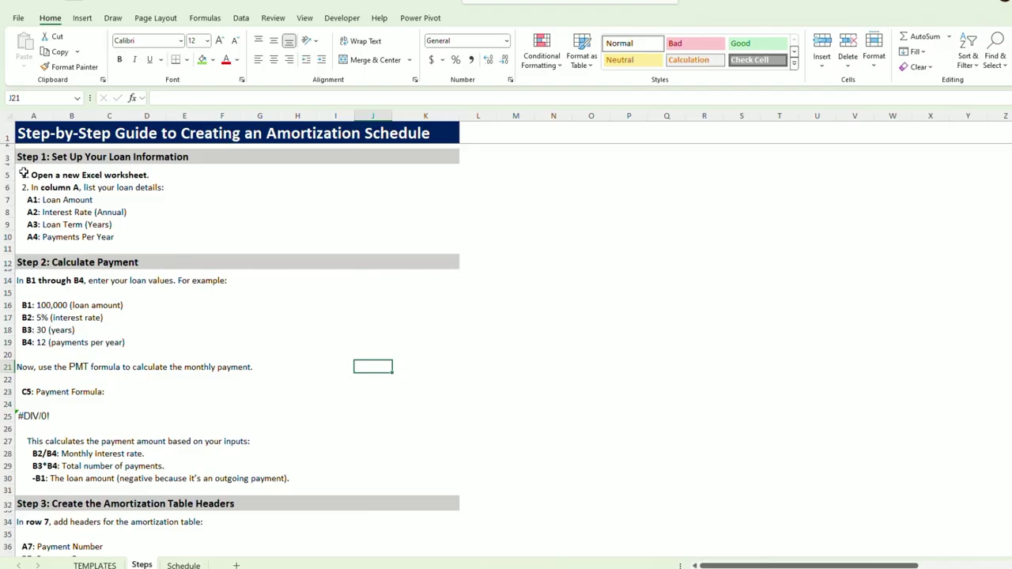
# Step: Correct the PMT formula text in the Steps guide's cell A25
pyautogui.moveTo(8, 174); pyautogui.dragTo(5, 342)
pyautogui.click(208, 427)
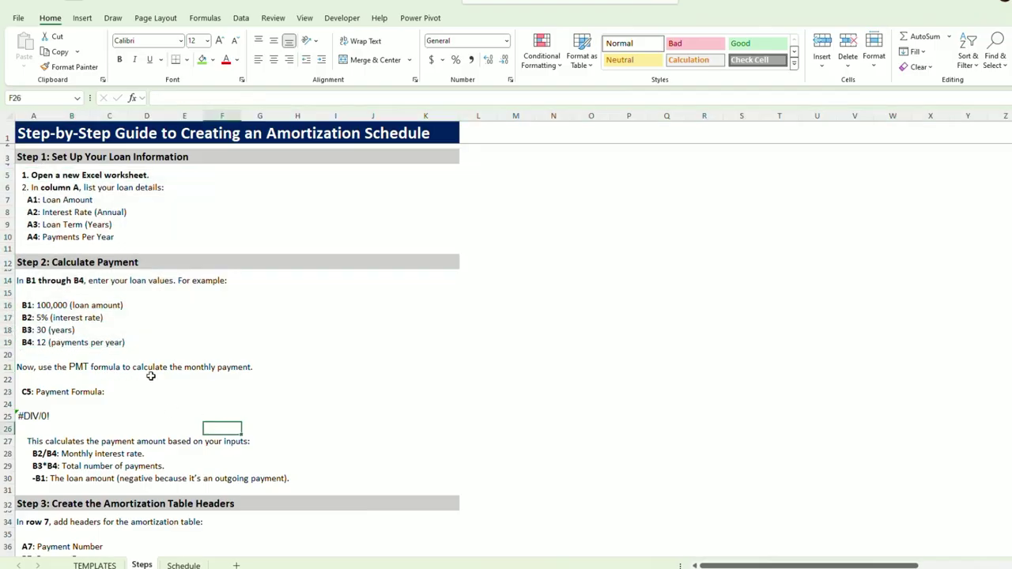
pyautogui.click(36, 419)
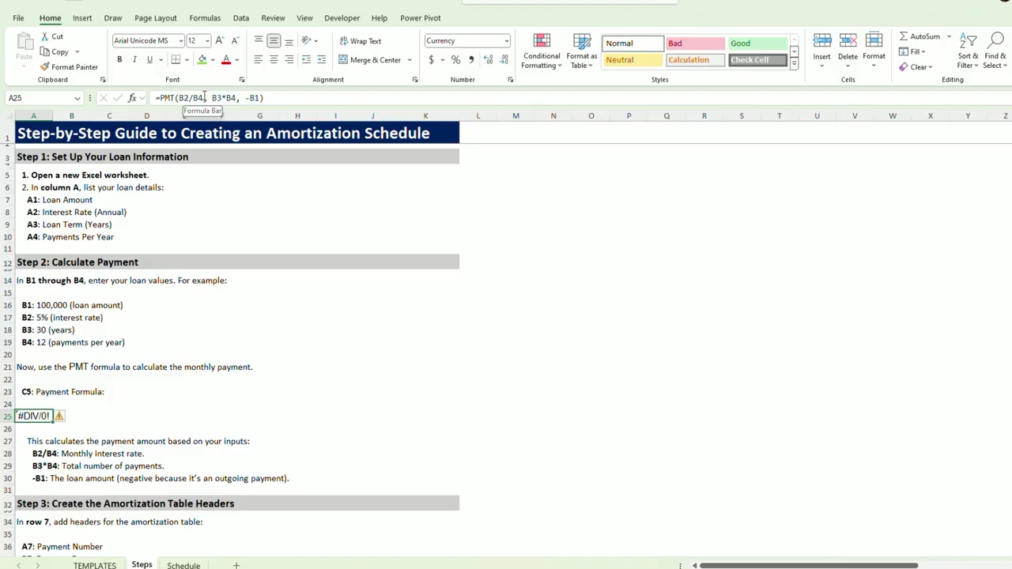
pyautogui.write(')')
pyautogui.moveTo(266, 97); pyautogui.dragTo(155, 97)
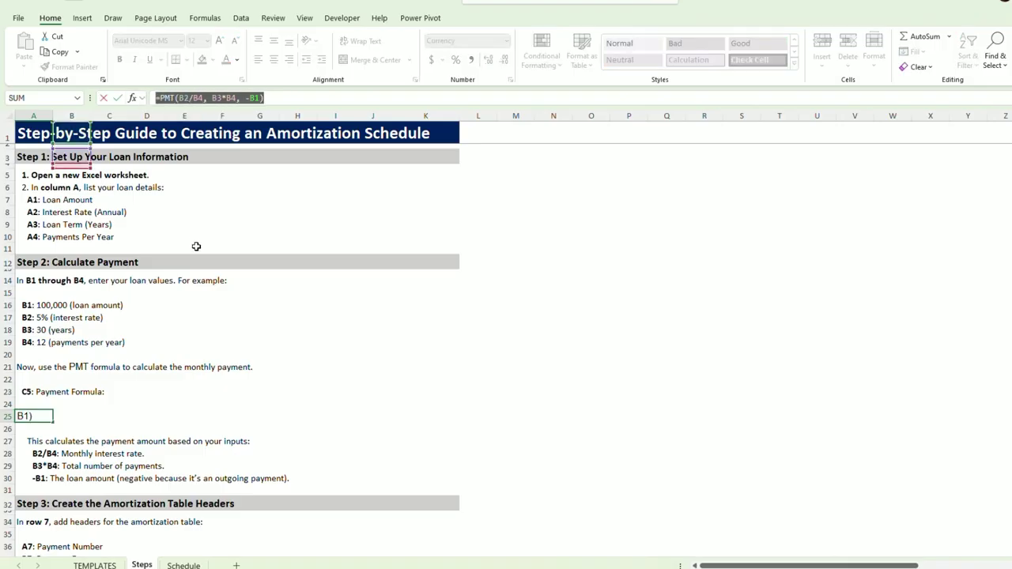
pyautogui.hotkey('ctrl', 'Return')
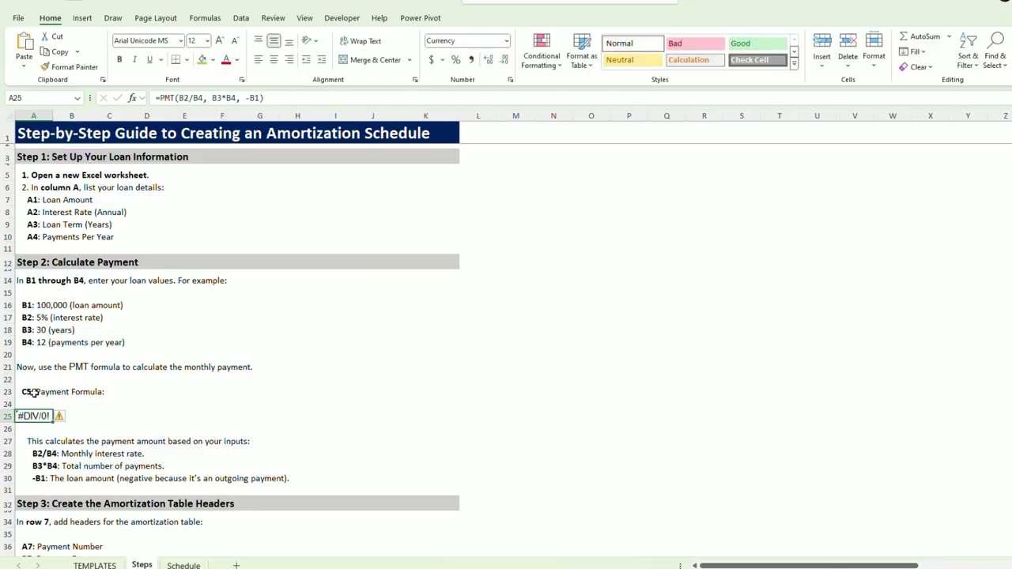
# Step: Enter =PMT(B2/B4, B3*B4, -B1) in Schedule cell C5
pyautogui.click(183, 565)
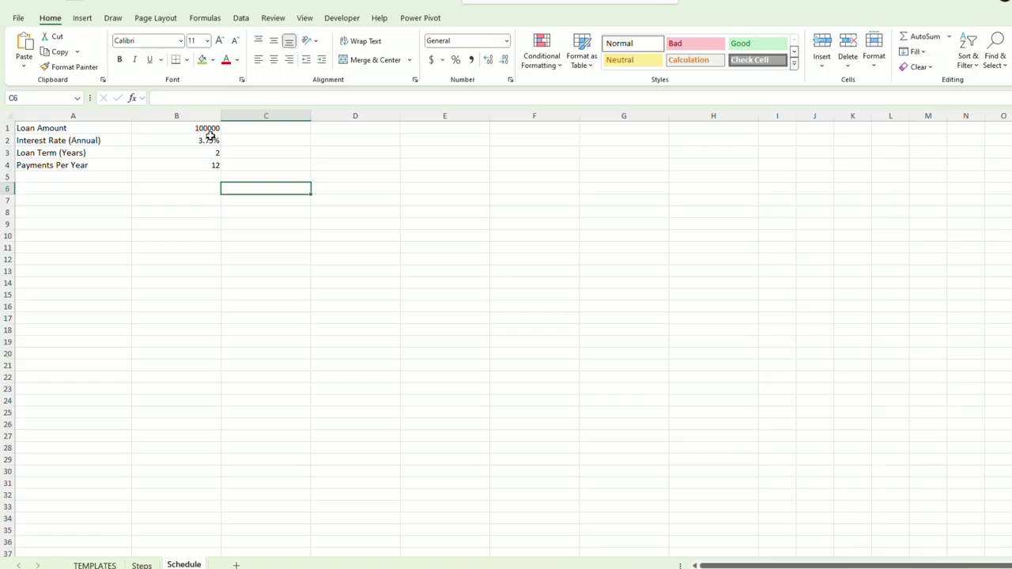
pyautogui.click(244, 175)
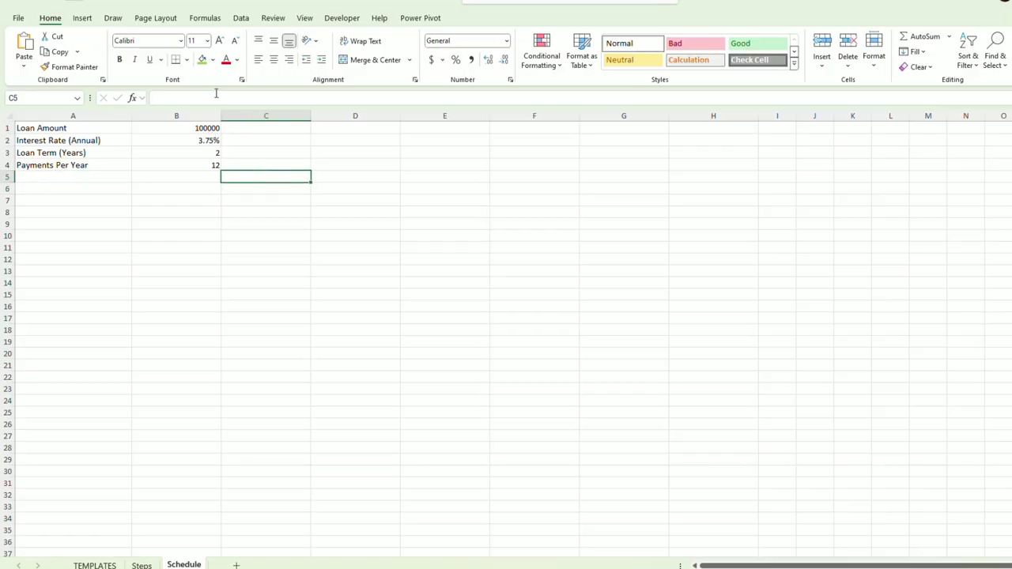
pyautogui.write('=PMT(B2/B4, B3*B4, -B1)')
pyautogui.press('Return')
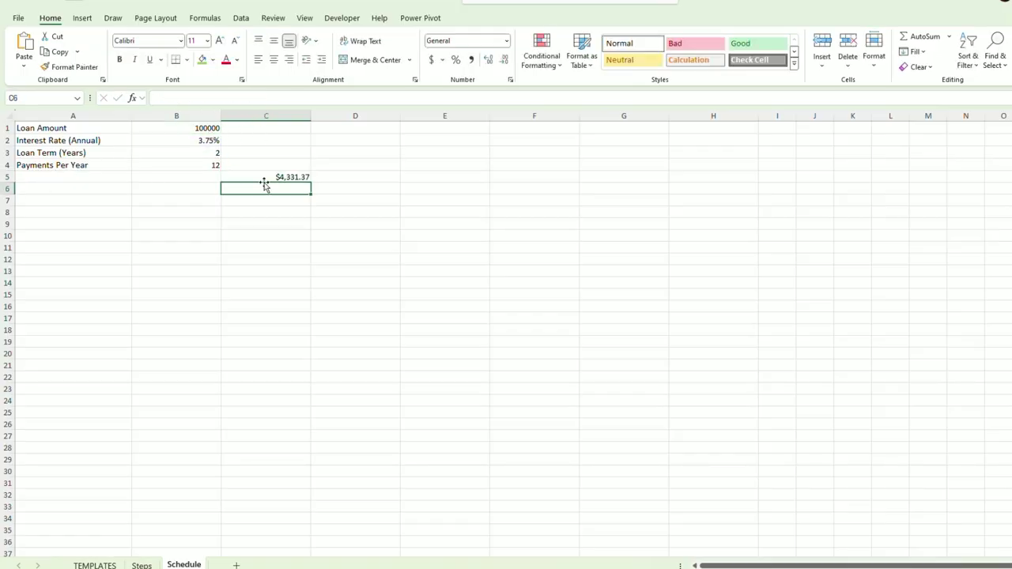
pyautogui.click(273, 175)
pyautogui.click(260, 331)
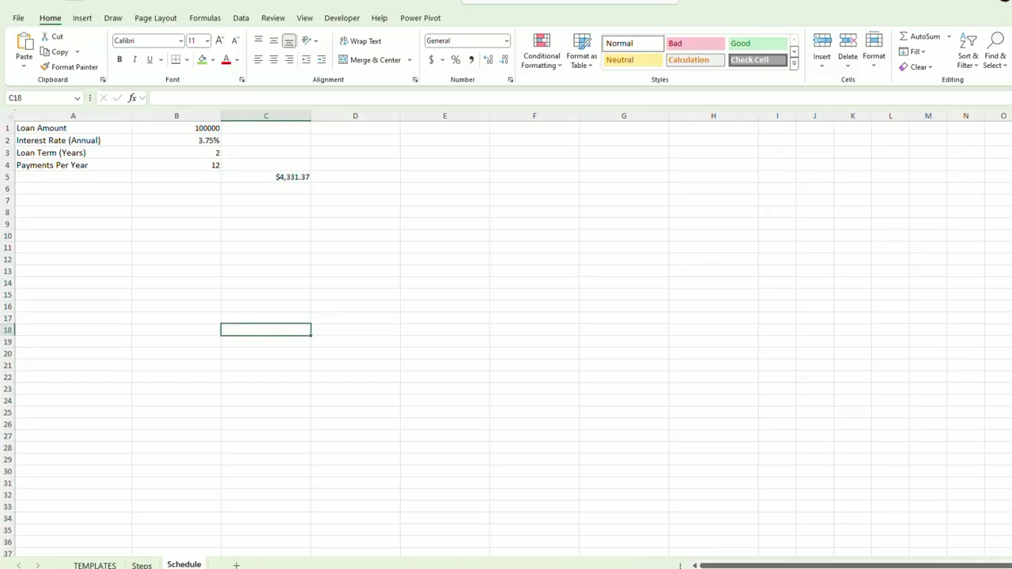
# Step: Copy the list of seven table header labels from the Steps guide
pyautogui.click(142, 564)
pyautogui.moveTo(48, 442)
pyautogui.mouseDown()
pyautogui.moveTo(87, 466)
pyautogui.moveTo(348, 478)
pyautogui.mouseUp()
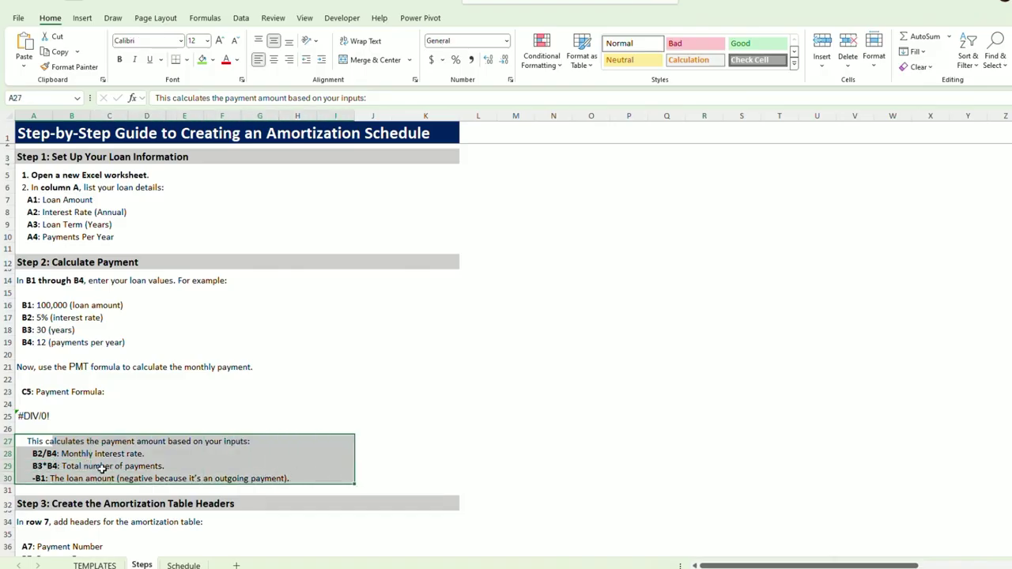
pyautogui.click(339, 366)
pyautogui.scroll(-3, 224, 446)
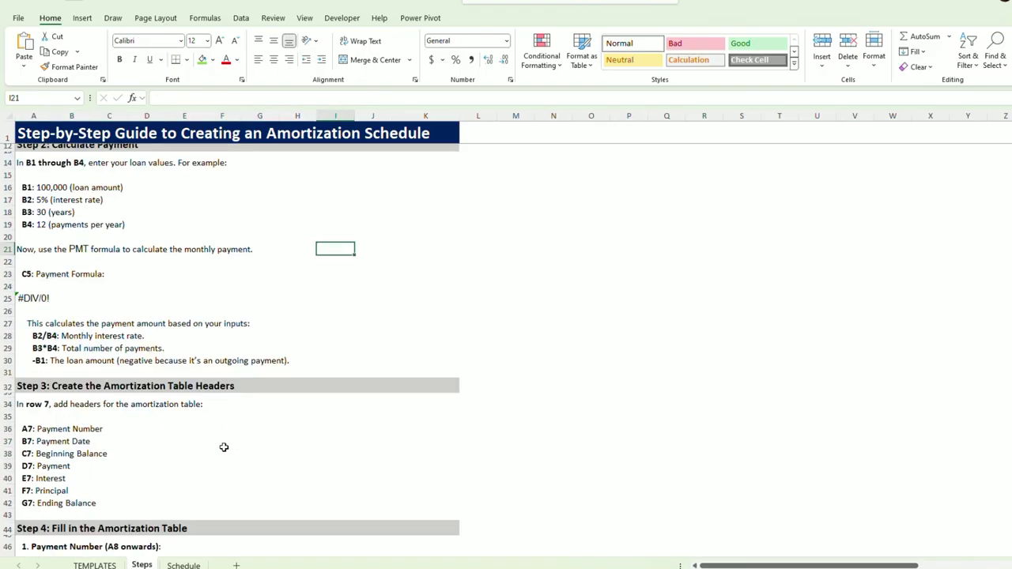
pyautogui.scroll(-2, 224, 446)
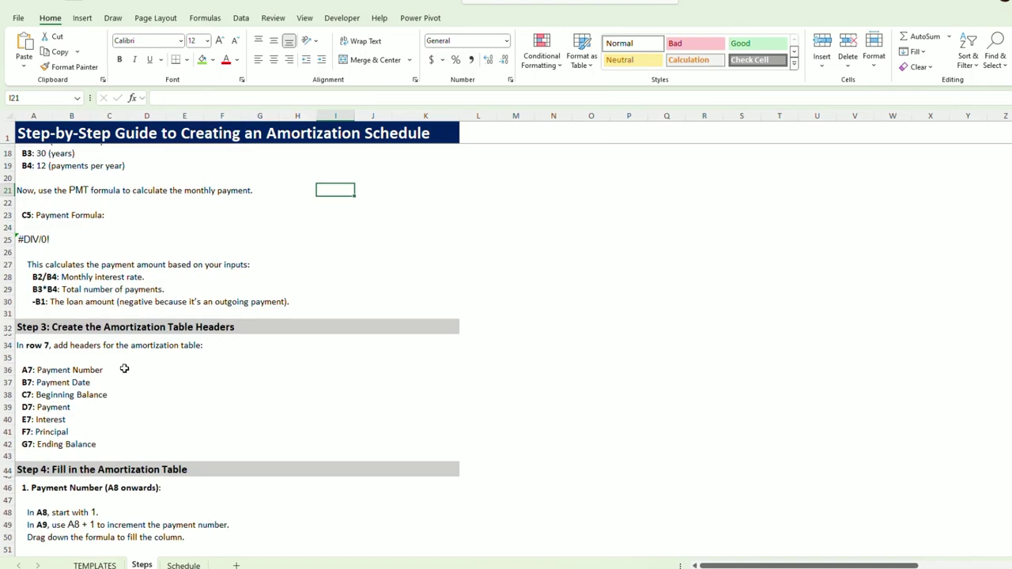
pyautogui.click(7, 345)
pyautogui.moveTo(41, 370); pyautogui.dragTo(45, 435)
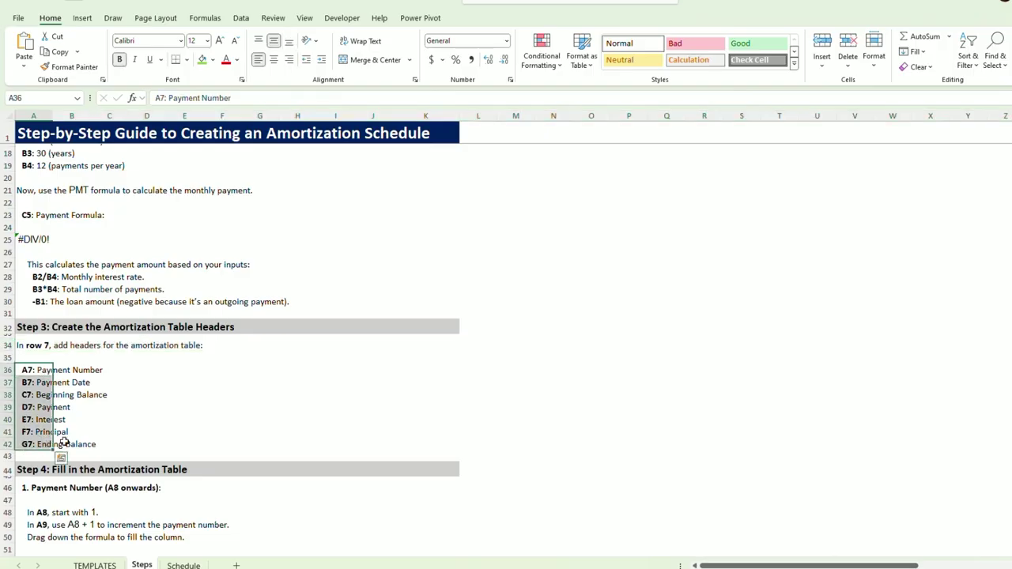
pyautogui.hotkey('ctrl', 'c')
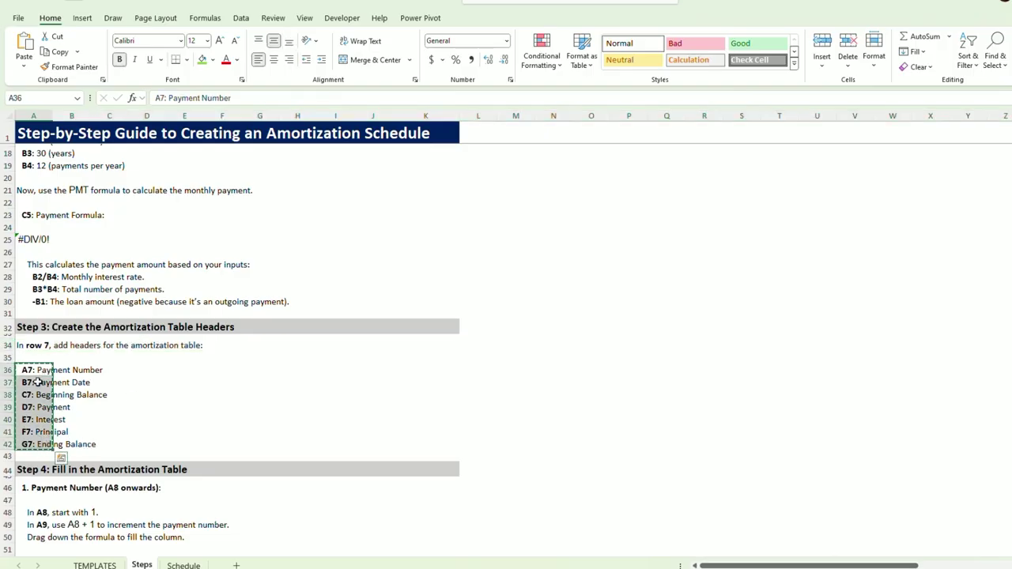
# Step: Paste the headers transposed across row 7 starting at A7 on the Schedule sheet
pyautogui.click(183, 565)
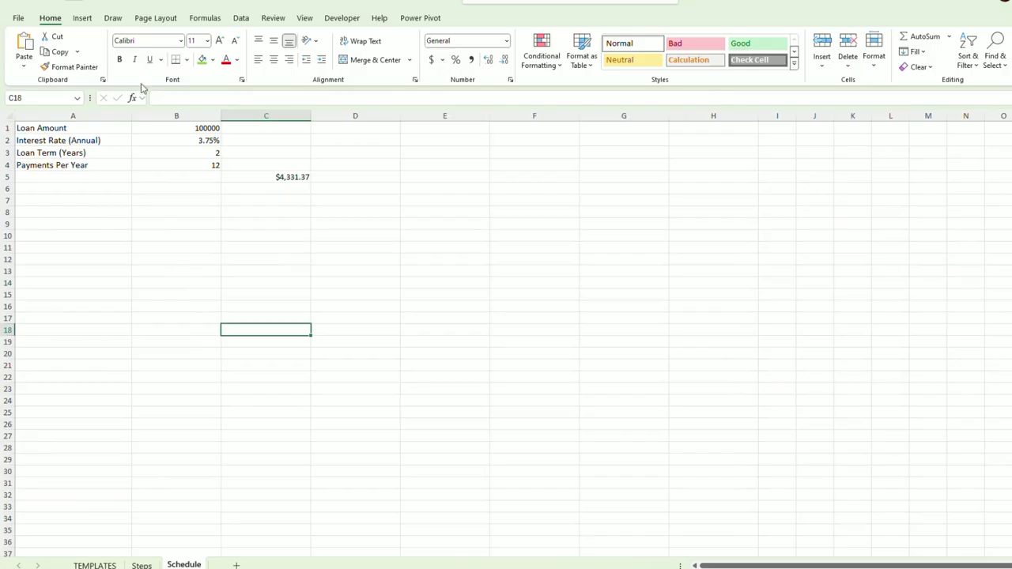
pyautogui.click(39, 201)
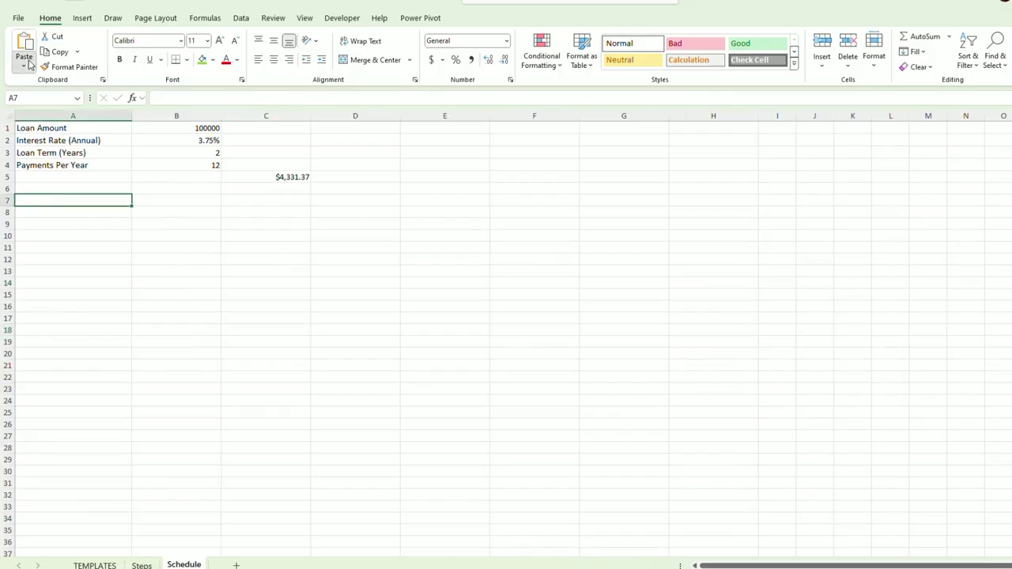
pyautogui.click(24, 63)
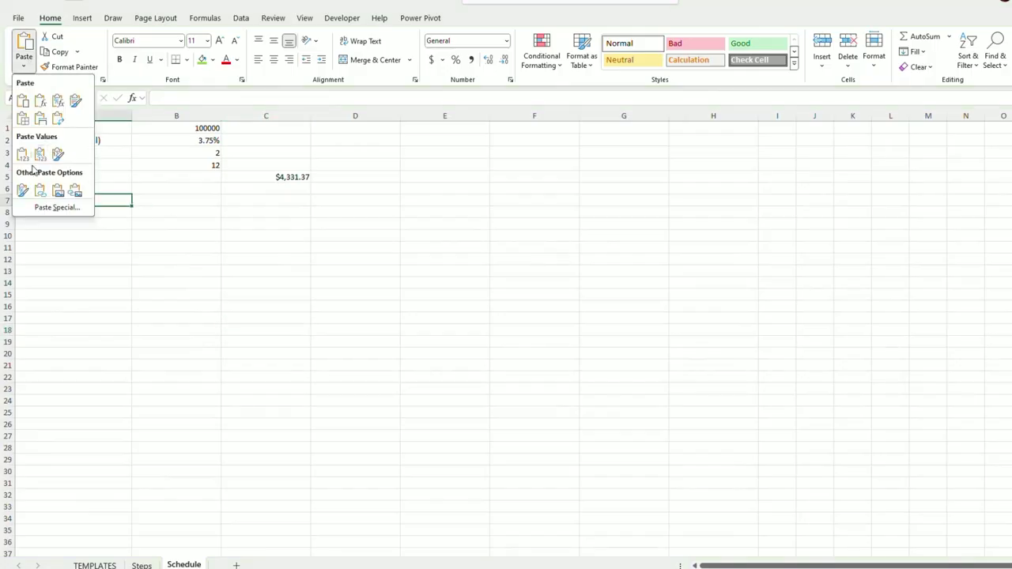
pyautogui.click(51, 207)
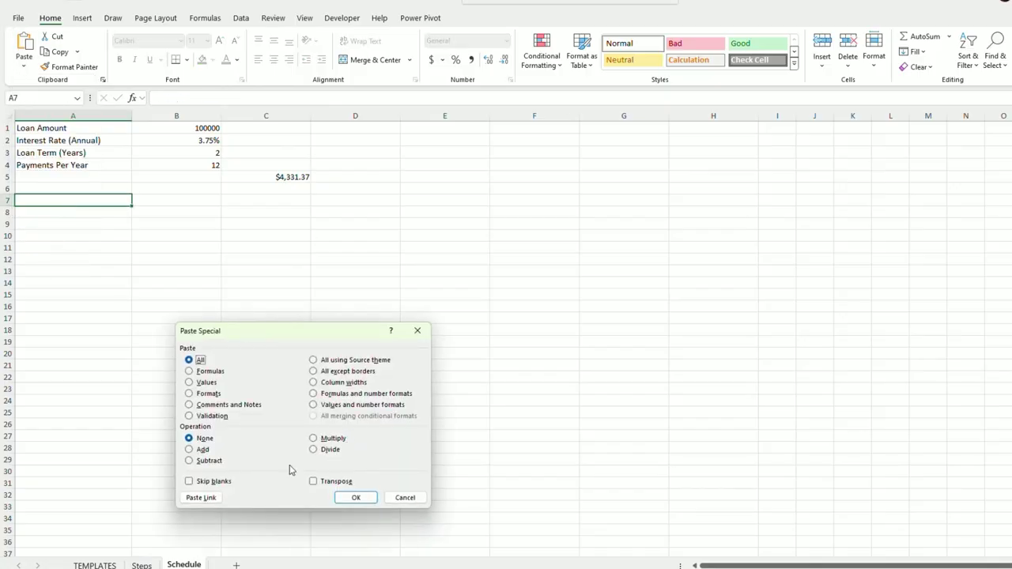
pyautogui.click(322, 484)
pyautogui.click(355, 497)
pyautogui.click(282, 332)
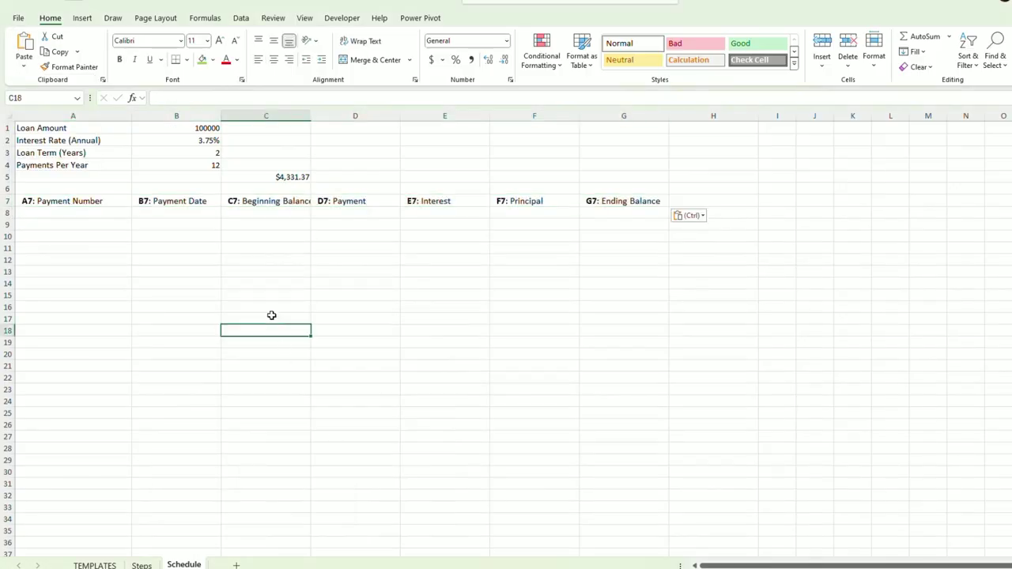
pyautogui.click(49, 201)
pyautogui.click(143, 201)
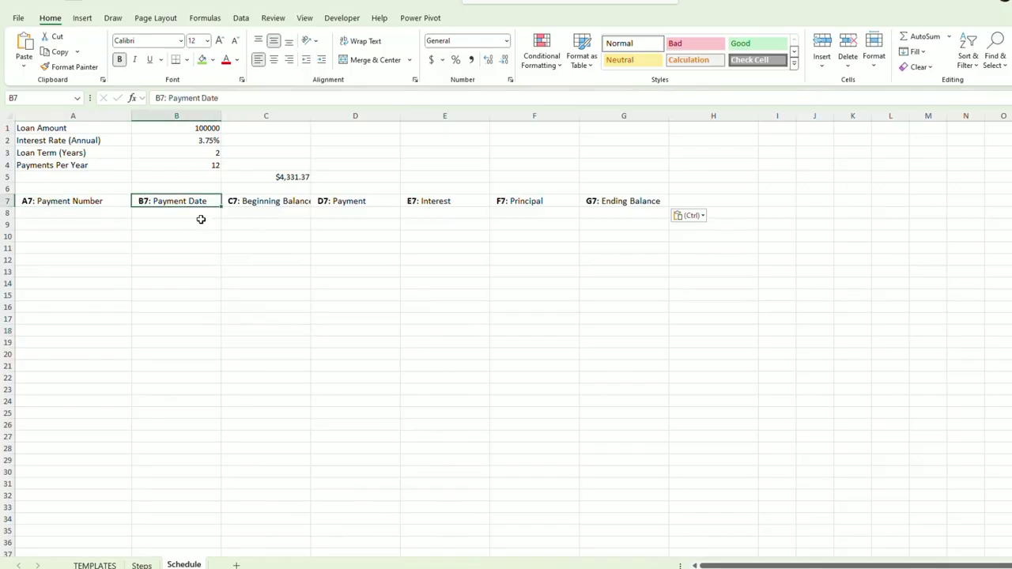
# Step: Widen column C to fit Beginning Balance and mark out the table body A8:G30
pyautogui.moveTo(310, 116); pyautogui.dragTo(317, 117)
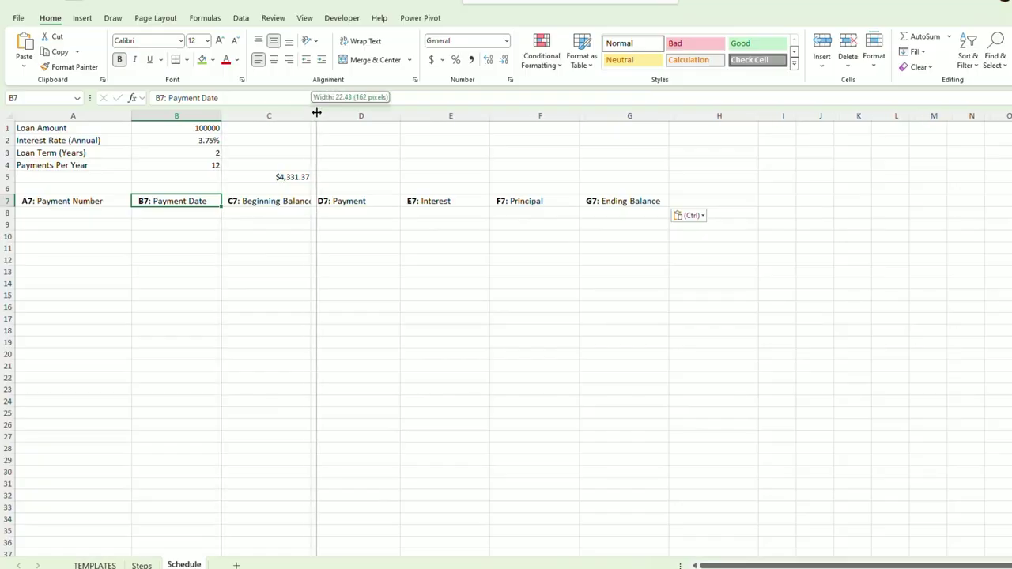
pyautogui.click(268, 283)
pyautogui.moveTo(44, 216); pyautogui.dragTo(668, 465)
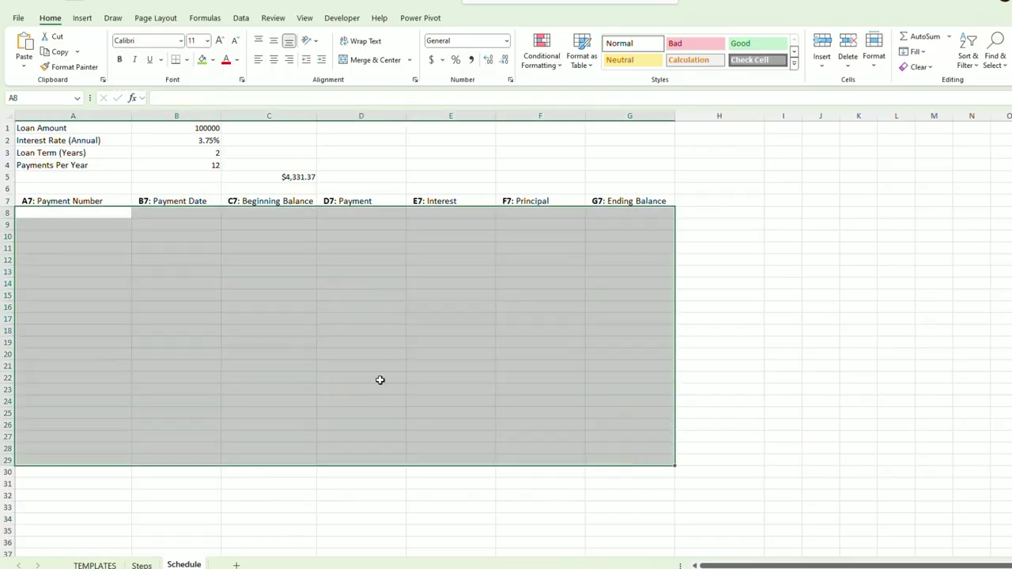
pyautogui.click(380, 379)
# Step: Check the guide, then enter 1 in A8 as the first payment number
pyautogui.click(142, 565)
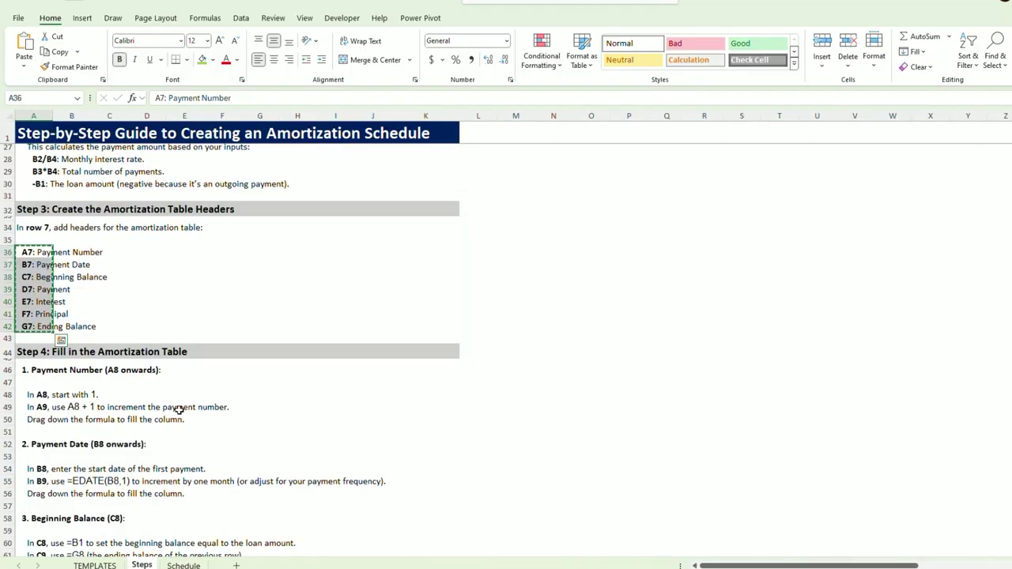
pyautogui.click(156, 381)
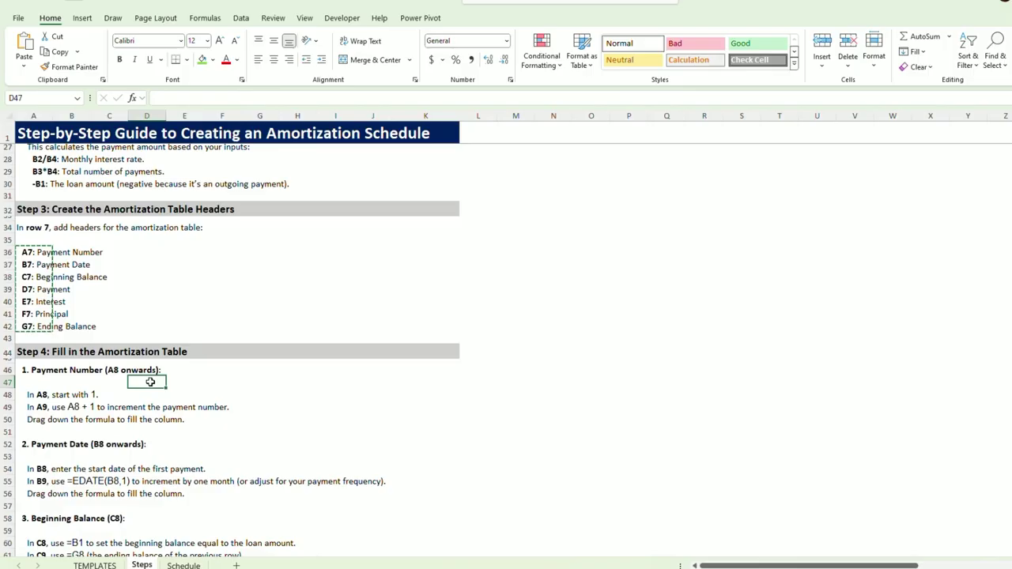
pyautogui.click(49, 396)
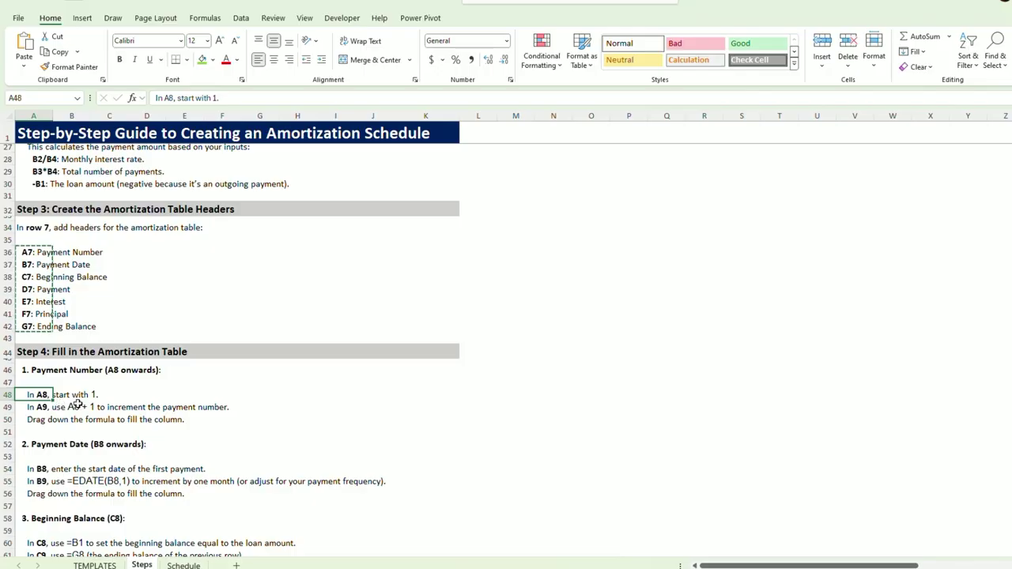
pyautogui.click(183, 565)
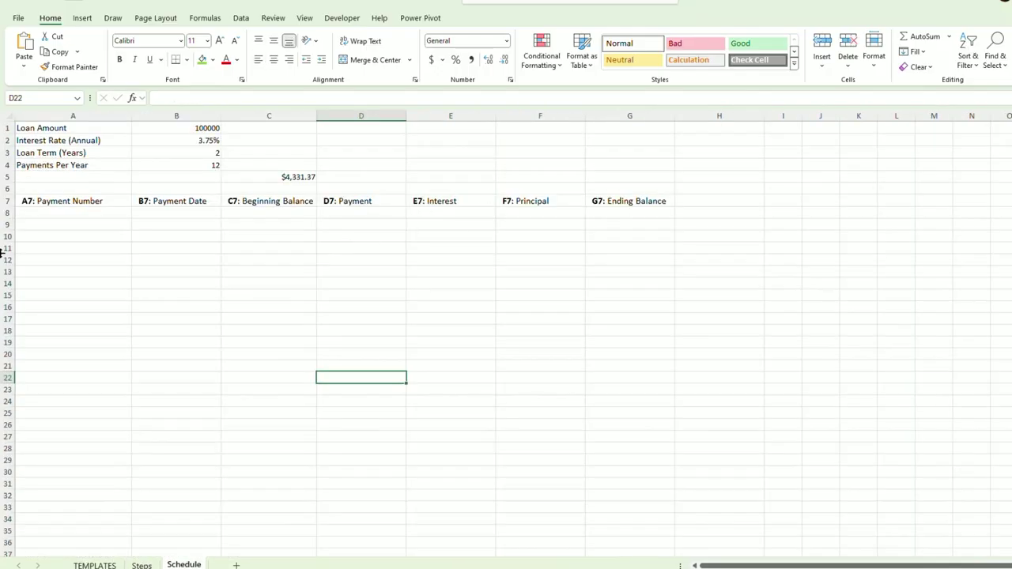
pyautogui.click(71, 213)
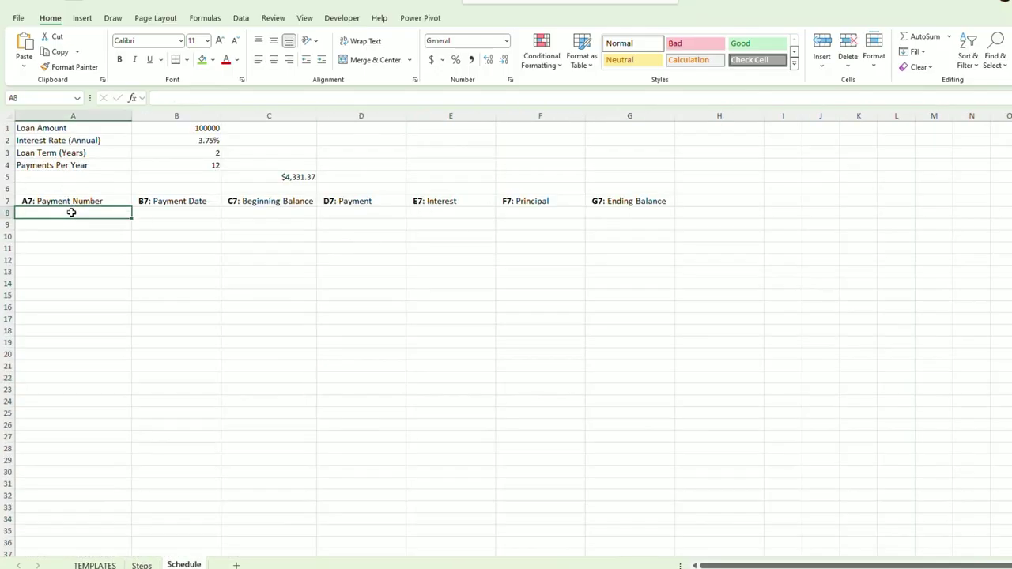
pyautogui.write('1')
pyautogui.press('Return')
pyautogui.click(81, 255)
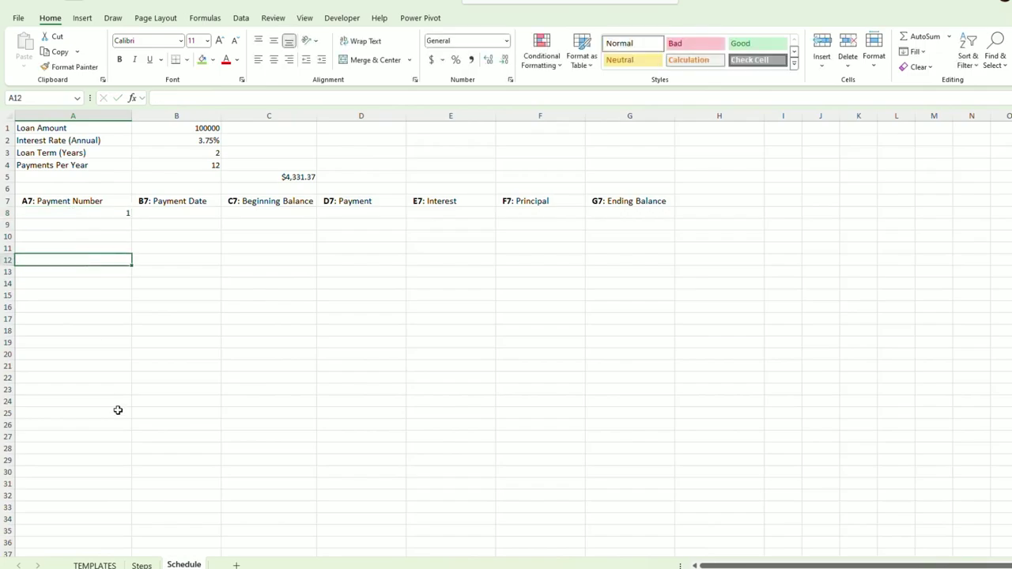
# Step: Enter =A8+1 in A9 and fill it down to A31
pyautogui.click(141, 565)
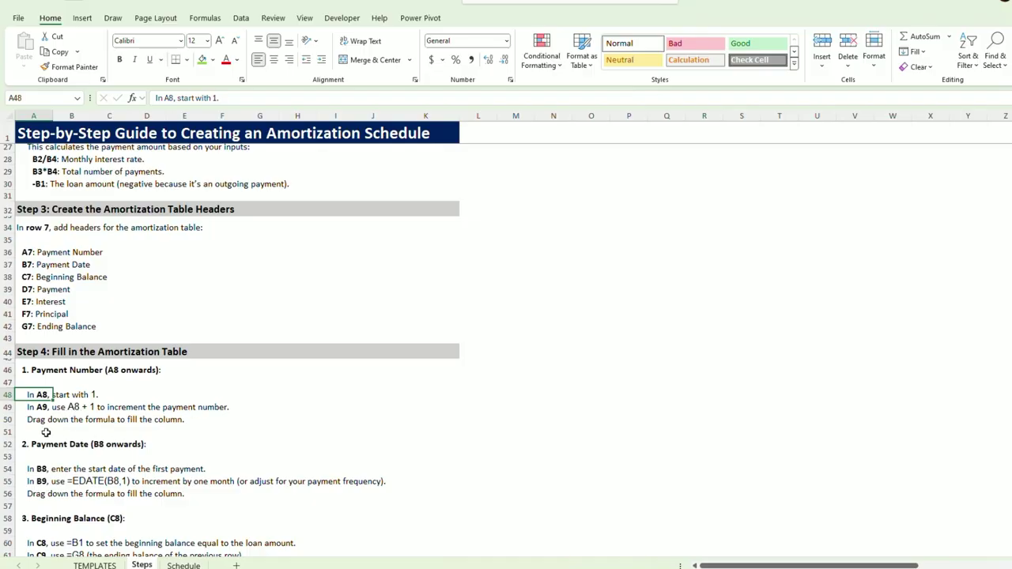
pyautogui.click(184, 565)
pyautogui.click(100, 223)
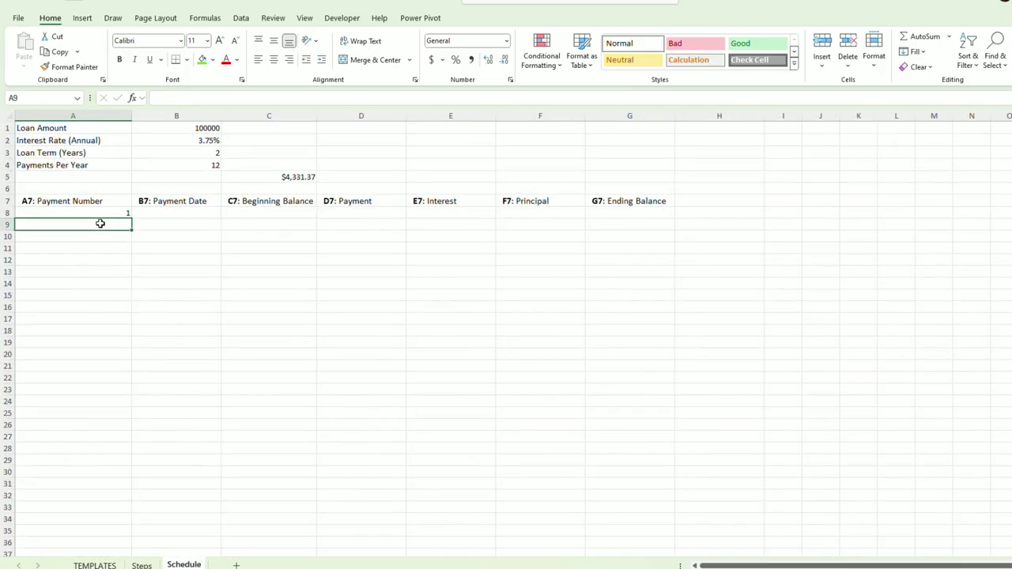
pyautogui.write('=')
pyautogui.click(110, 214)
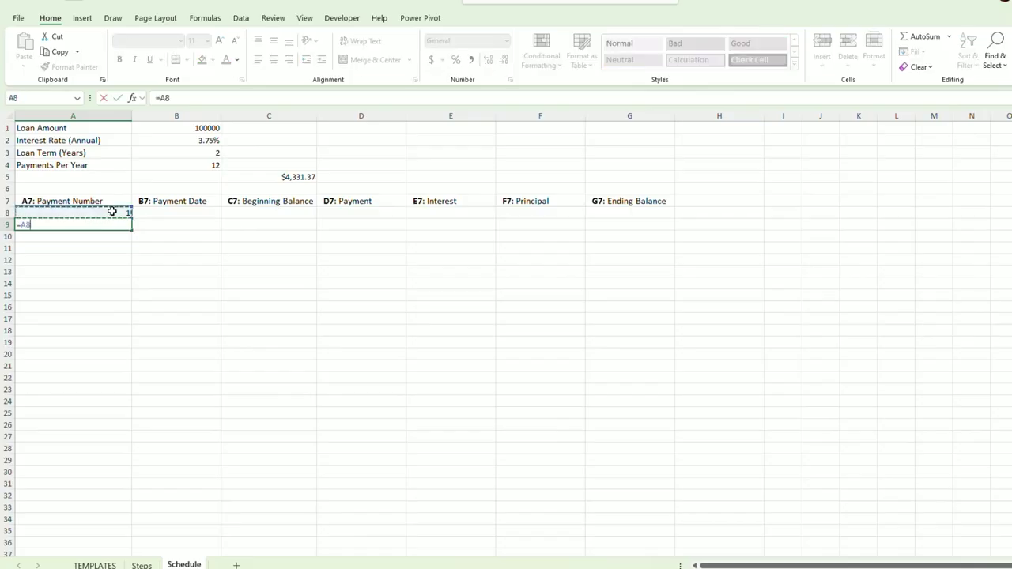
pyautogui.write('+1')
pyautogui.press('Return')
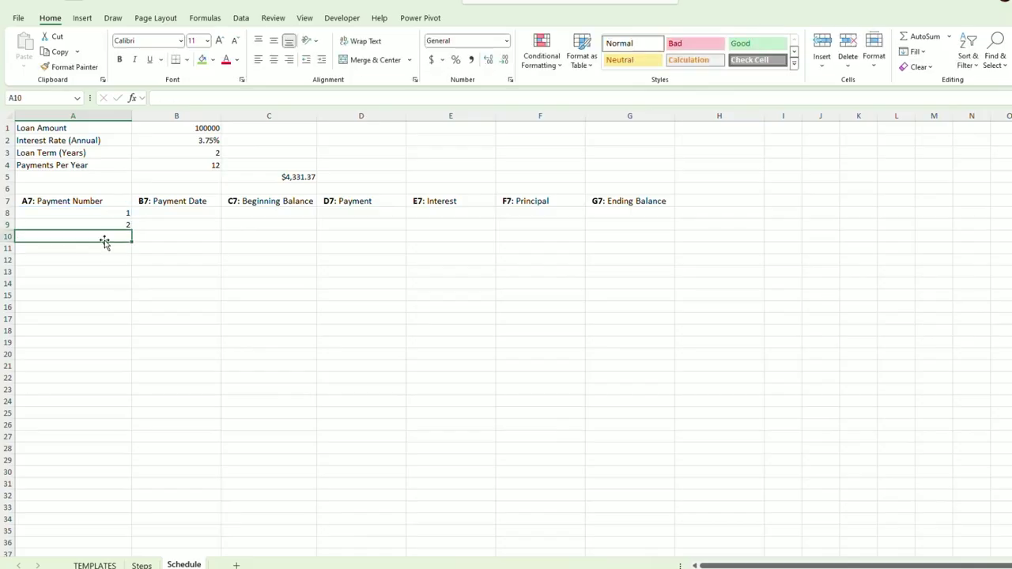
pyautogui.click(111, 225)
pyautogui.moveTo(132, 230); pyautogui.dragTo(132, 491)
# Step: Select A8:A31 to verify the payment numbers 1 through 24
pyautogui.click(213, 427)
pyautogui.click(211, 355)
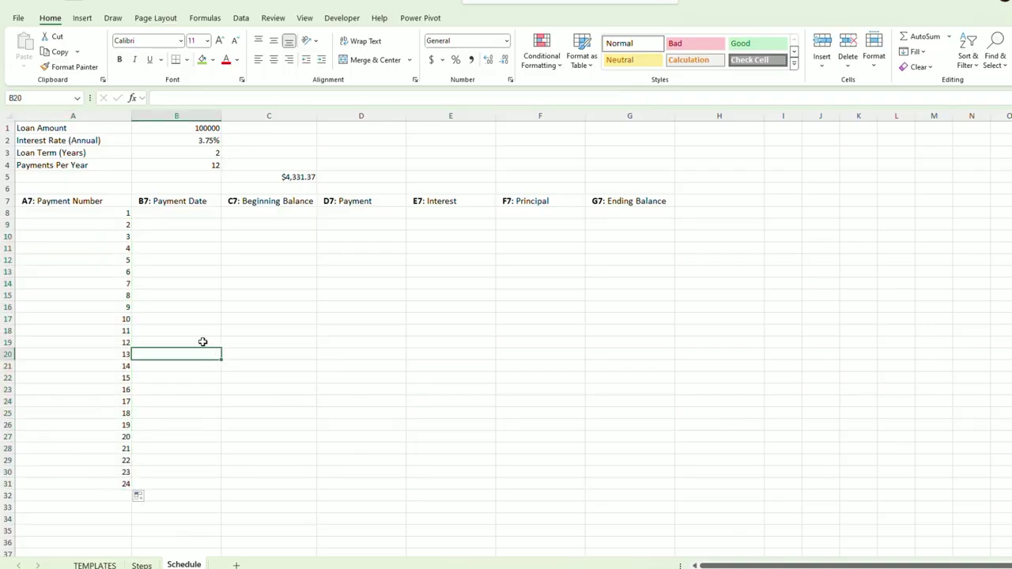
pyautogui.moveTo(117, 213); pyautogui.dragTo(125, 481)
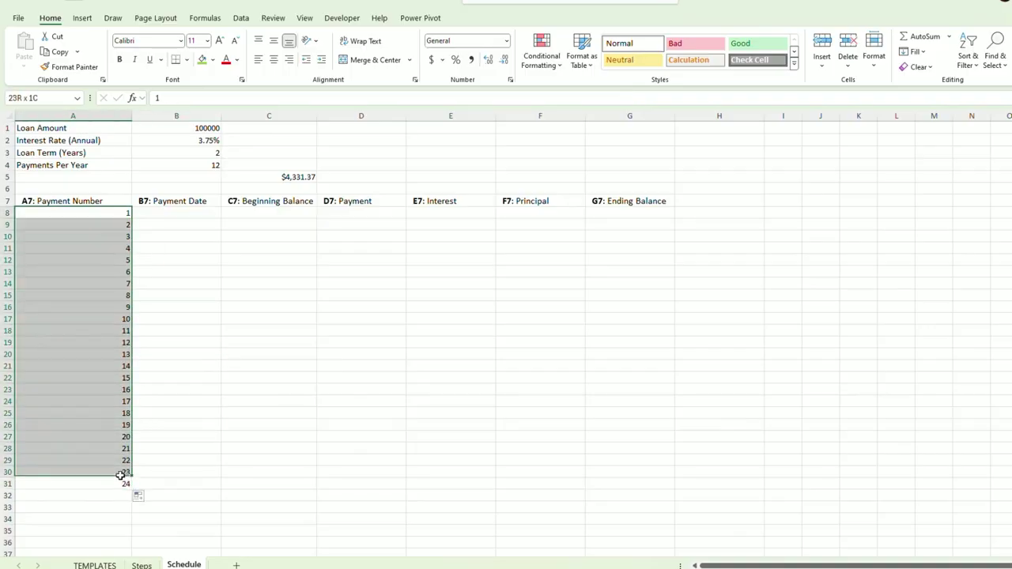
pyautogui.click(210, 344)
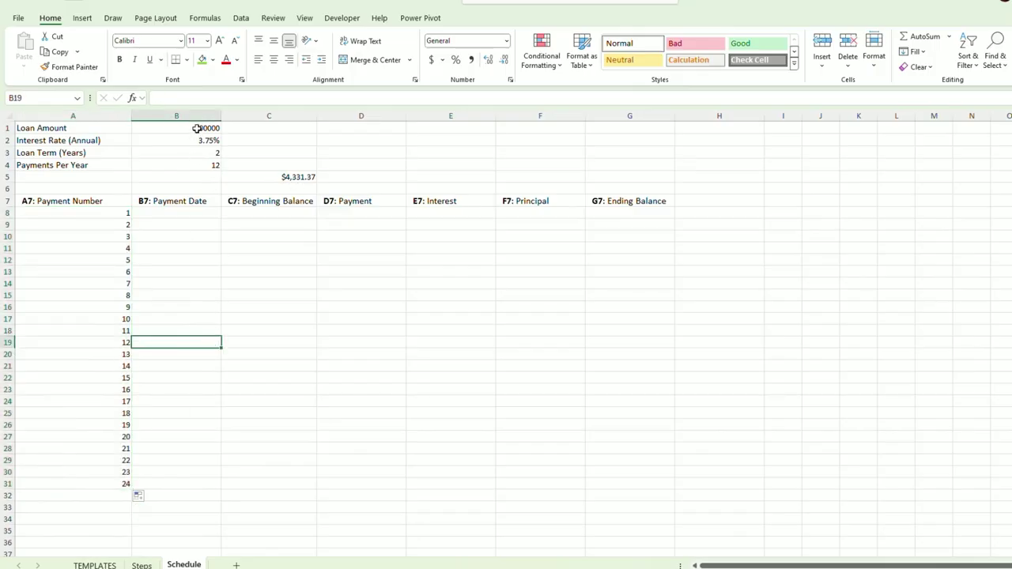
pyautogui.click(319, 318)
# Step: Enter the first payment date (1/5) in B8 of the Schedule sheet
pyautogui.click(142, 566)
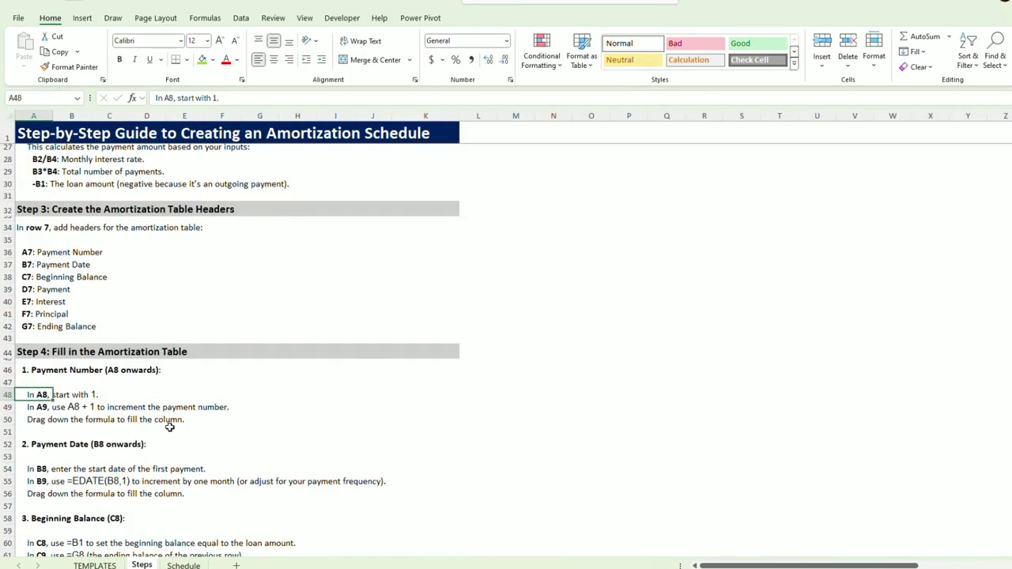
pyautogui.scroll(-2, 175, 431)
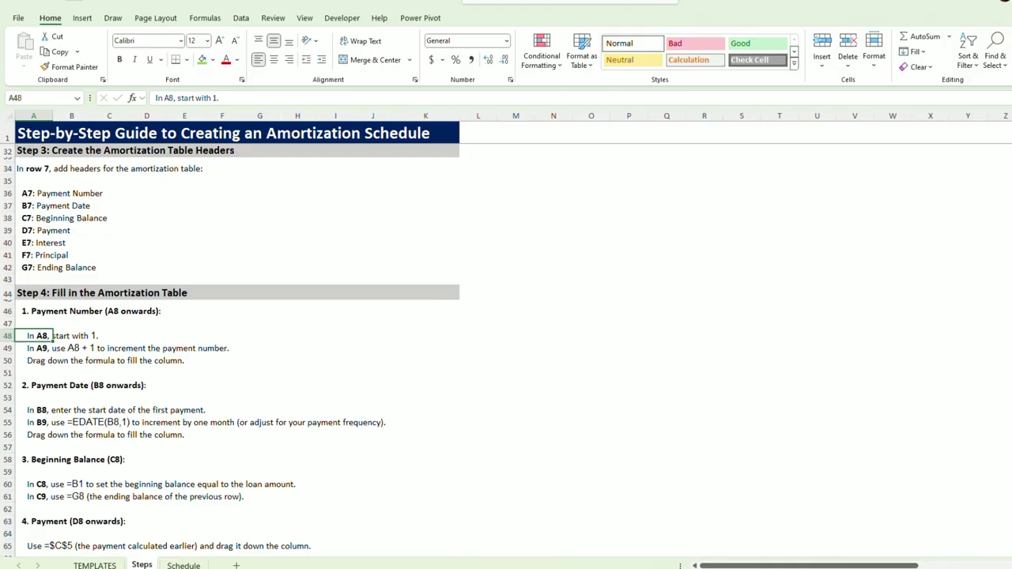
pyautogui.click(184, 565)
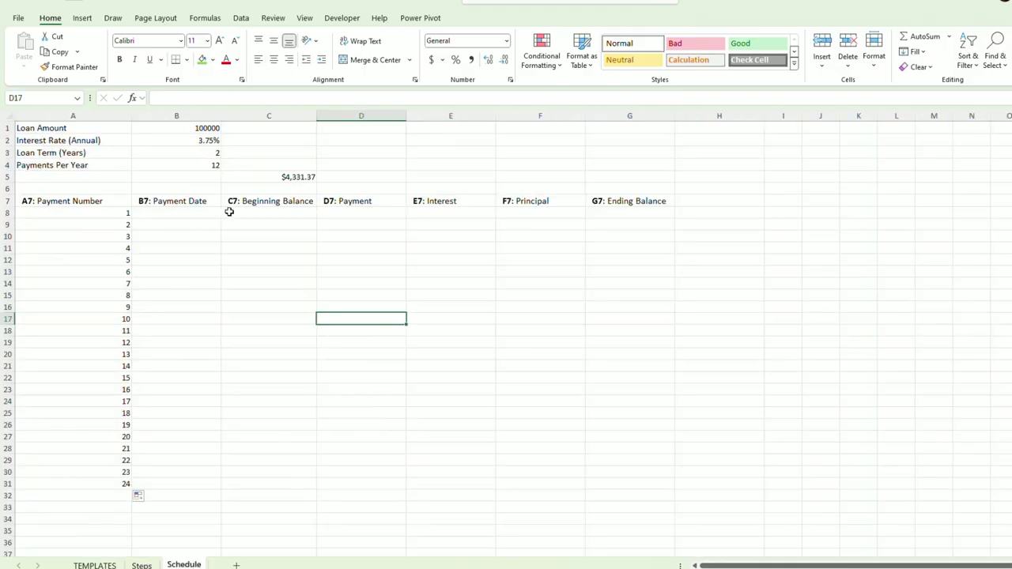
pyautogui.click(171, 211)
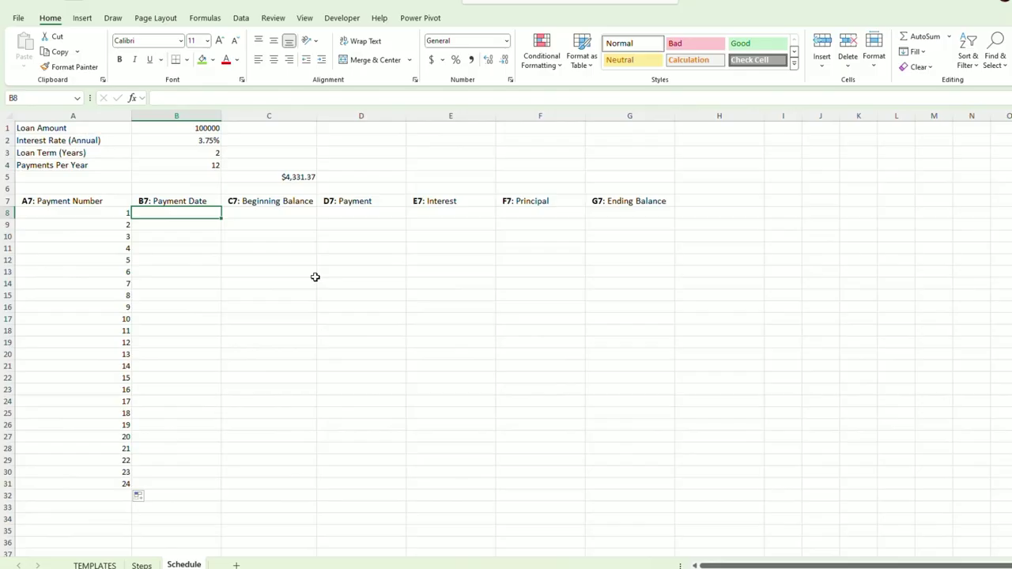
pyautogui.write('1/')
pyautogui.write('5')
pyautogui.press('Return')
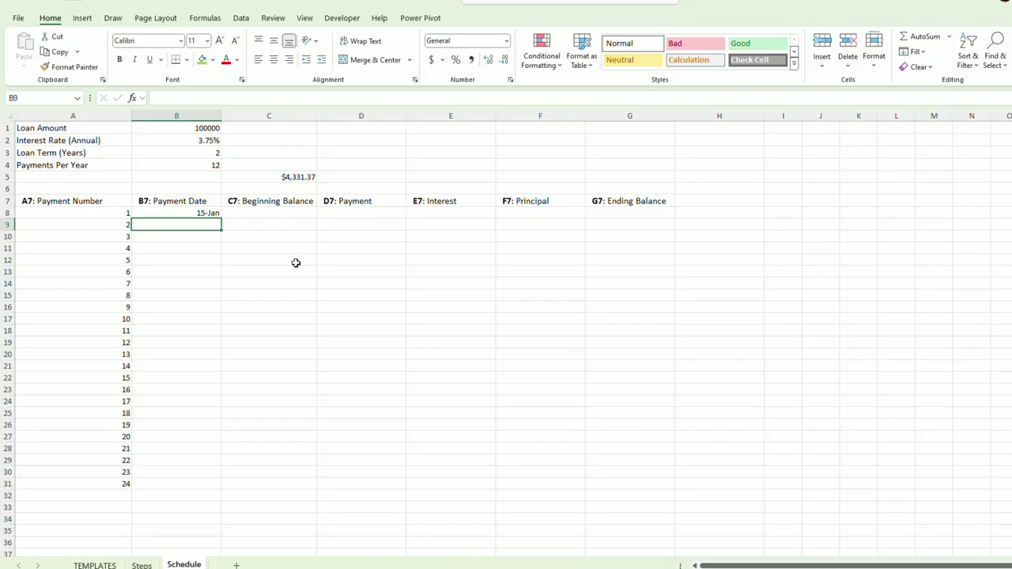
pyautogui.click(207, 212)
pyautogui.press('Down')
pyautogui.press('Down')
pyautogui.press('Down')
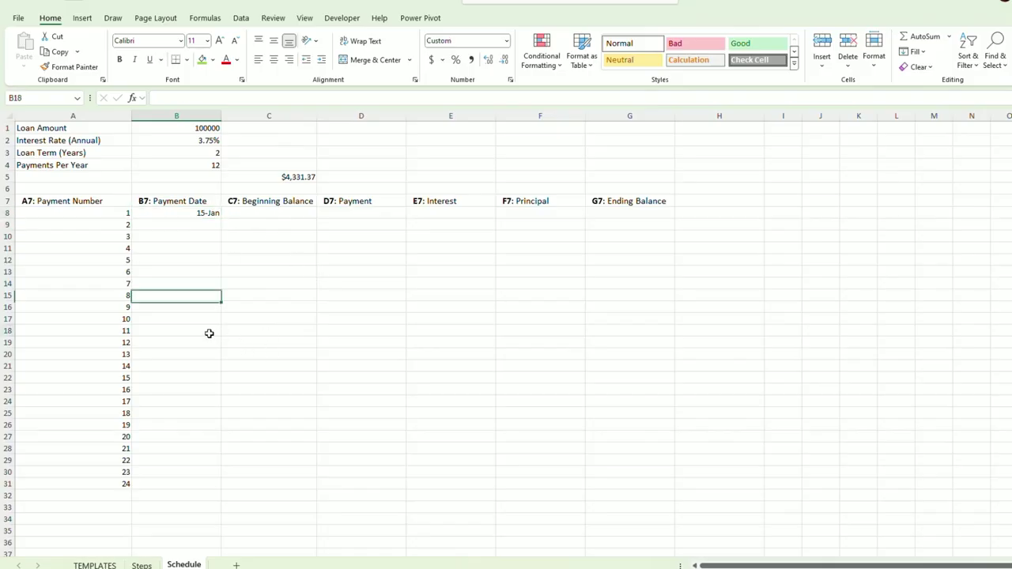
pyautogui.press('Down')
pyautogui.press('Down')
pyautogui.press('Up')
pyautogui.press('Up')
pyautogui.press('Up')
# Step: Copy the EDATE formula text from the B9 instruction in the Steps guide
pyautogui.click(142, 565)
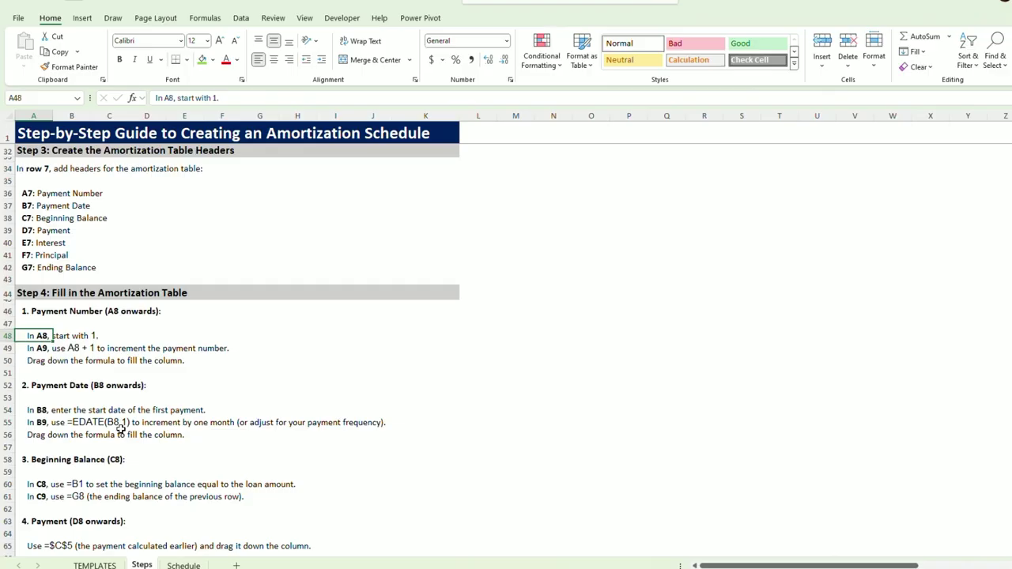
pyautogui.click(113, 423)
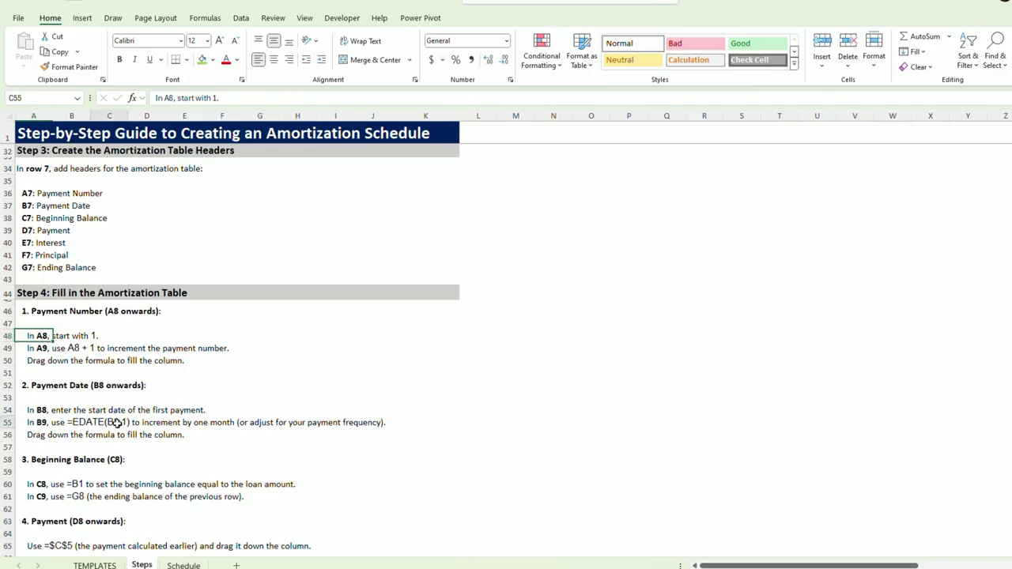
pyautogui.click(85, 422)
pyautogui.click(44, 424)
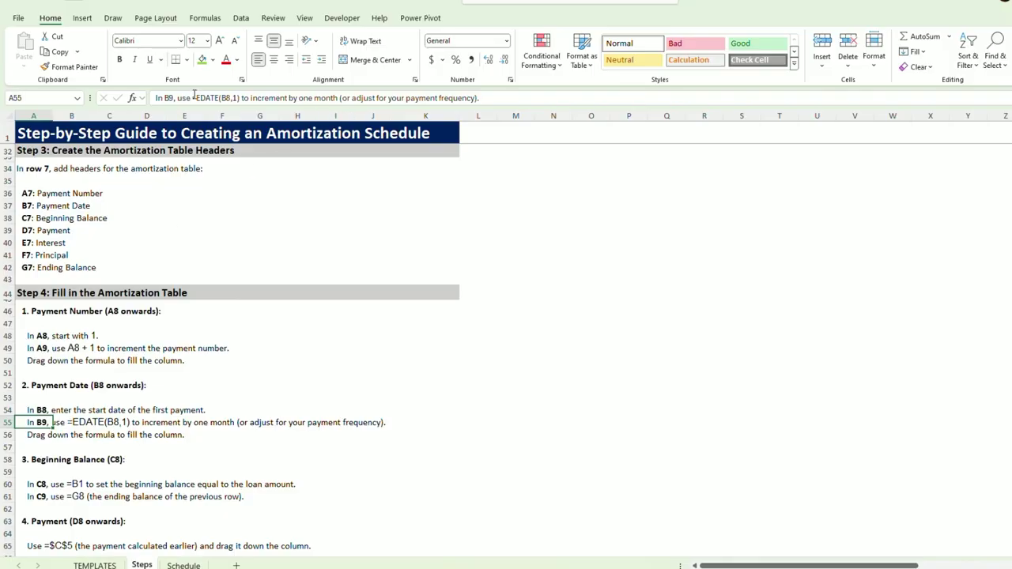
pyautogui.moveTo(193, 97); pyautogui.dragTo(242, 98)
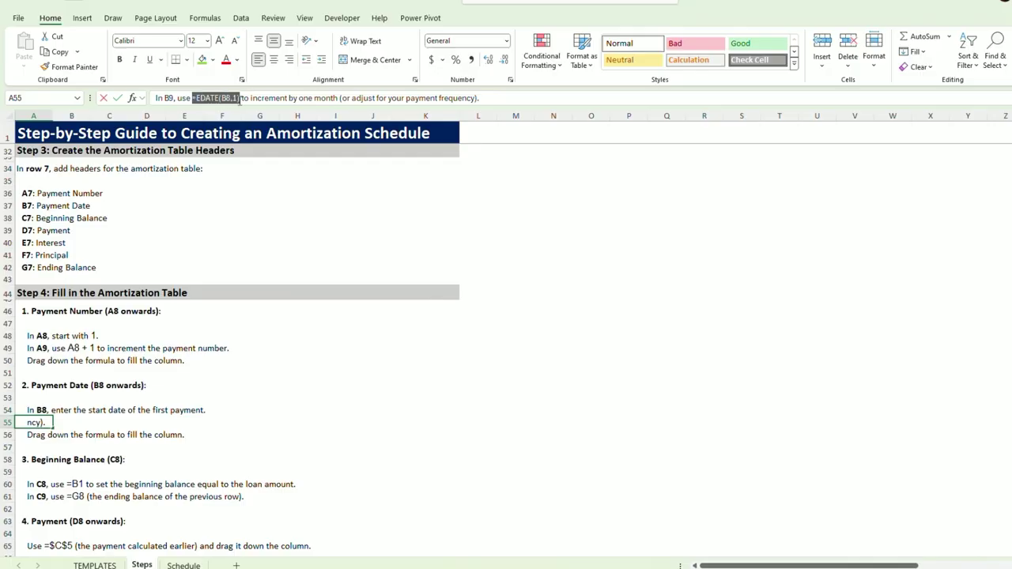
pyautogui.hotkey('ctrl', 'c')
pyautogui.press('Escape')
# Step: Enter =EDATE(B8,1) in B9 for the second payment date
pyautogui.click(183, 565)
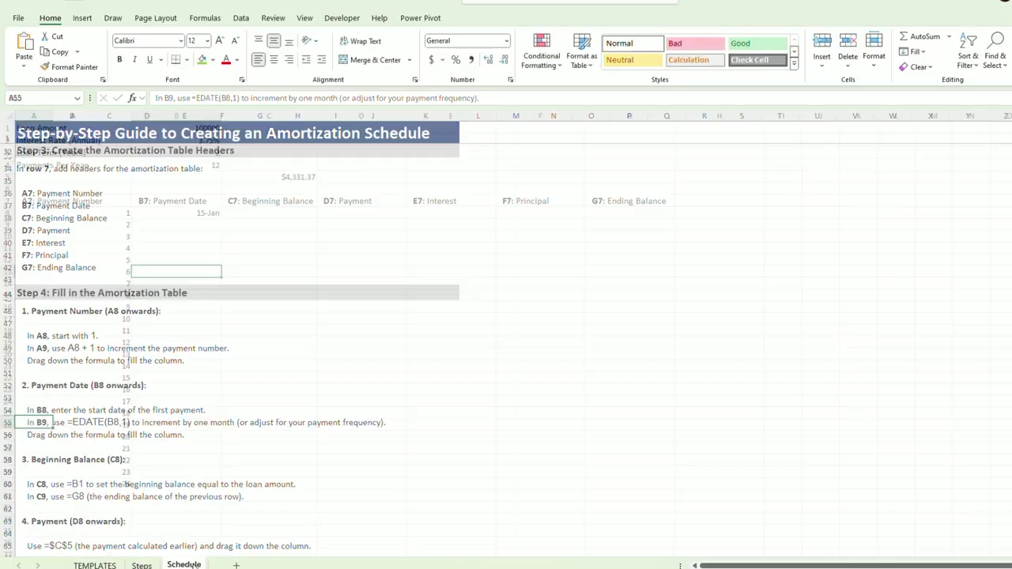
pyautogui.click(196, 117)
pyautogui.click(189, 226)
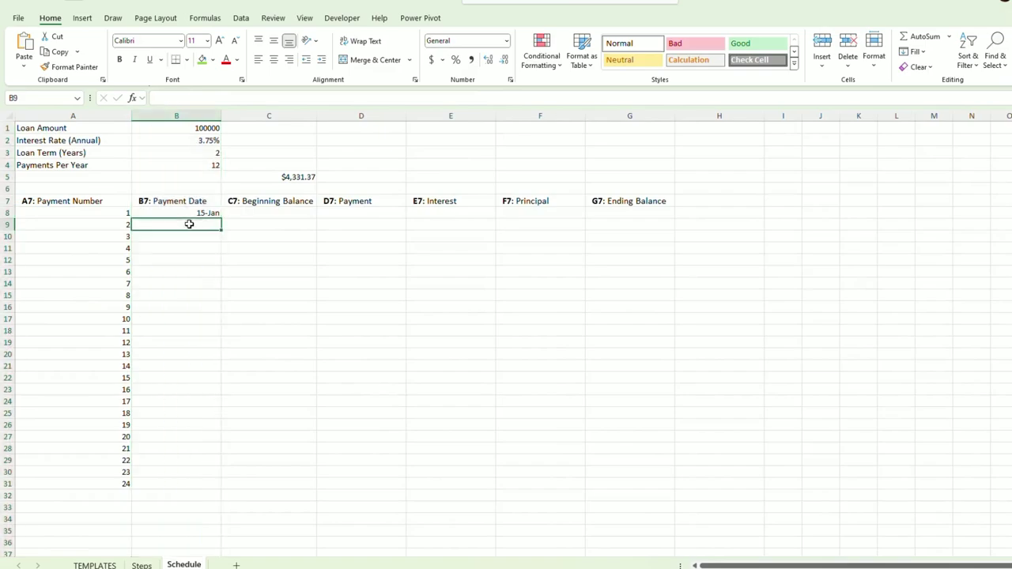
pyautogui.write('=EDATE(B8,1)')
pyautogui.press('Return')
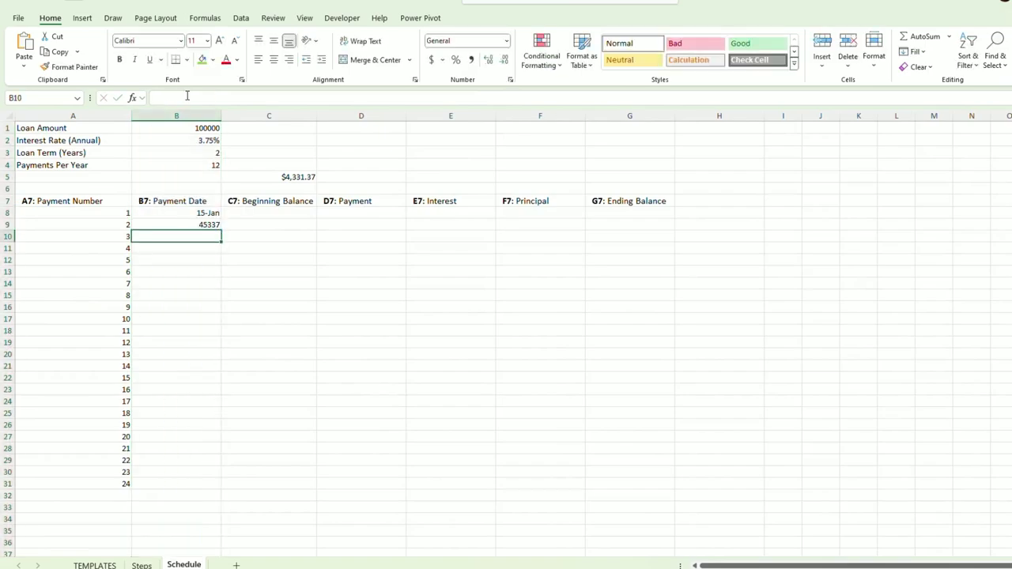
# Step: Format-paint B8's format onto B9 and fill the monthly dates down to B31
pyautogui.click(195, 212)
pyautogui.click(80, 66)
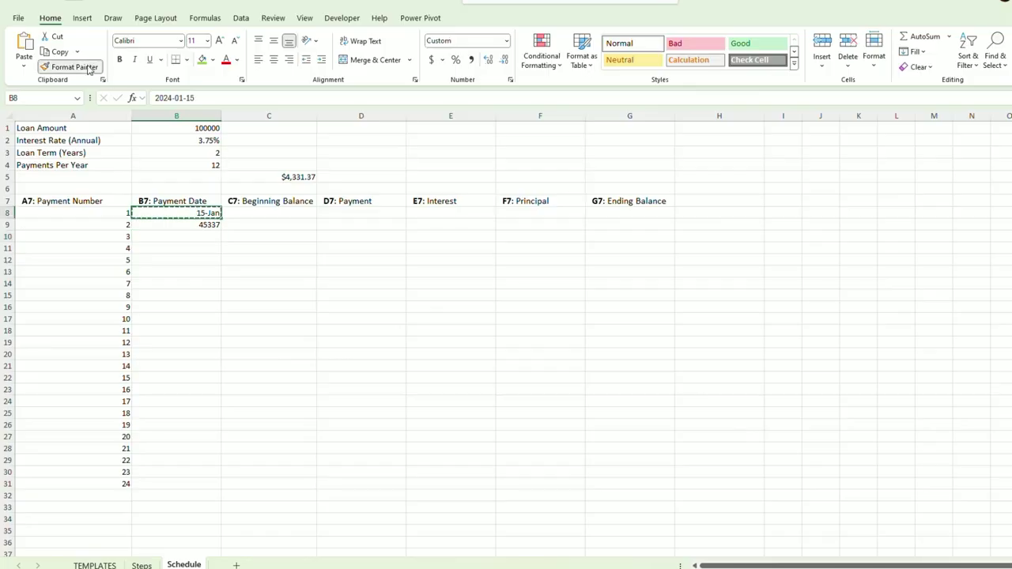
pyautogui.click(201, 225)
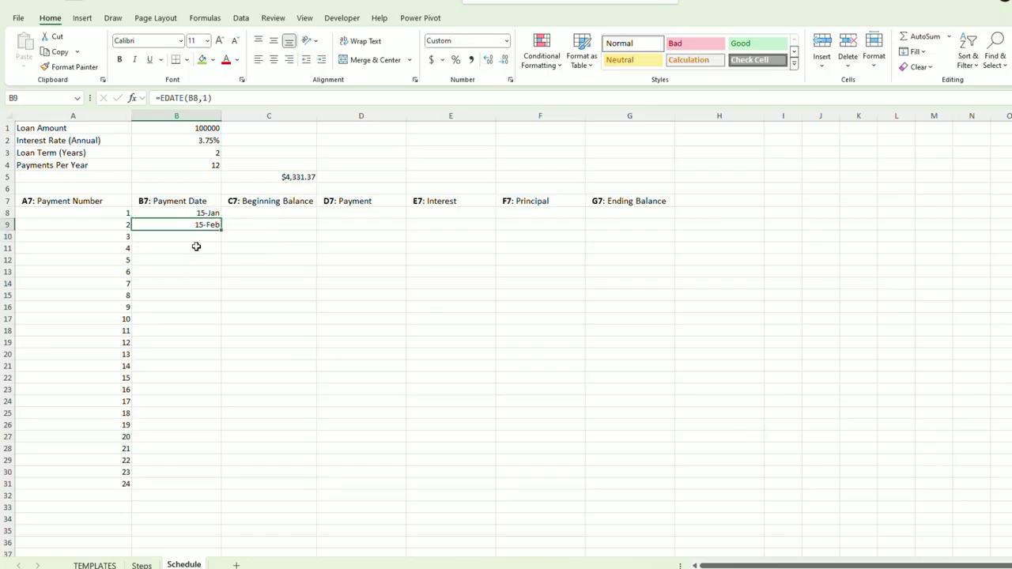
pyautogui.moveTo(222, 231); pyautogui.dragTo(212, 484)
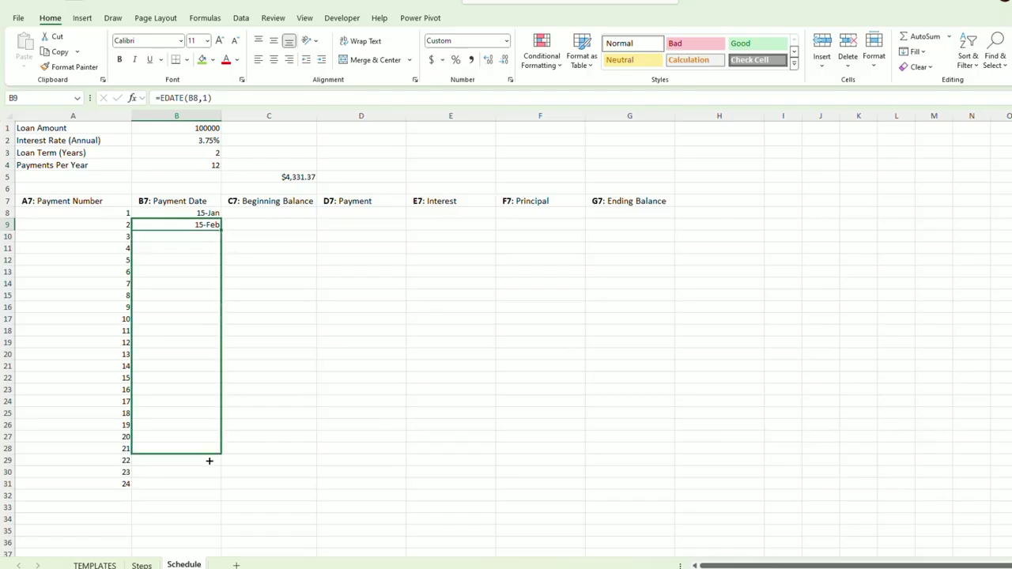
pyautogui.rightClick(146, 318)
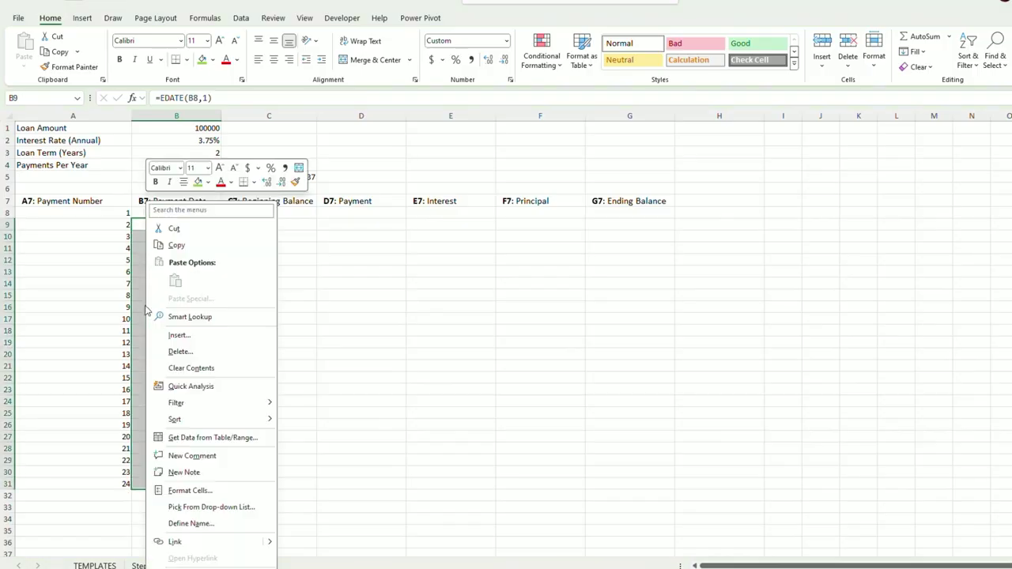
pyautogui.press('Escape')
# Step: Format the payment dates B8:B31 with the yyyy-mm-dd date style
pyautogui.moveTo(204, 214); pyautogui.dragTo(201, 484)
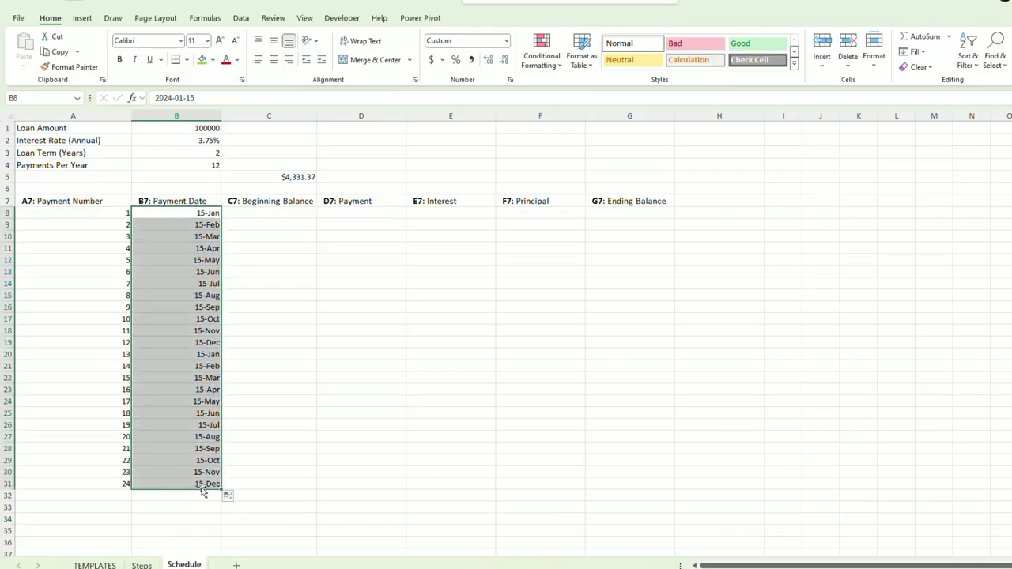
pyautogui.rightClick(202, 484)
pyautogui.press('Escape')
pyautogui.hotkey('ctrl', '1')
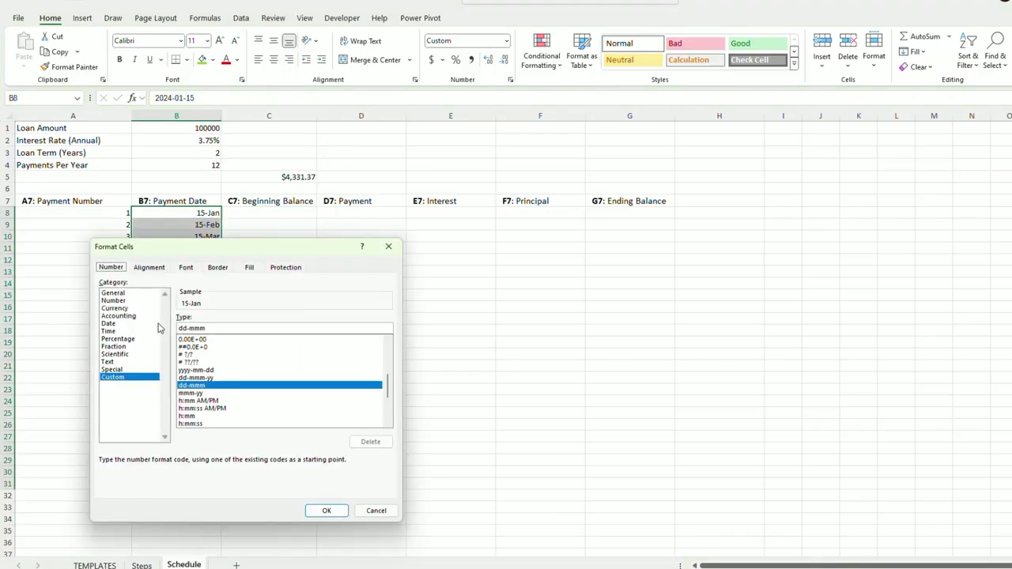
pyautogui.click(111, 323)
pyautogui.click(327, 510)
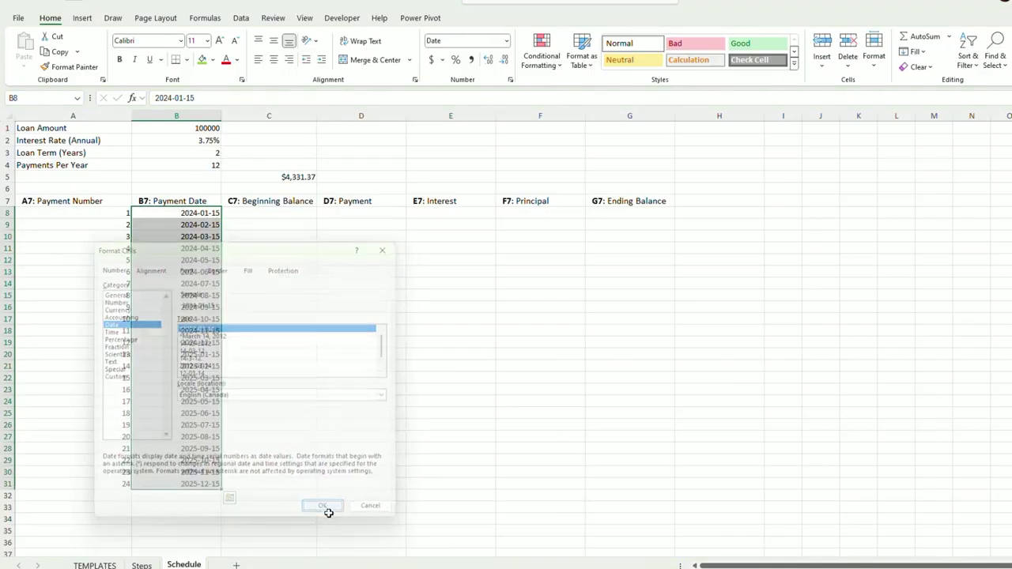
pyautogui.click(318, 365)
pyautogui.click(198, 483)
pyautogui.click(308, 452)
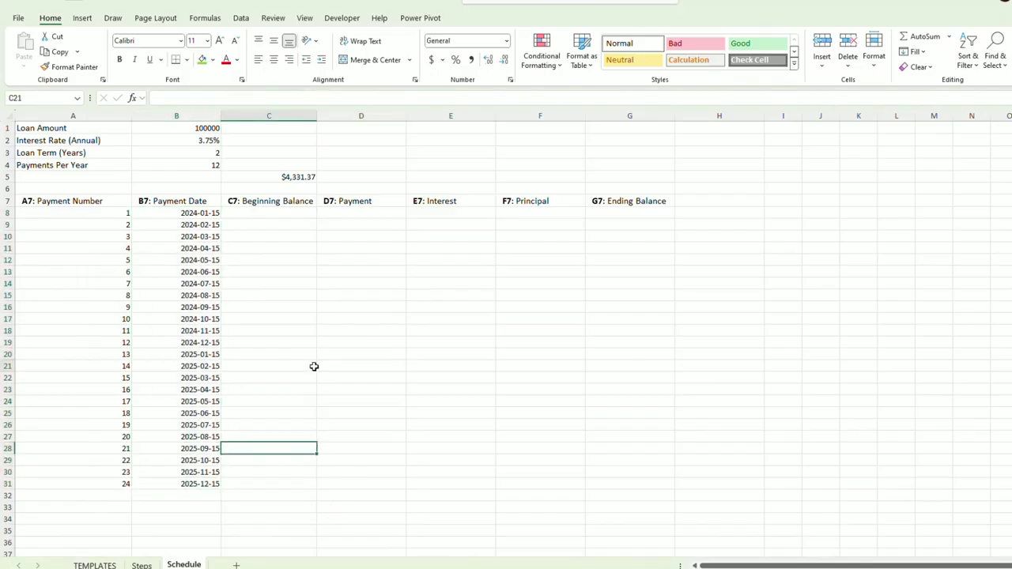
pyautogui.click(314, 366)
# Step: Enter =B1 in C8 so the first beginning balance shows 100000
pyautogui.click(142, 565)
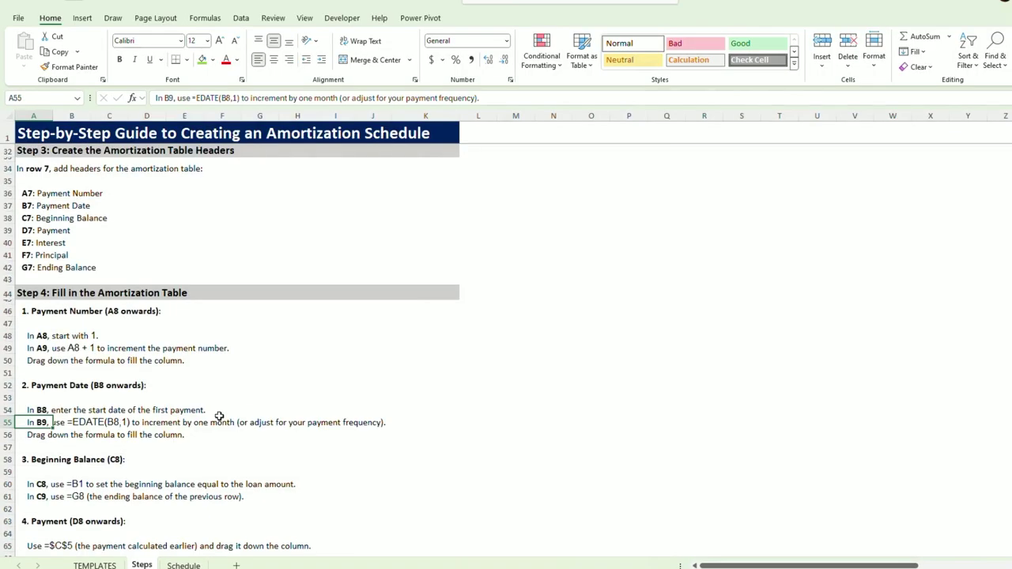
pyautogui.click(67, 435)
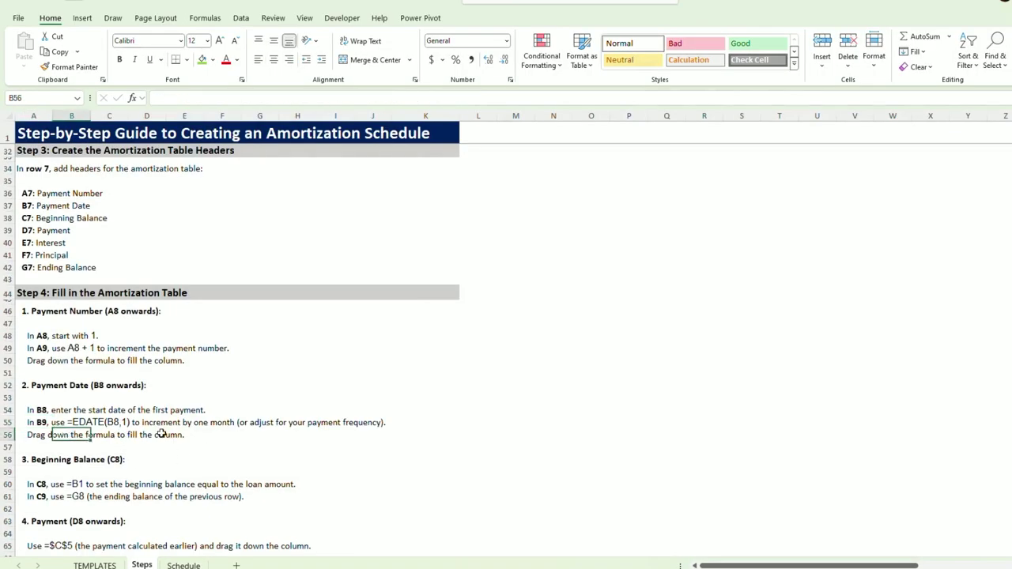
pyautogui.scroll(-2, 161, 434)
pyautogui.click(66, 403)
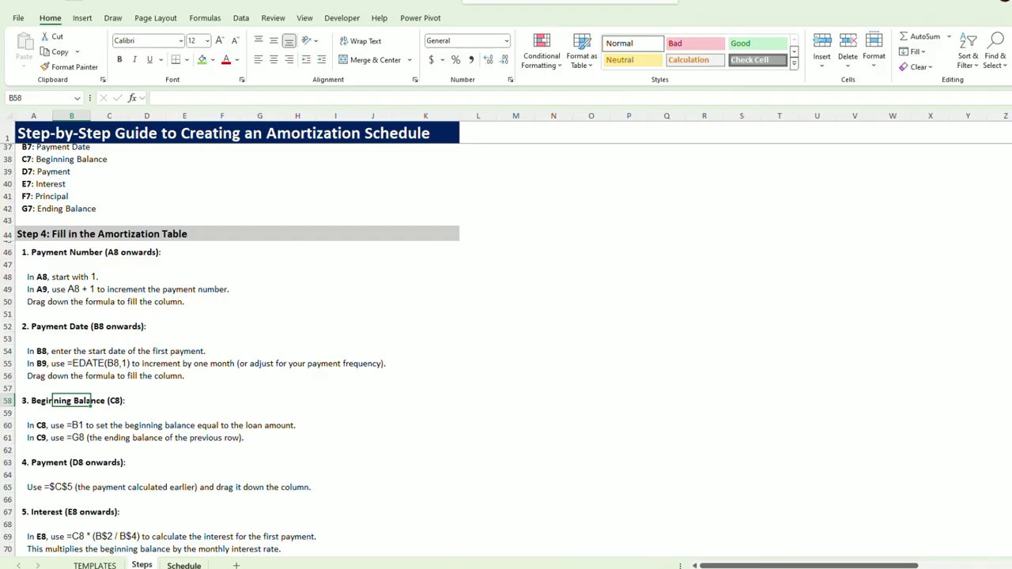
pyautogui.click(183, 566)
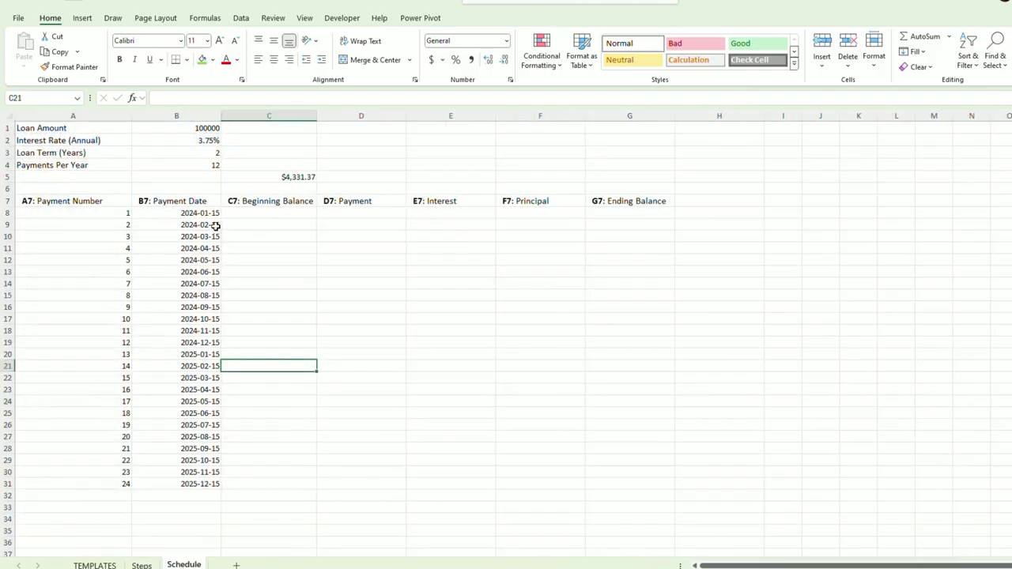
pyautogui.click(241, 216)
pyautogui.write('=')
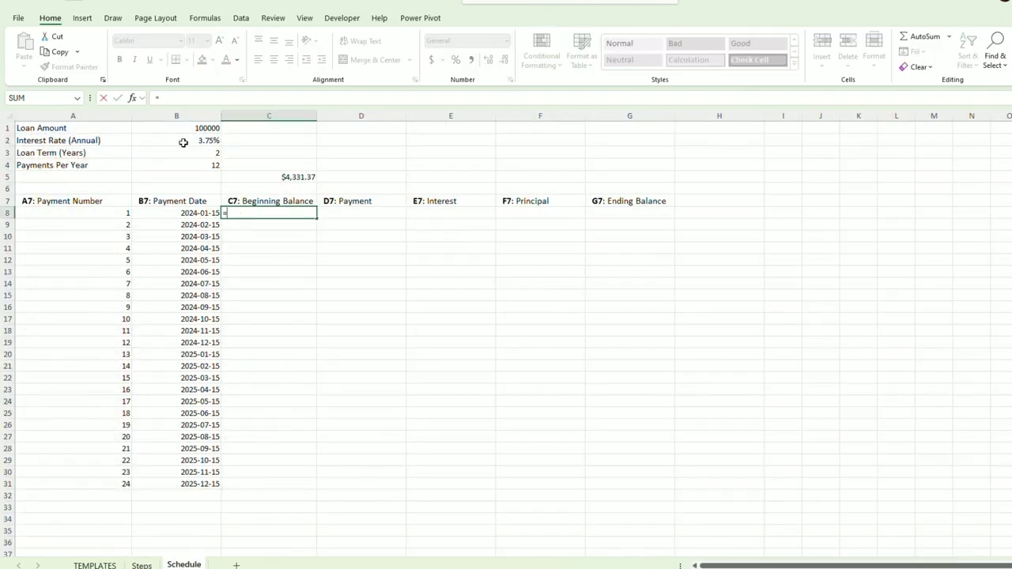
pyautogui.click(175, 126)
pyautogui.press('Return')
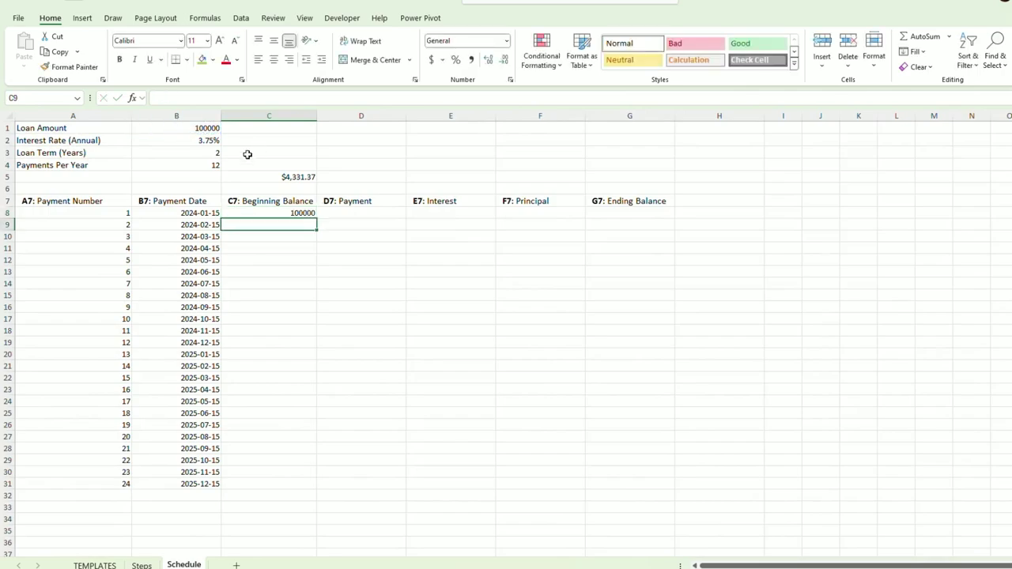
pyautogui.hotkey('ctrl', 'pageup')
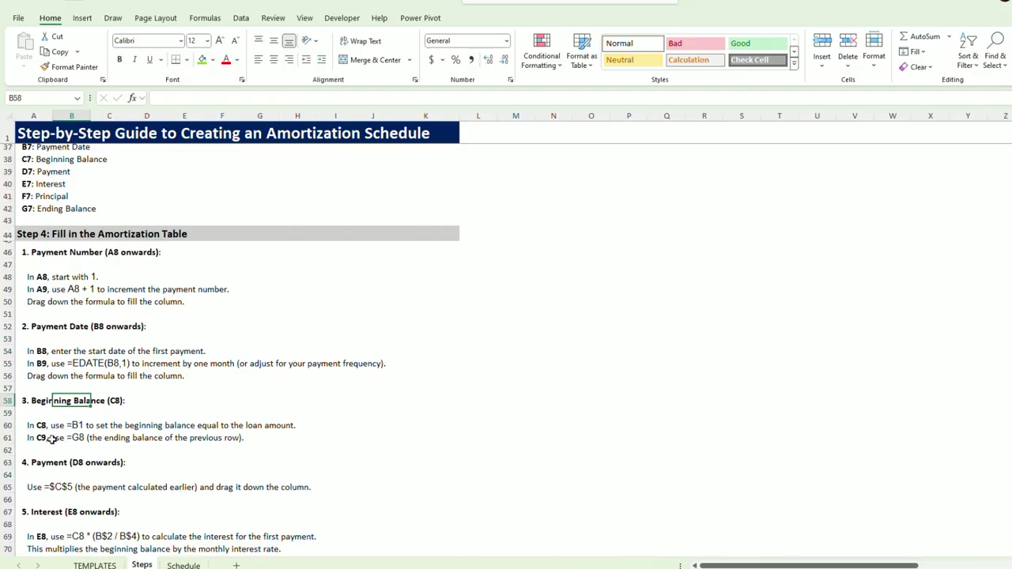
# Step: Enter =G8 in C9 to link the second beginning balance
pyautogui.click(176, 565)
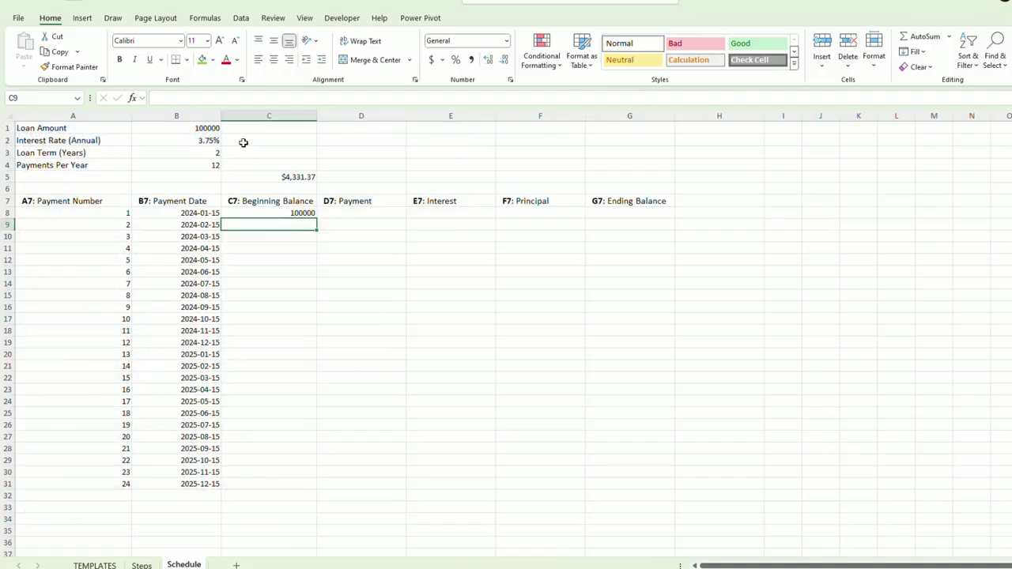
pyautogui.write('=')
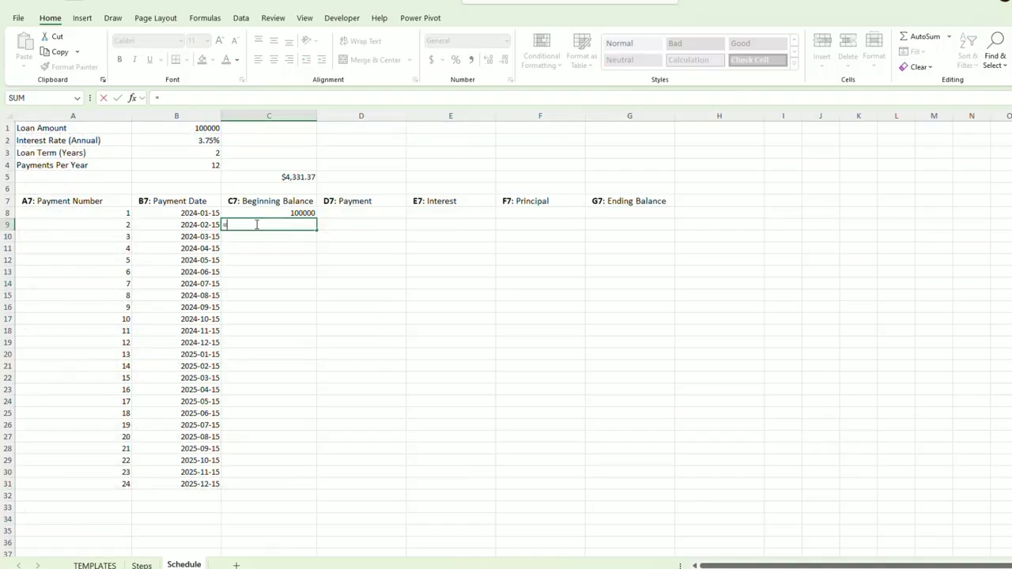
pyautogui.click(633, 213)
pyautogui.press('Return')
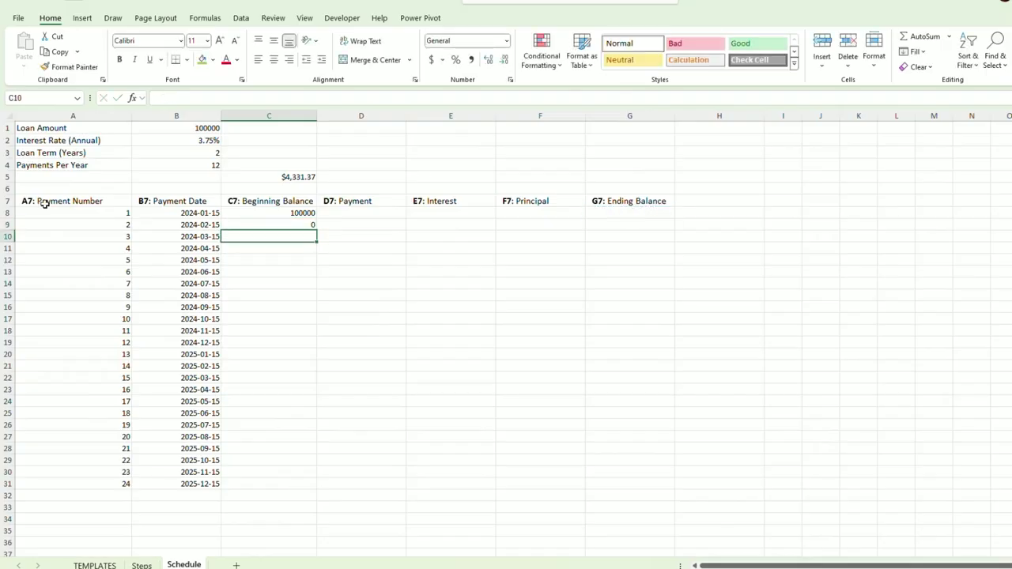
pyautogui.click(289, 224)
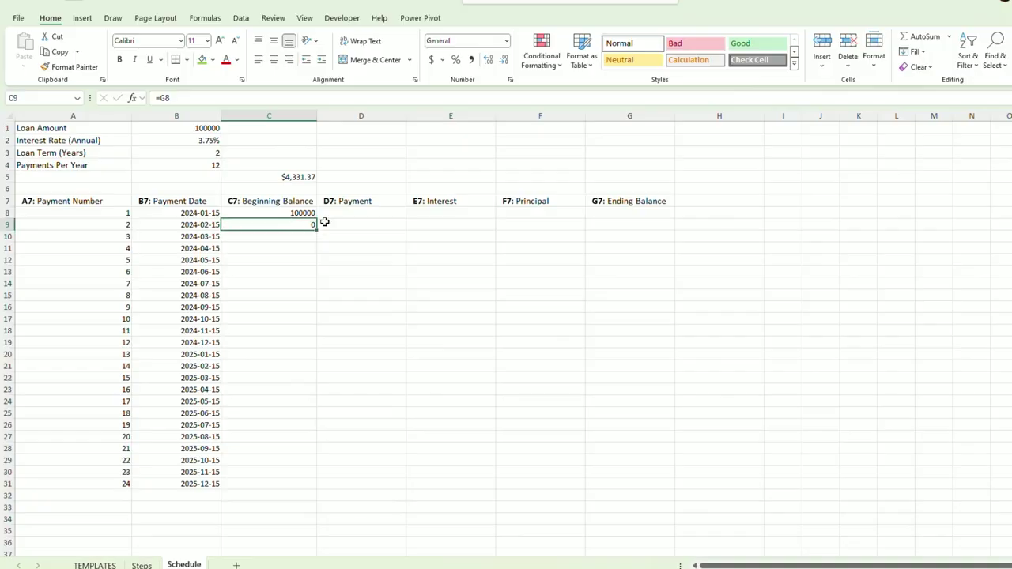
# Step: Test the link with 10 in G8, confirm C9 updates, then clear G8
pyautogui.click(656, 212)
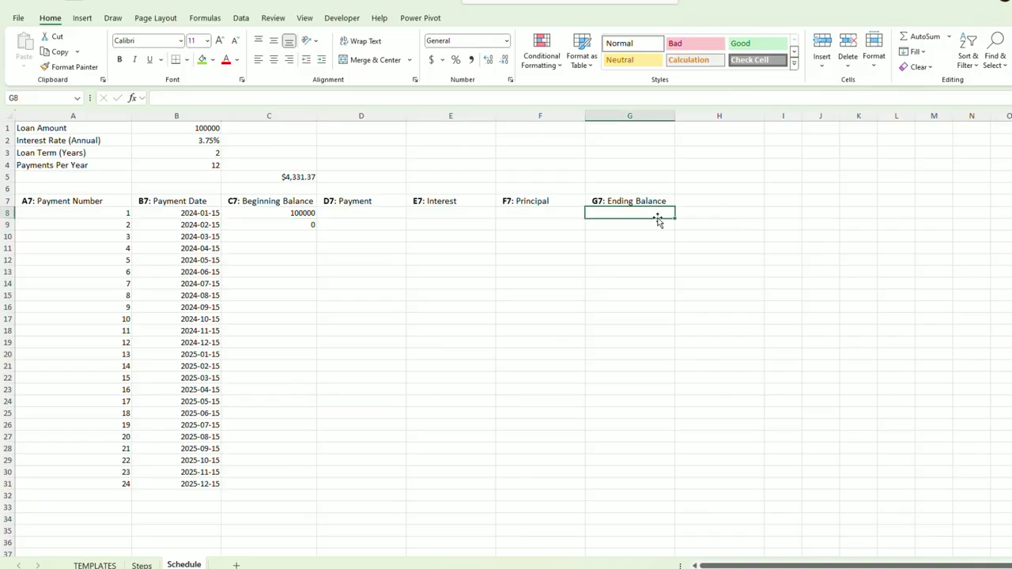
pyautogui.write('1')
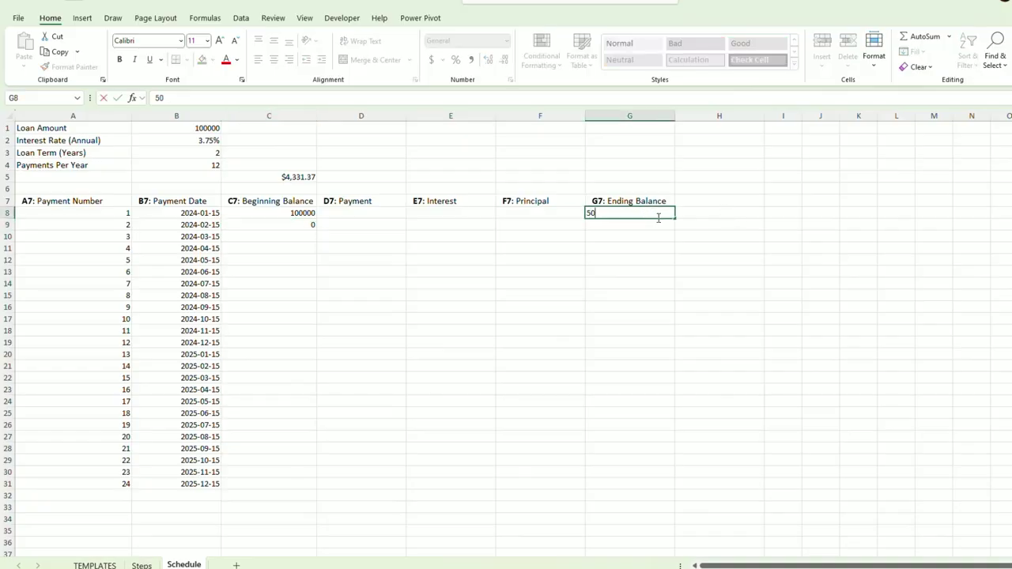
pyautogui.write('00')
pyautogui.press('Return')
pyautogui.click(302, 224)
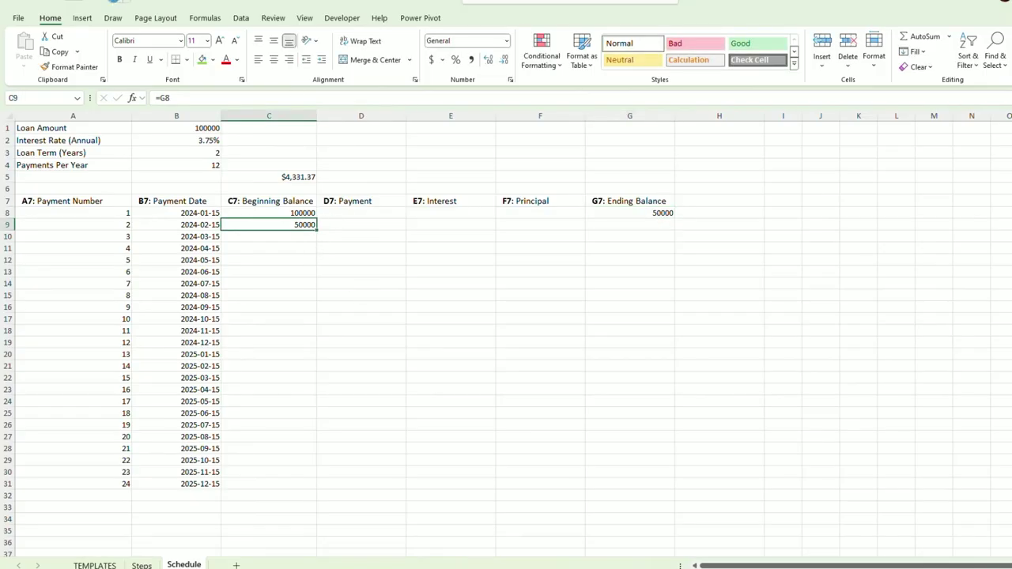
pyautogui.click(629, 213)
pyautogui.press('Delete')
pyautogui.click(540, 280)
pyautogui.click(142, 565)
pyautogui.click(79, 463)
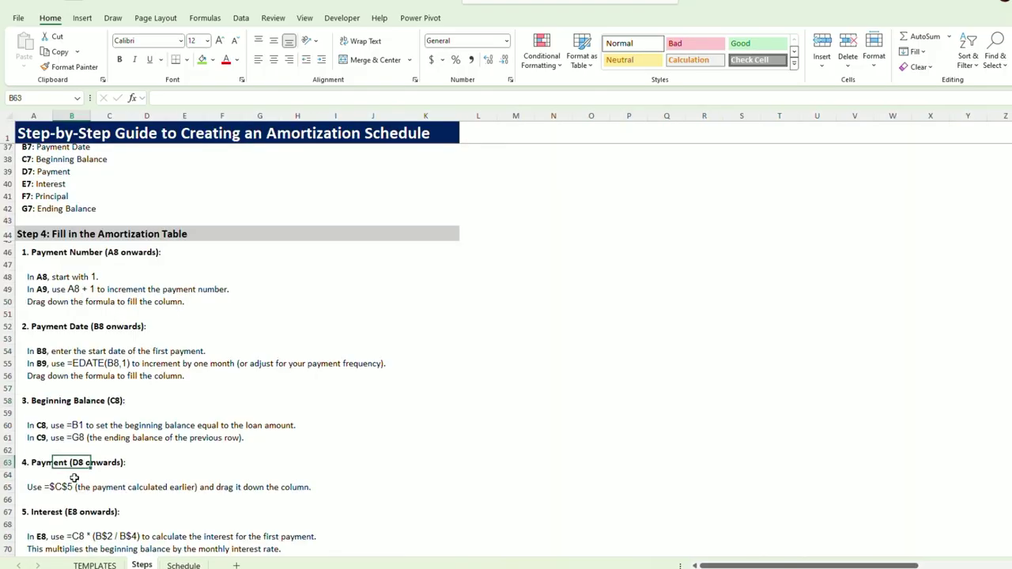
# Step: Find and highlight the =$C$5 payment reference in the Steps guide instruction
pyautogui.click(75, 488)
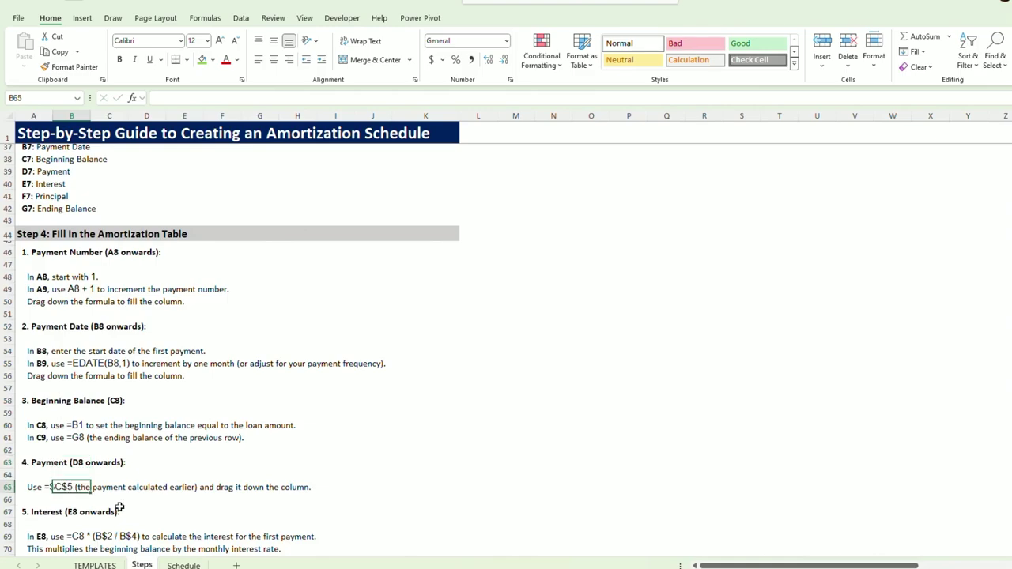
pyautogui.scroll(5, 104, 342)
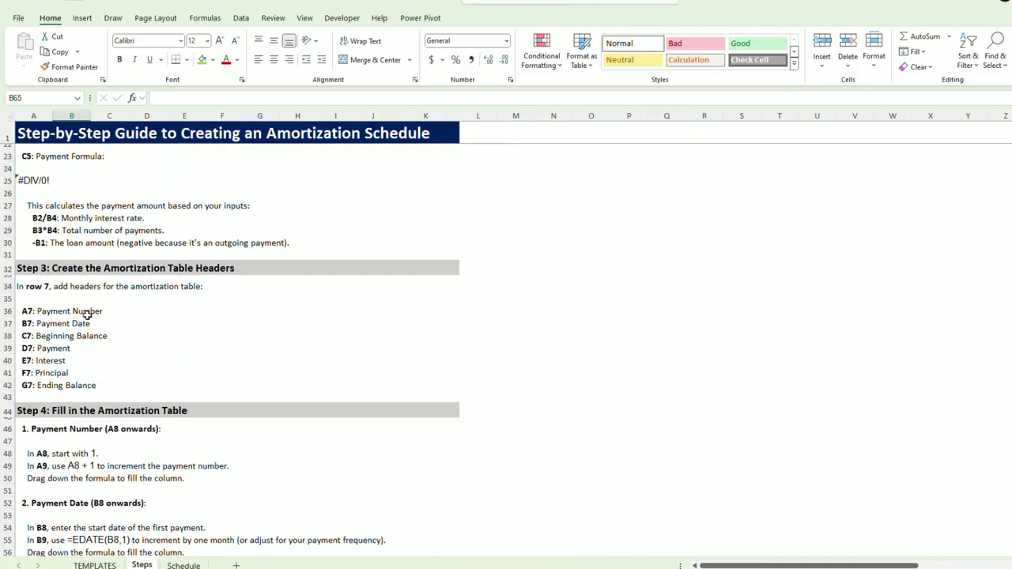
pyautogui.scroll(-3, 91, 320)
pyautogui.scroll(-2, 95, 324)
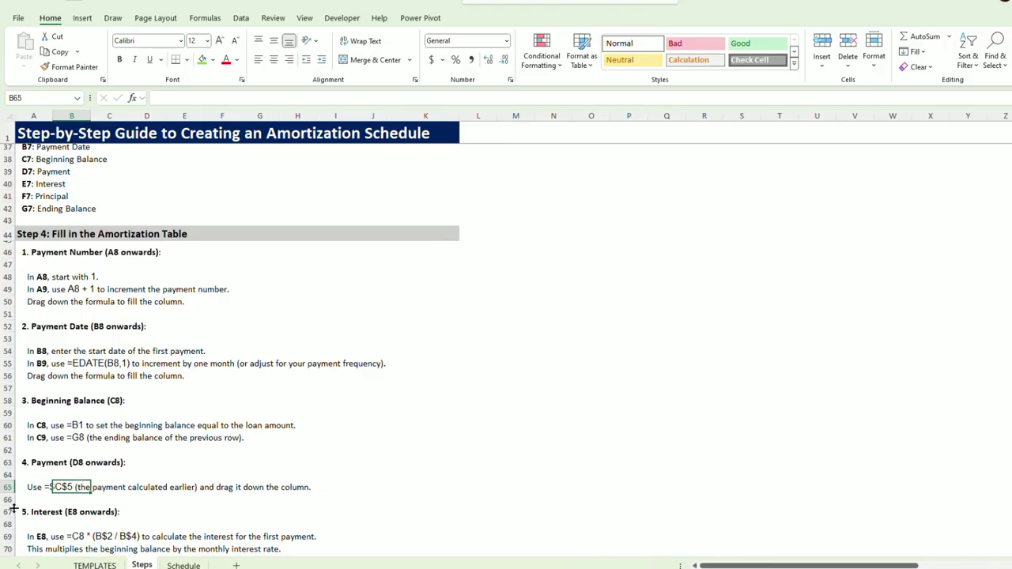
pyautogui.click(29, 488)
pyautogui.moveTo(192, 98); pyautogui.dragTo(169, 98)
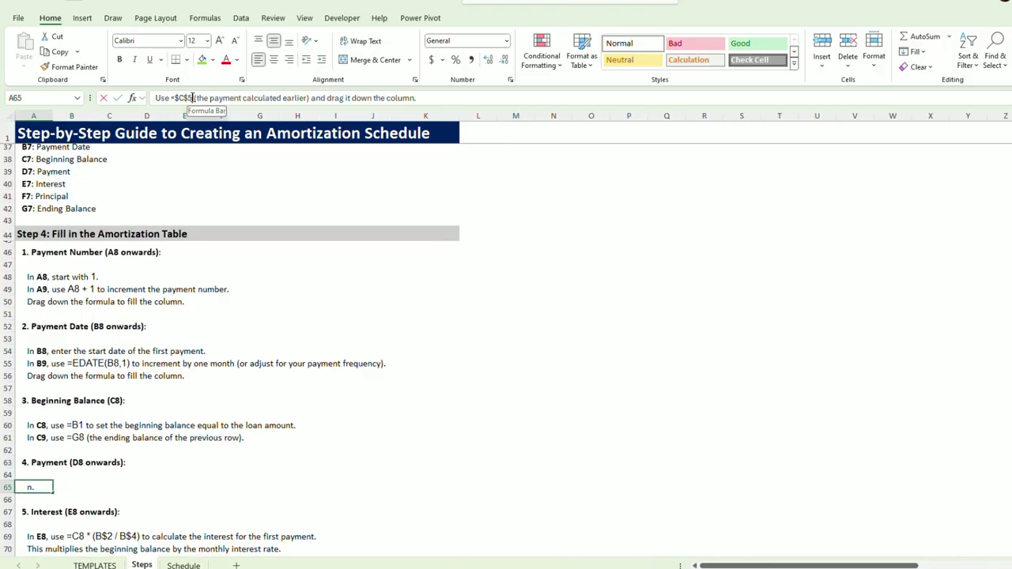
pyautogui.press('Escape')
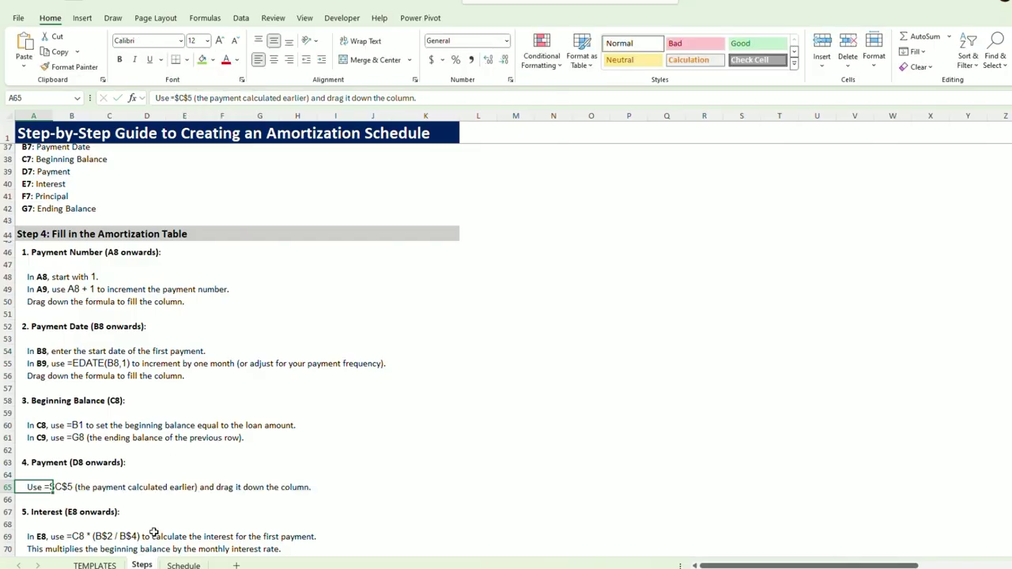
# Step: Enter =$C$5 in D8 and fill the payment down to D31
pyautogui.click(184, 565)
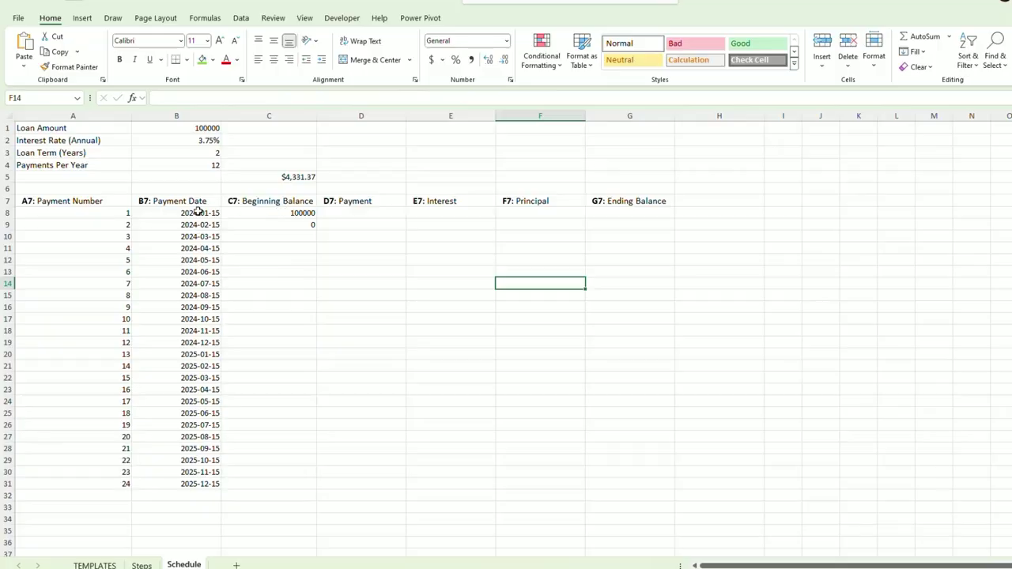
pyautogui.click(369, 217)
pyautogui.write('=$C$5')
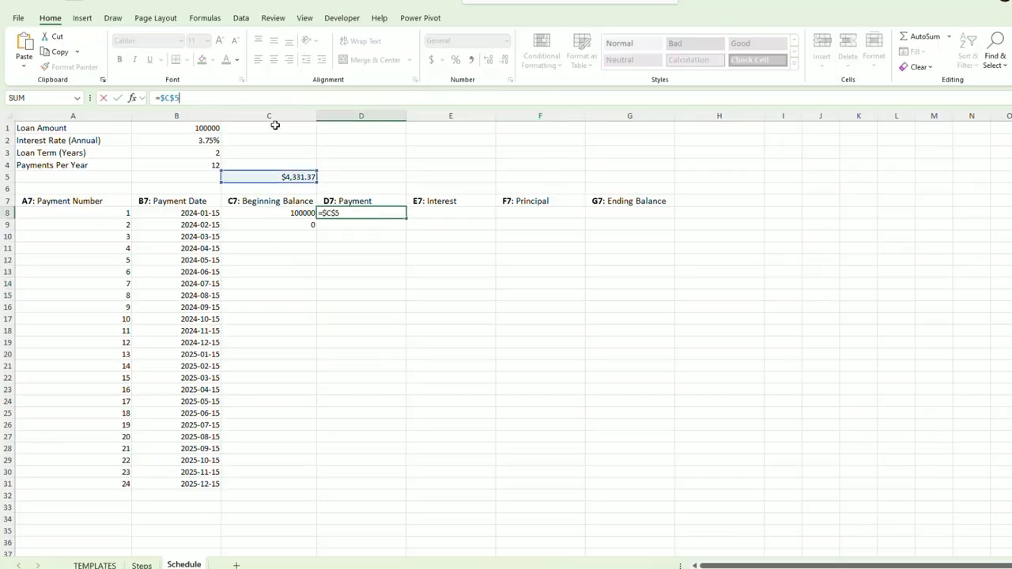
pyautogui.press('Return')
pyautogui.click(373, 214)
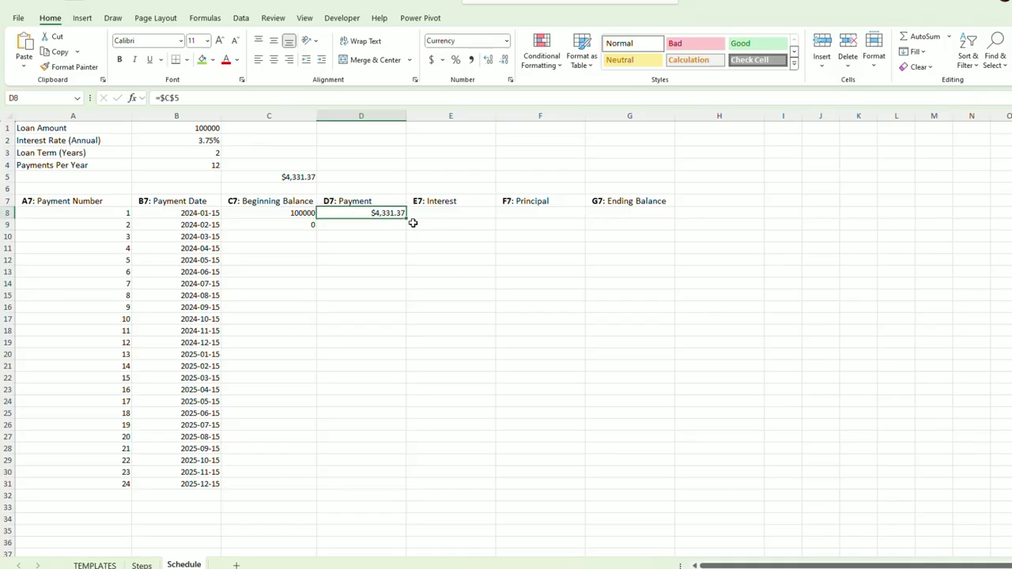
pyautogui.moveTo(408, 219); pyautogui.dragTo(407, 486)
pyautogui.click(449, 274)
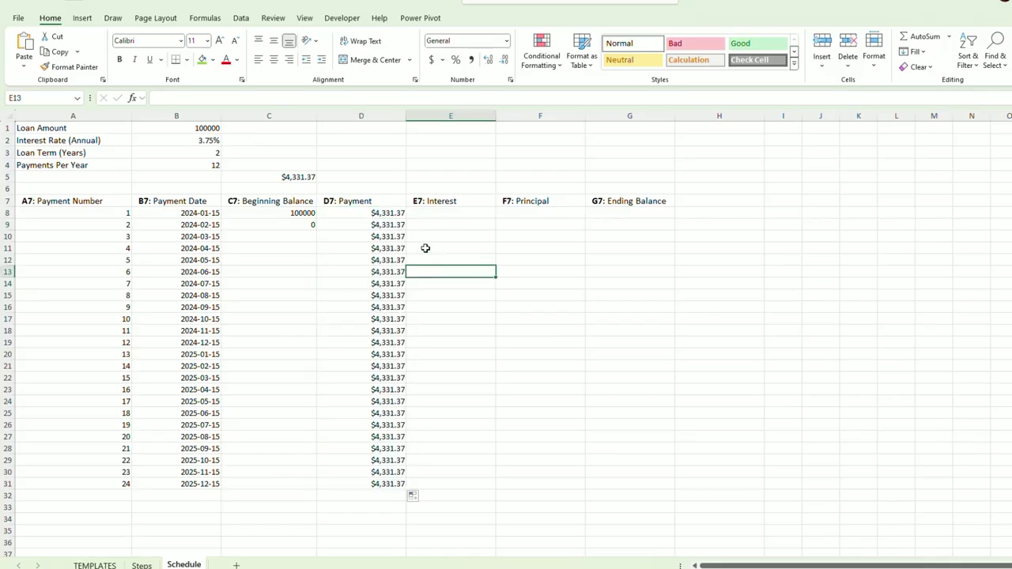
# Step: Locate and highlight the interest formula in the Steps guide
pyautogui.hotkey('ctrl', 'pageup')
pyautogui.scroll(-2, 151, 456)
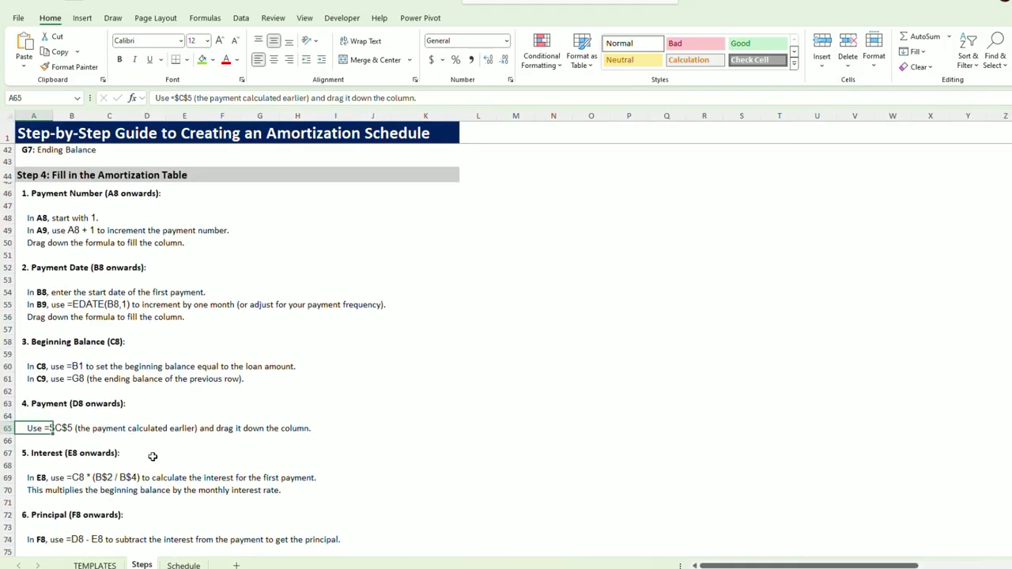
pyautogui.scroll(-2, 92, 425)
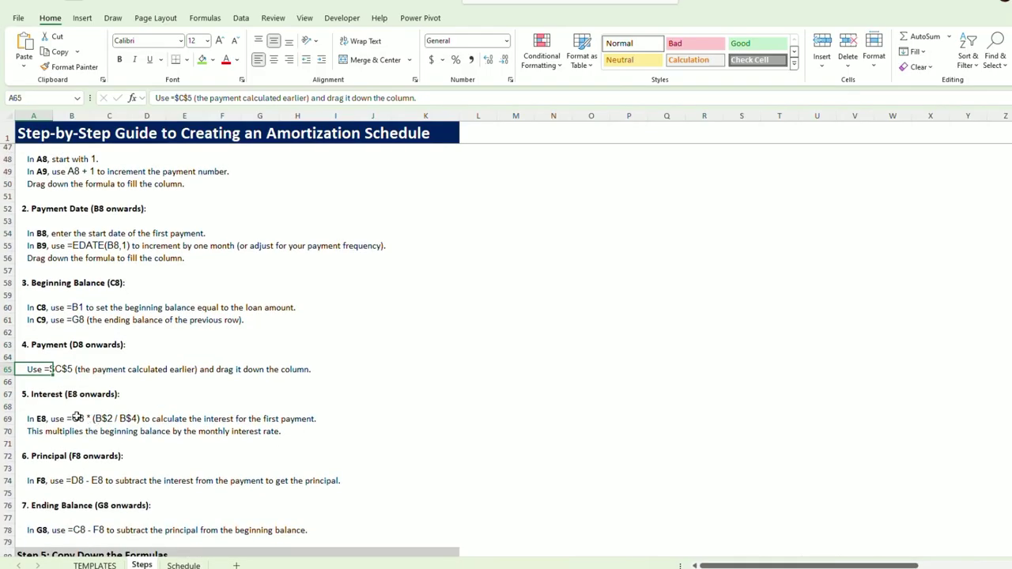
pyautogui.click(77, 417)
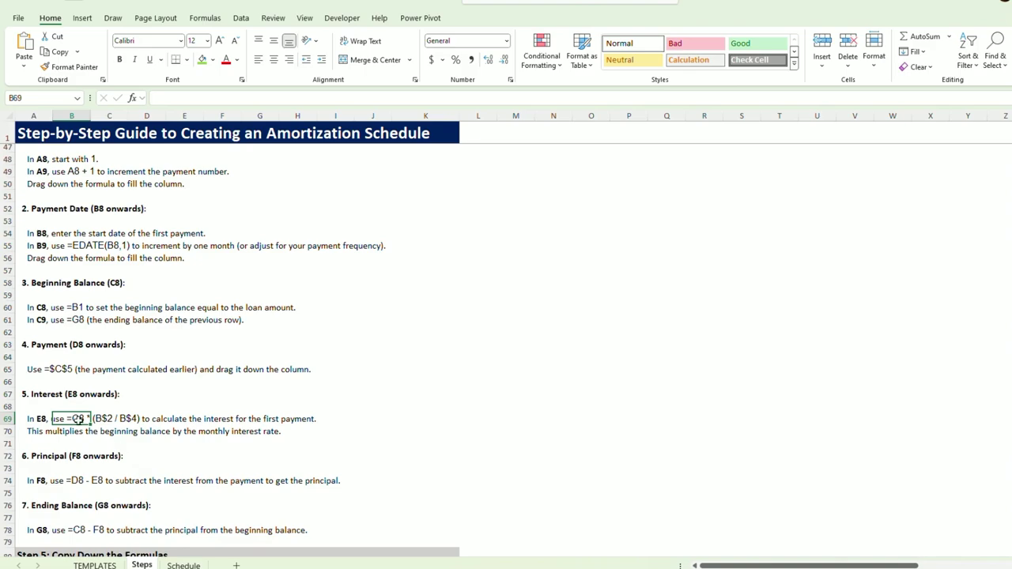
pyautogui.click(39, 419)
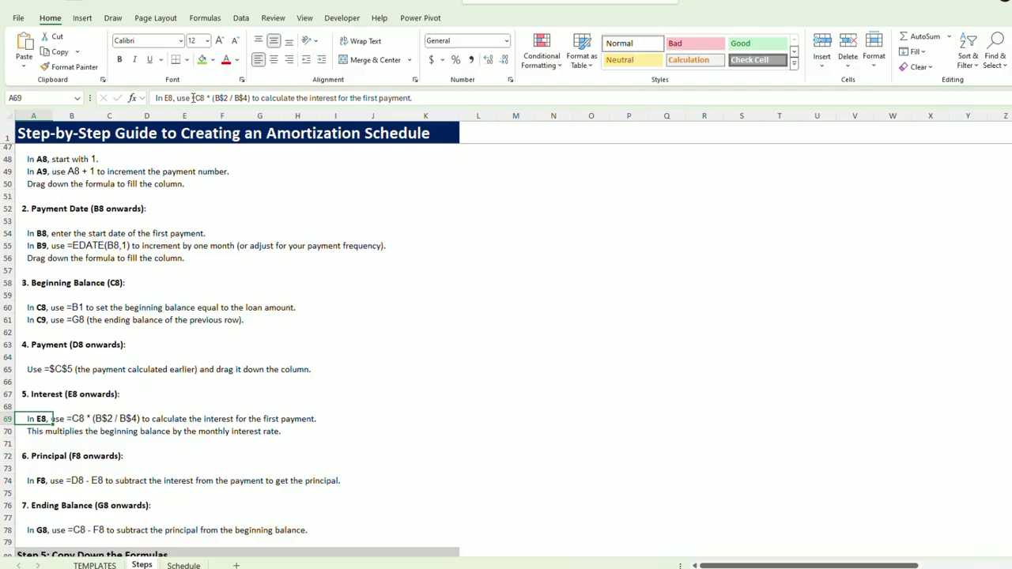
pyautogui.moveTo(193, 98); pyautogui.dragTo(246, 99)
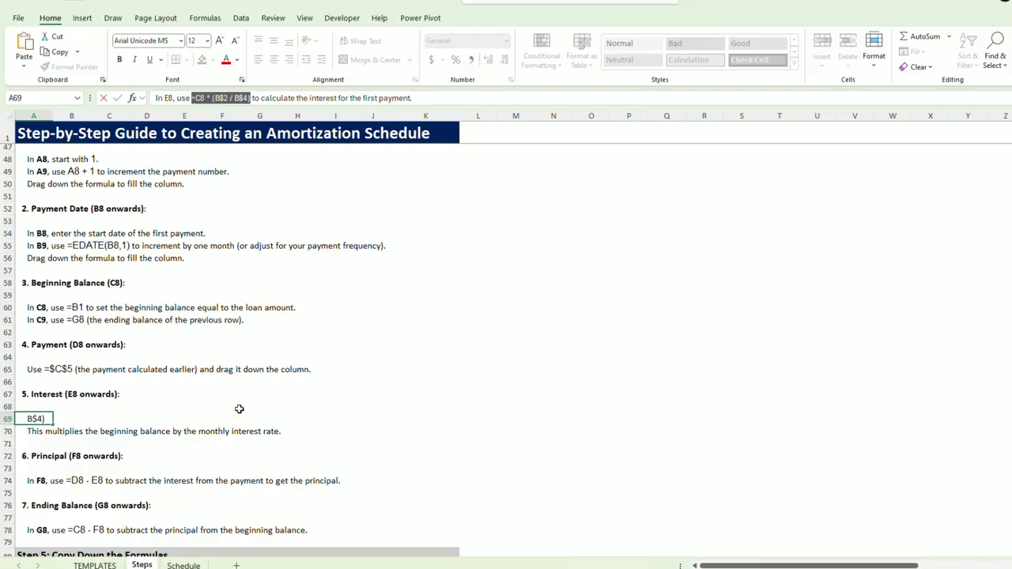
pyautogui.press('Escape')
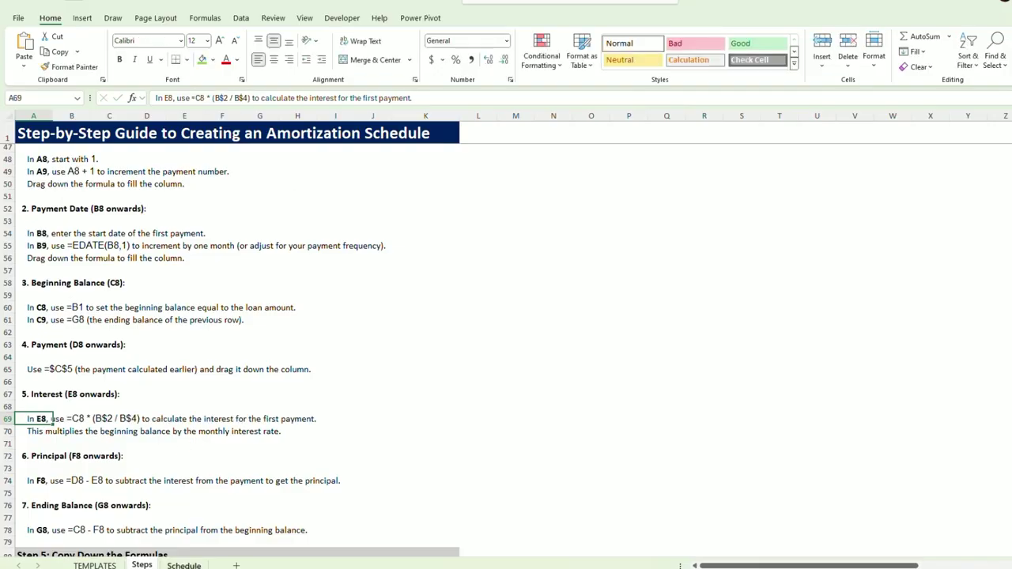
# Step: Enter =C8 * (B$2 / B$4) in E8, giving 312.5 interest
pyautogui.click(188, 566)
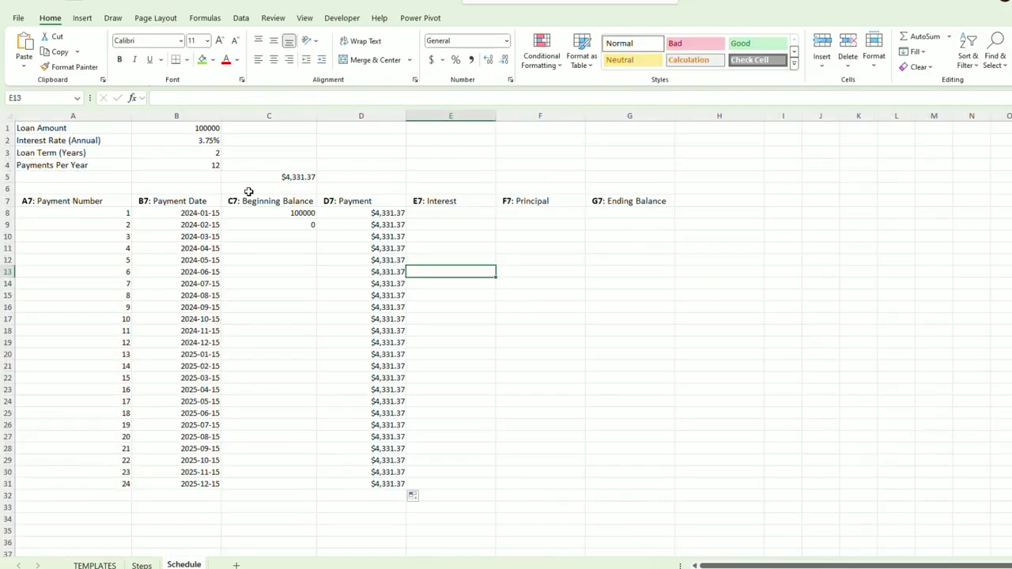
pyautogui.click(432, 212)
pyautogui.click(277, 98)
pyautogui.write('=C8 * (B$2 / B$4)')
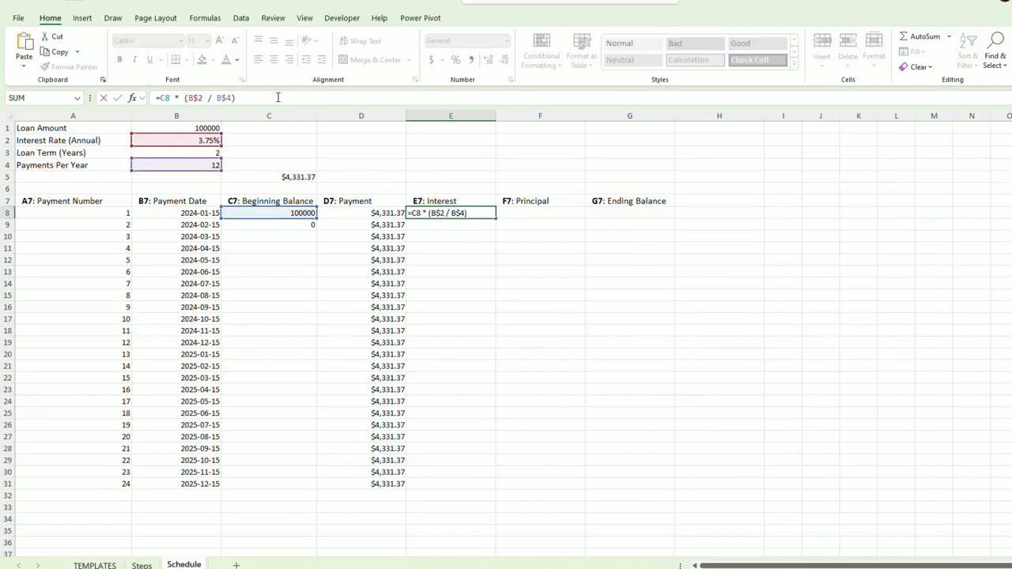
pyautogui.press('Return')
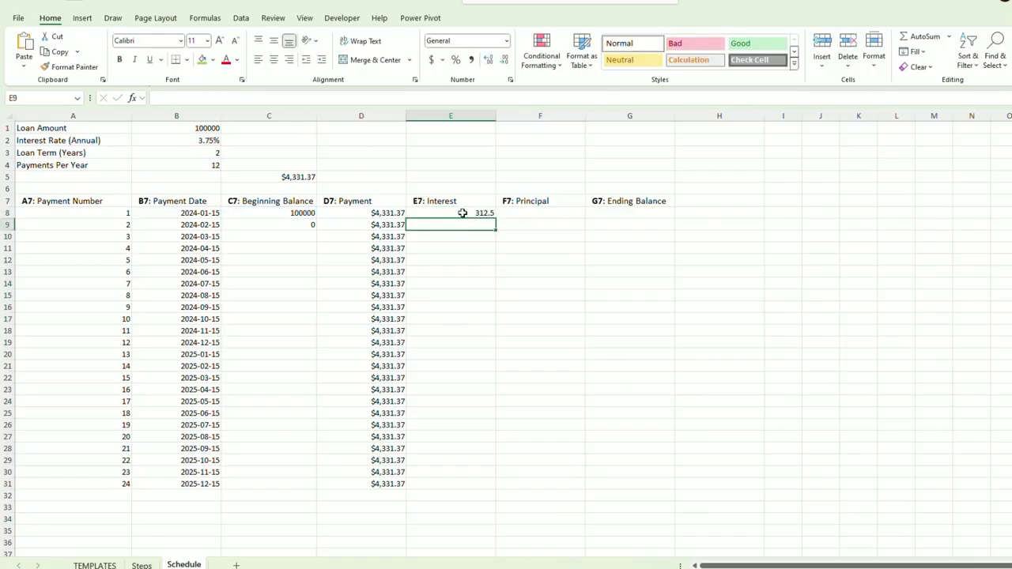
pyautogui.click(462, 213)
pyautogui.click(199, 98)
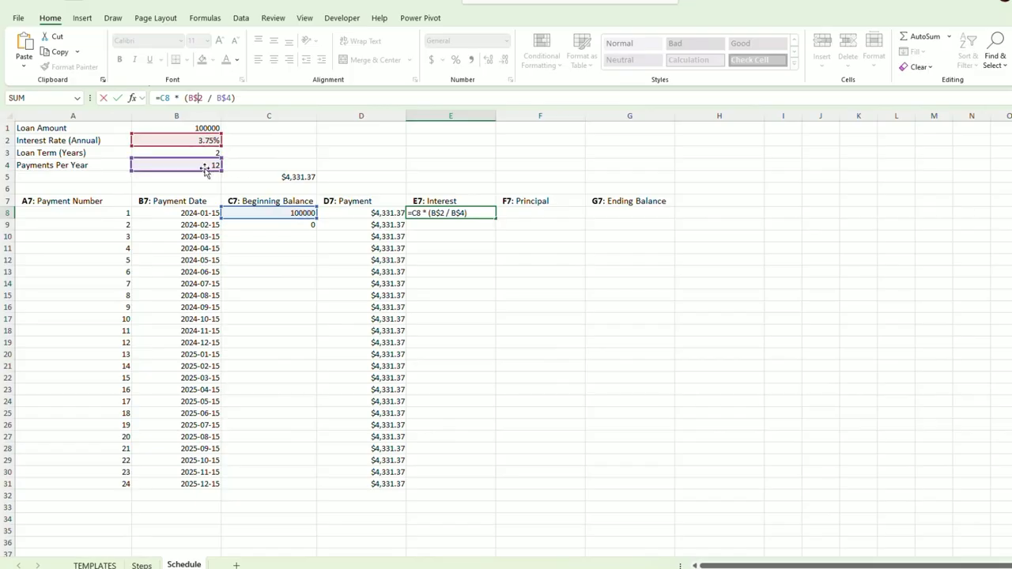
pyautogui.hotkey('ctrl', 'Return')
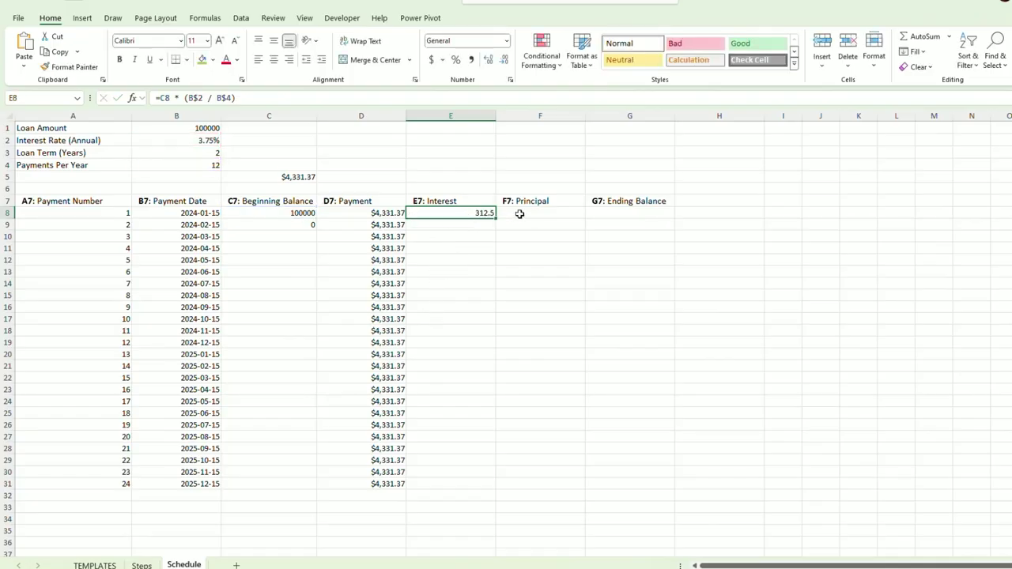
pyautogui.moveTo(520, 213); pyautogui.dragTo(481, 213)
pyautogui.click(501, 271)
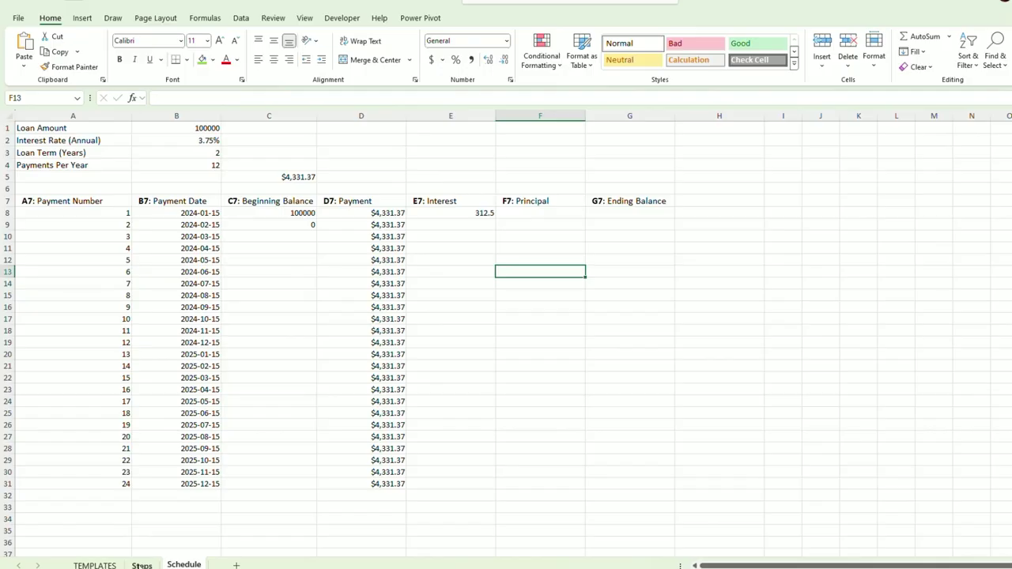
pyautogui.click(141, 564)
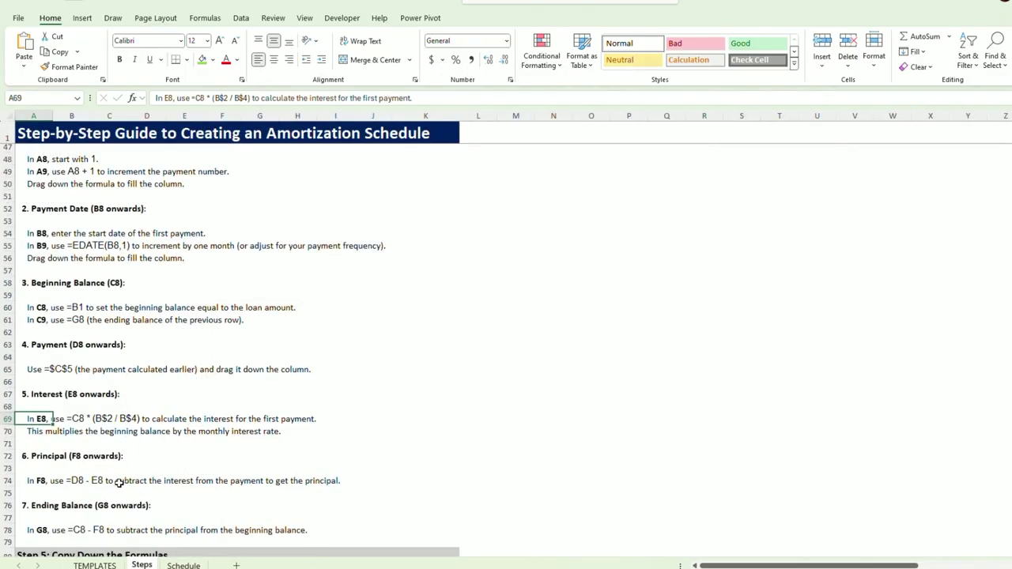
# Step: Enter =D8-E8 in F8, giving a first principal of $4,018.87
pyautogui.click(64, 480)
pyautogui.click(36, 480)
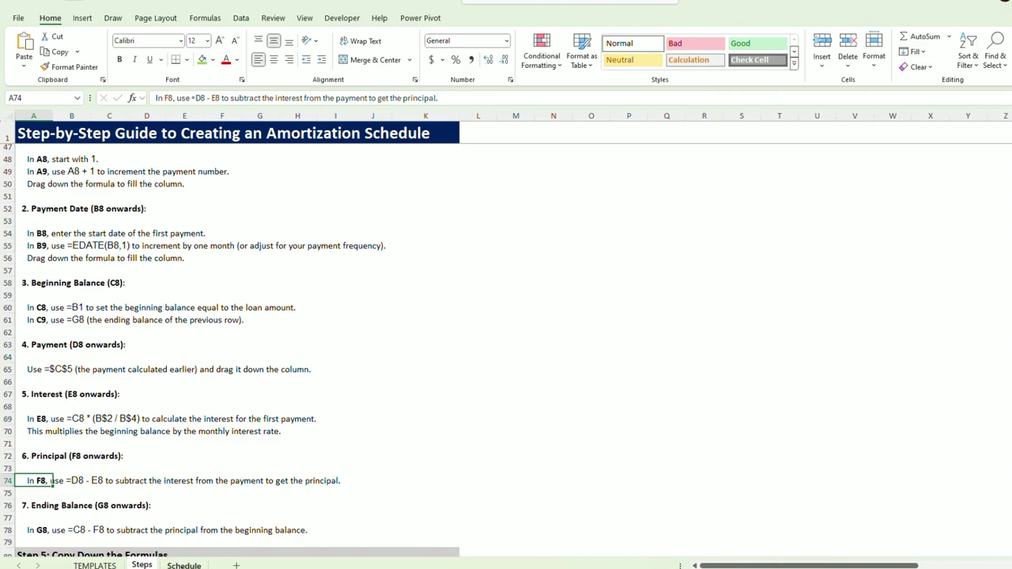
pyautogui.hotkey('ctrl', 'pagedown')
pyautogui.click(530, 212)
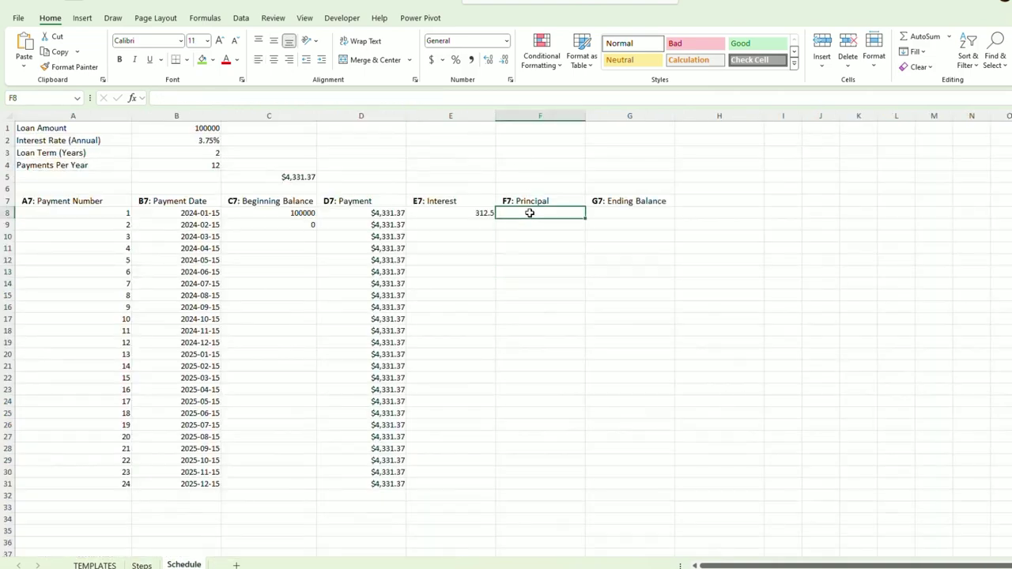
pyautogui.write('=')
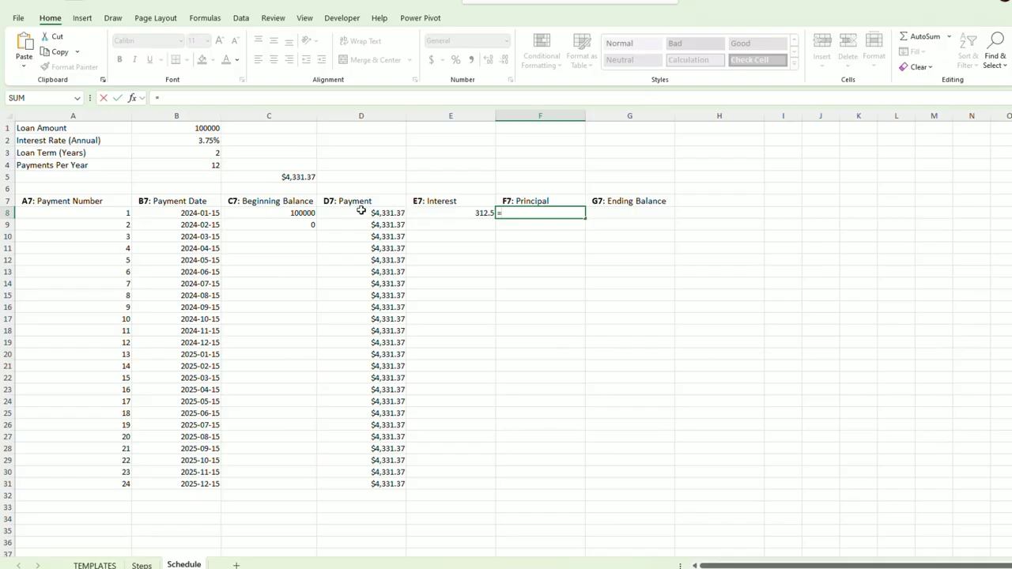
pyautogui.click(361, 211)
pyautogui.write('-')
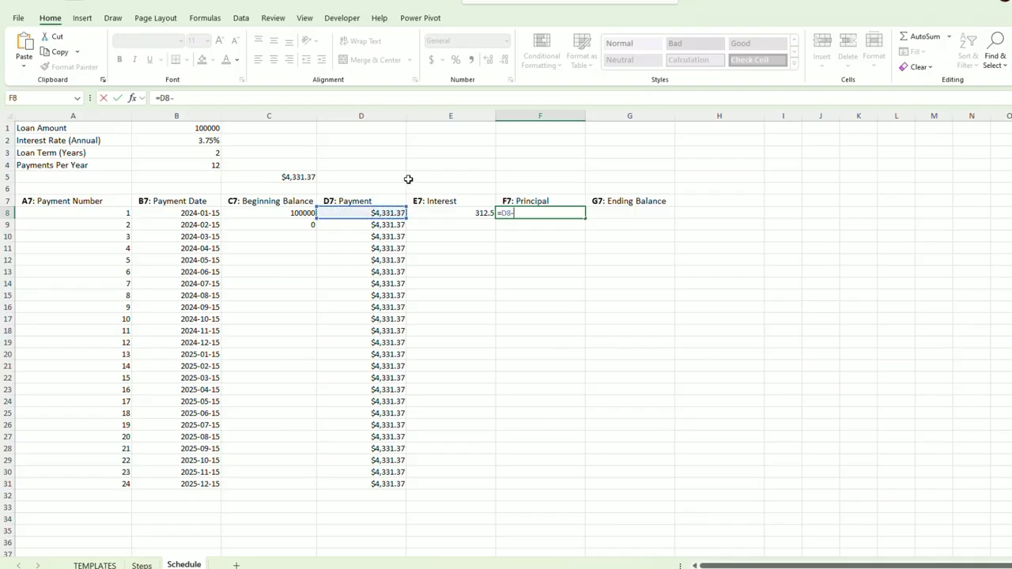
pyautogui.click(448, 212)
pyautogui.press('Return')
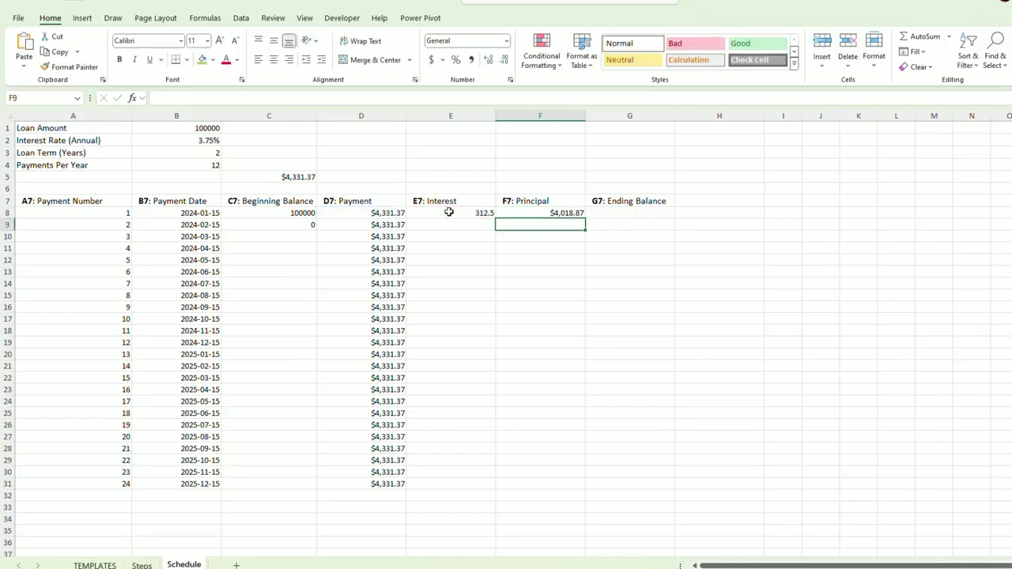
pyautogui.moveTo(534, 213); pyautogui.dragTo(474, 212)
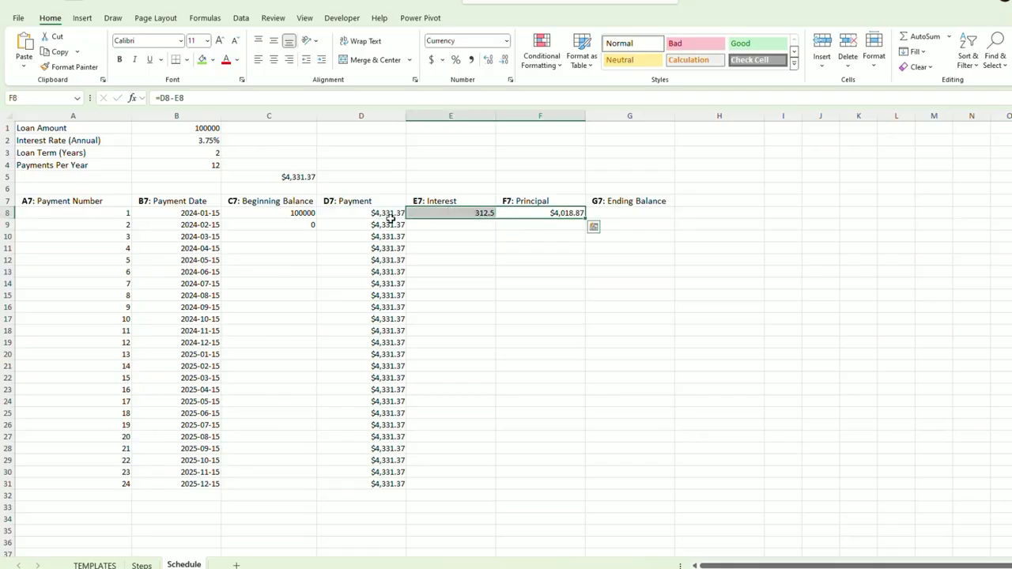
pyautogui.click(511, 247)
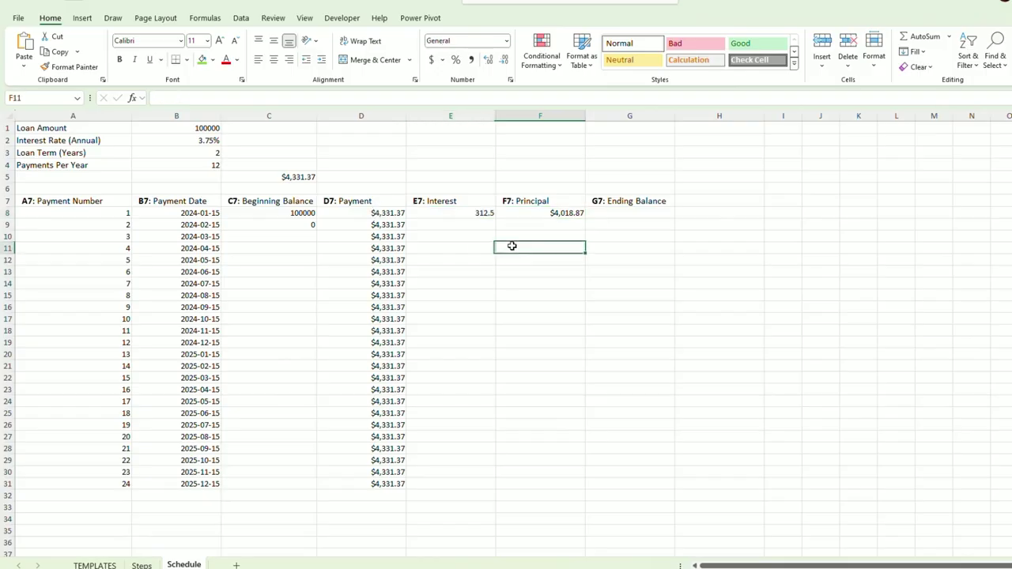
# Step: Enter =C8-F8 in G8 for a $95,981.13 ending balance, then recheck E8
pyautogui.click(142, 565)
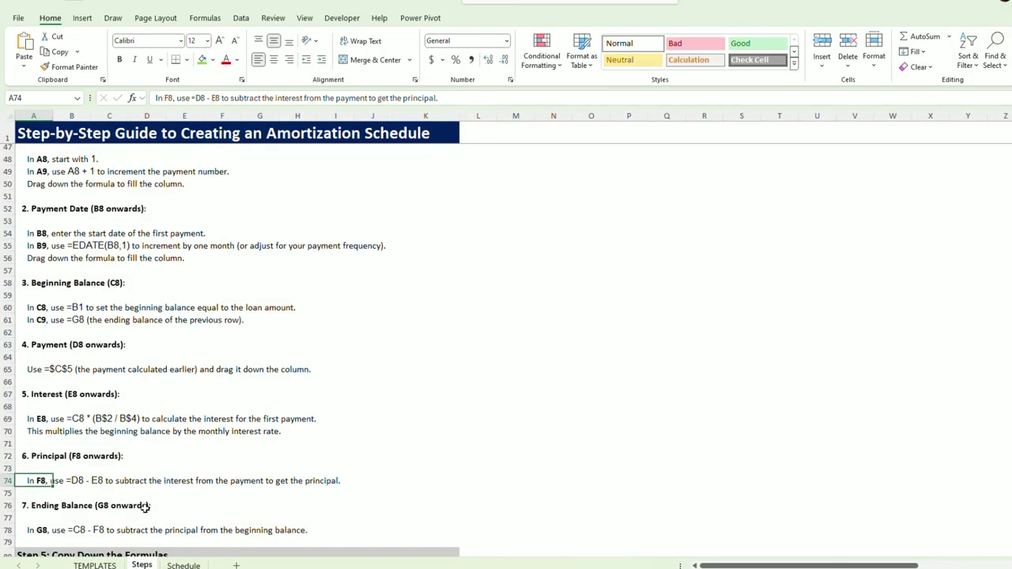
pyautogui.scroll(-2, 145, 507)
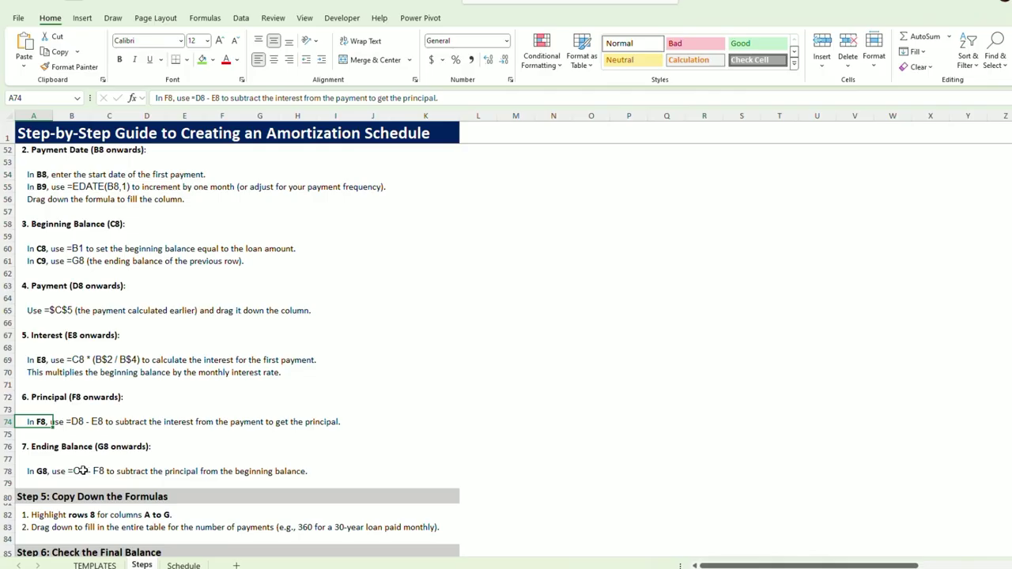
pyautogui.click(47, 472)
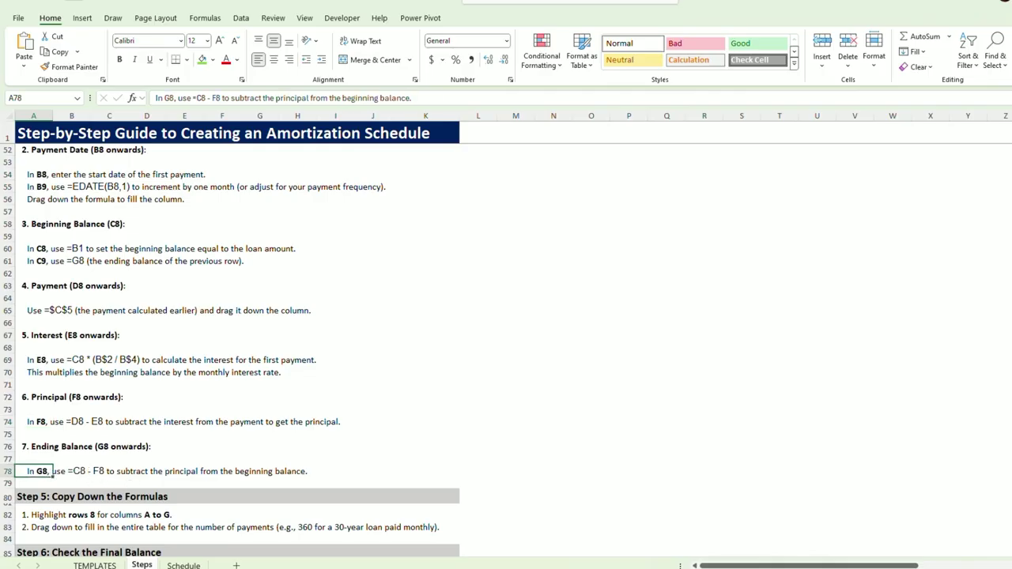
pyautogui.hotkey('ctrl', 'pagedown')
pyautogui.click(607, 216)
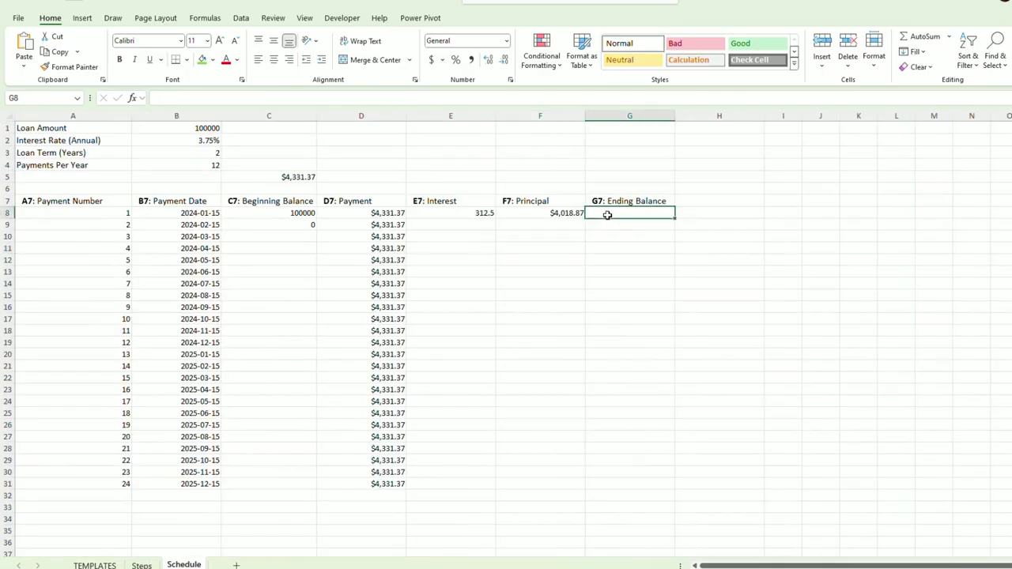
pyautogui.write('=')
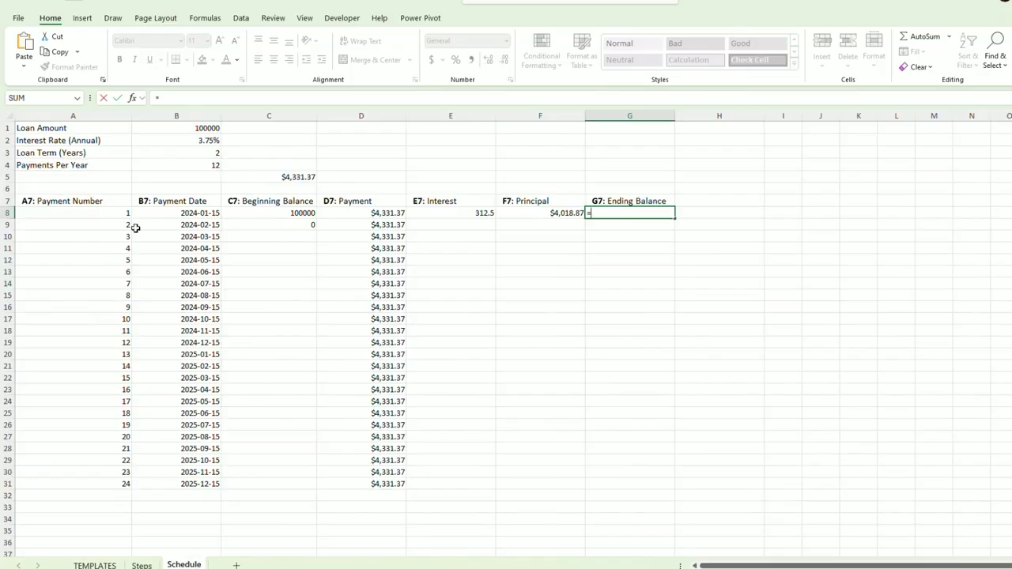
pyautogui.click(255, 214)
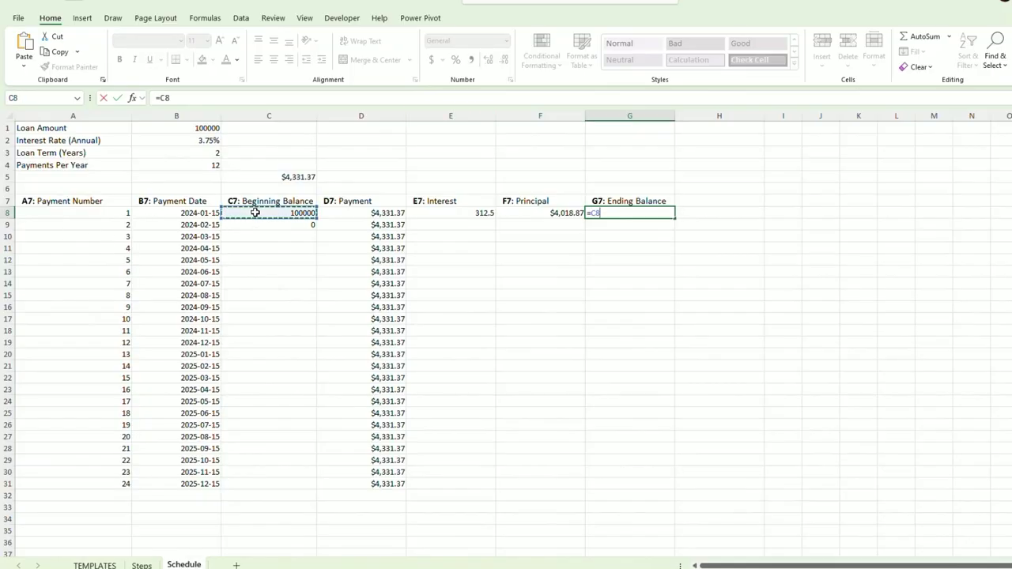
pyautogui.write('-')
pyautogui.click(544, 213)
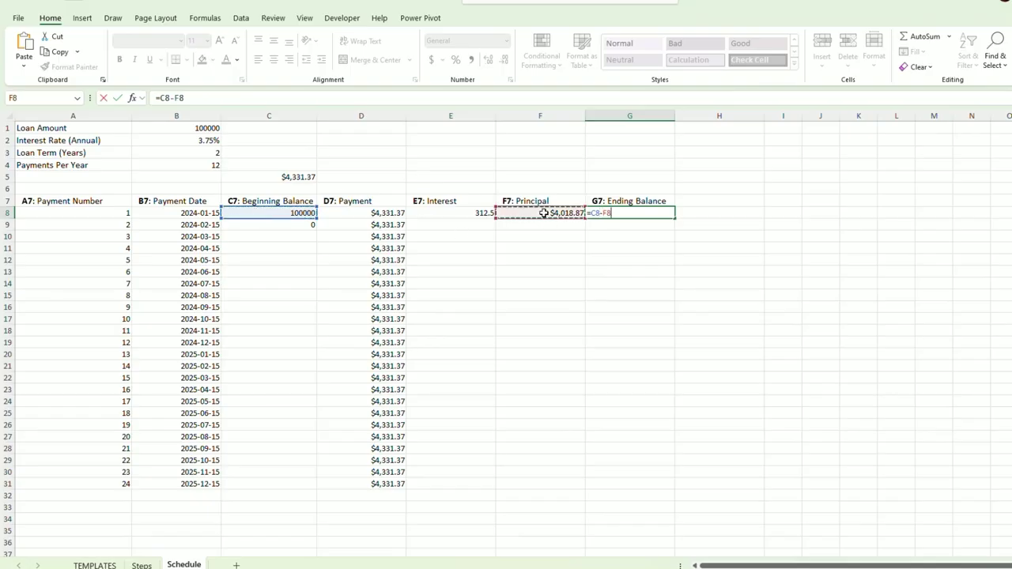
pyautogui.press('Return')
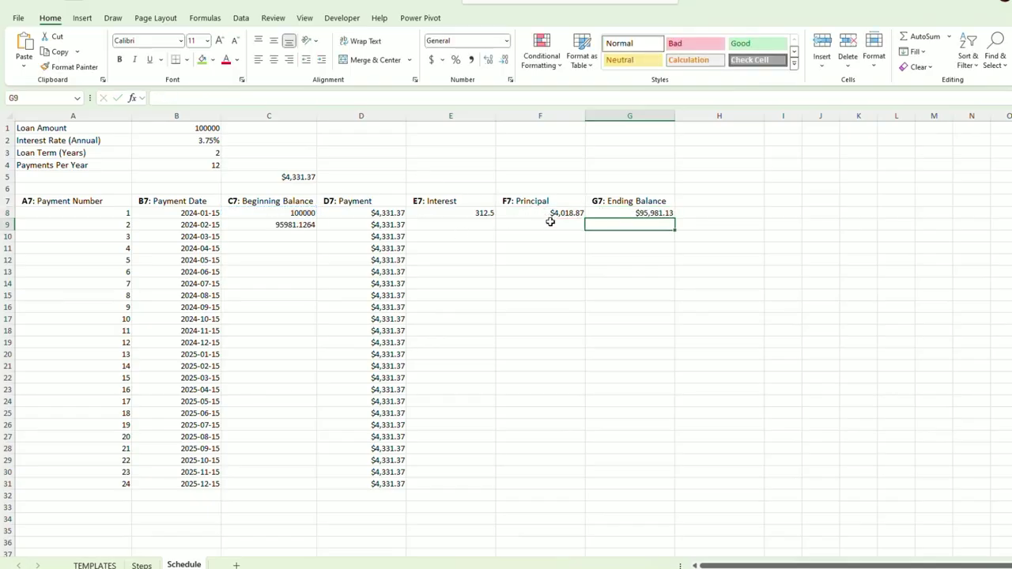
pyautogui.click(464, 213)
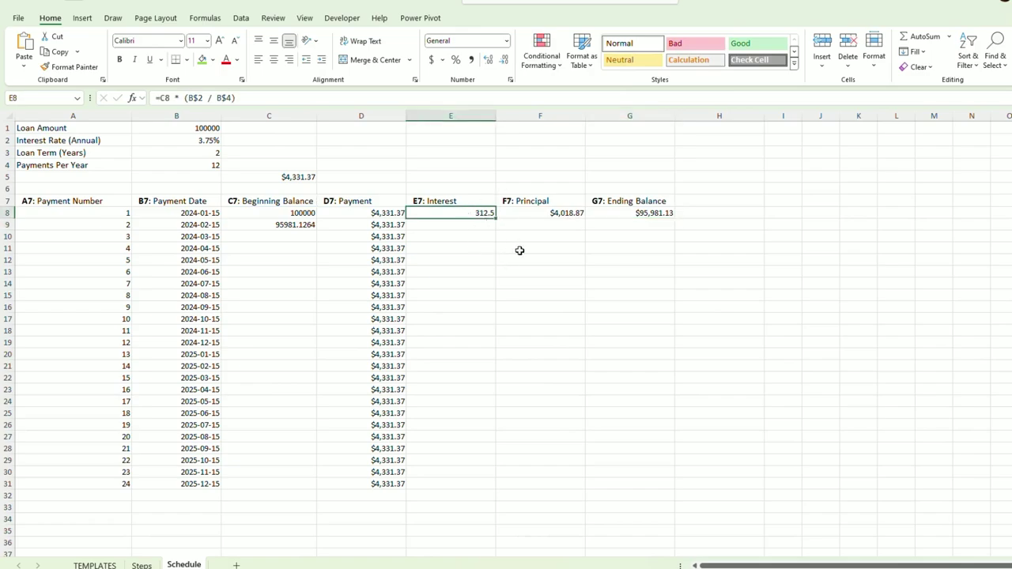
pyautogui.click(141, 565)
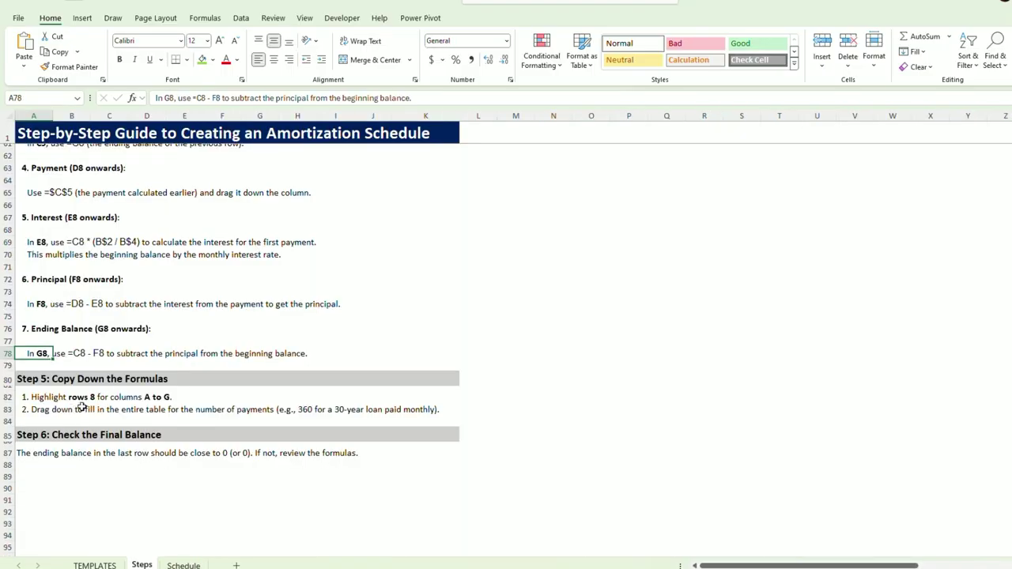
# Step: On the Schedule sheet, review the payment number, payment date and C8 beginning balance formulas
pyautogui.click(183, 565)
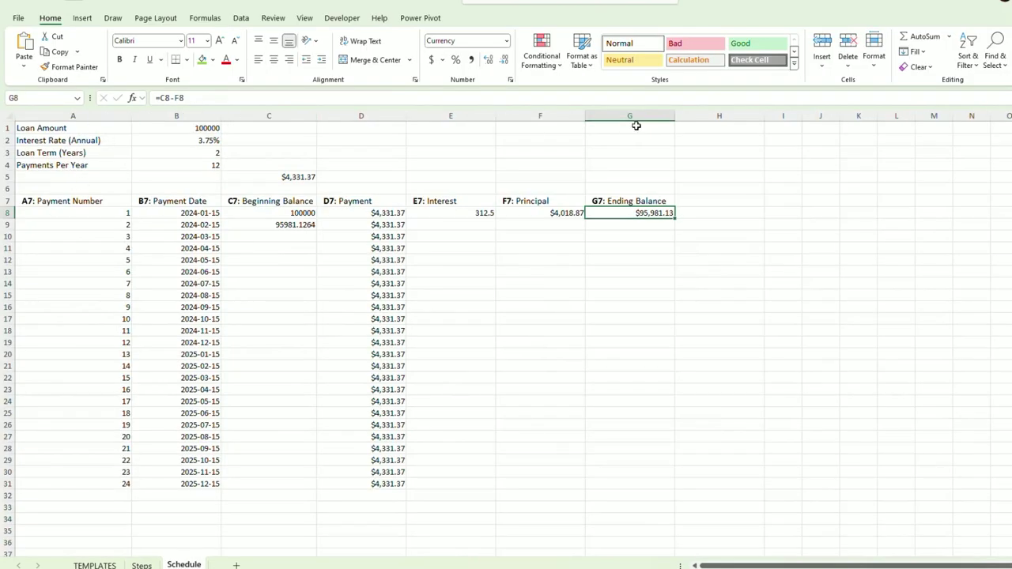
pyautogui.click(77, 211)
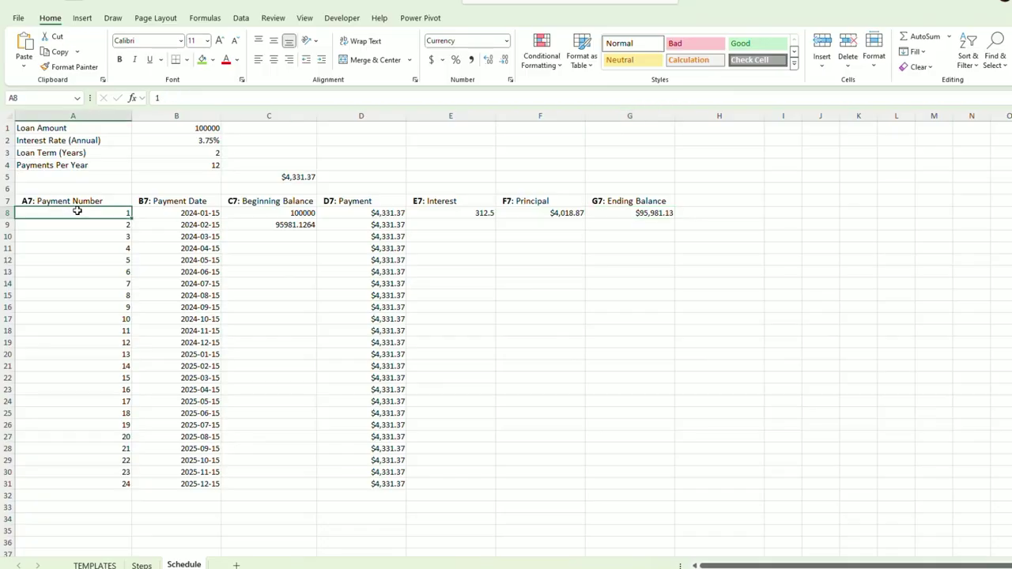
pyautogui.click(169, 213)
pyautogui.click(200, 235)
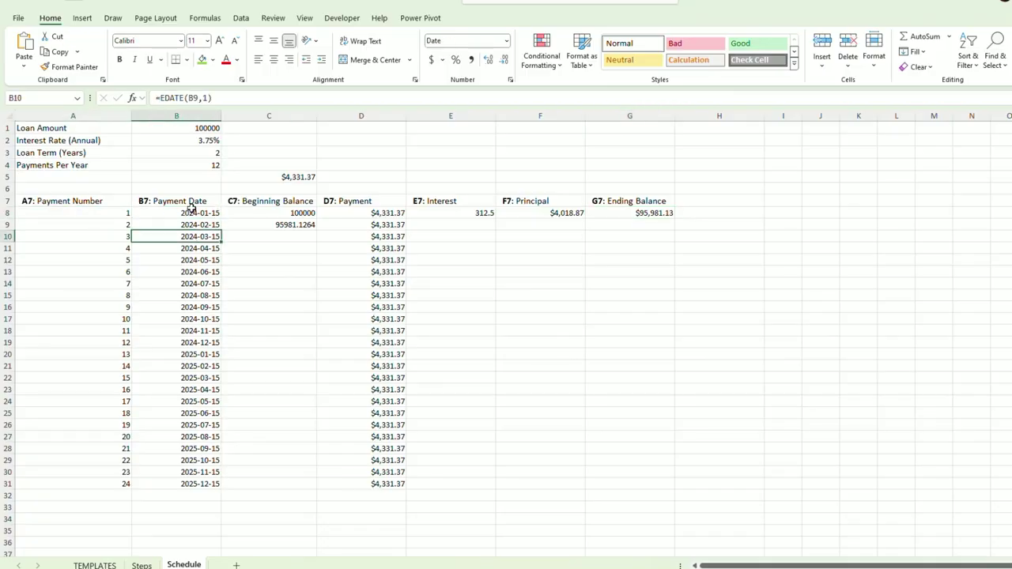
pyautogui.click(201, 213)
pyautogui.click(287, 213)
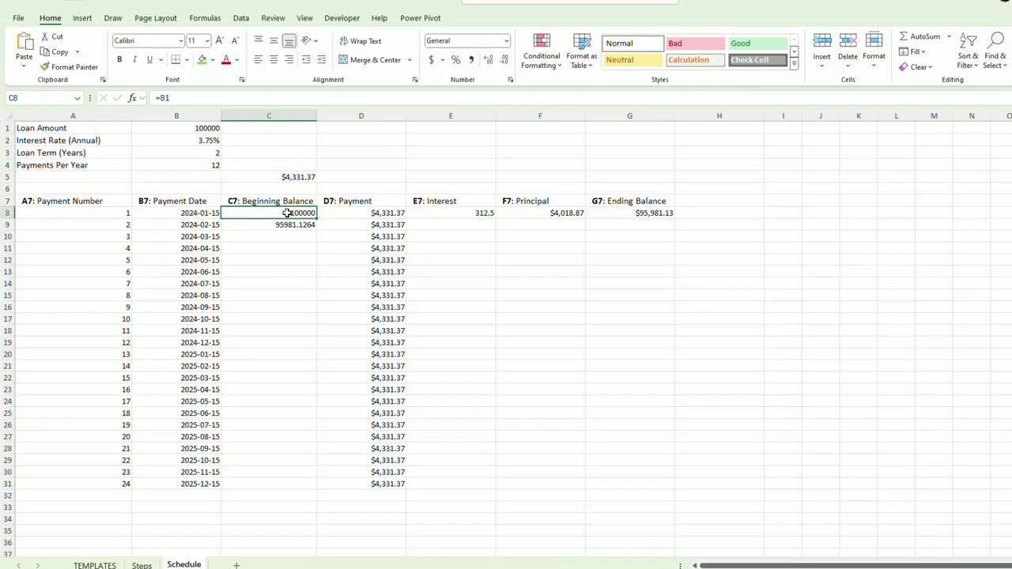
pyautogui.click(189, 269)
pyautogui.click(95, 271)
pyautogui.click(269, 295)
pyautogui.click(264, 215)
# Step: Copy C9's beginning-balance formula, linked to the previous ending balance, down to C31
pyautogui.click(283, 226)
pyautogui.click(313, 213)
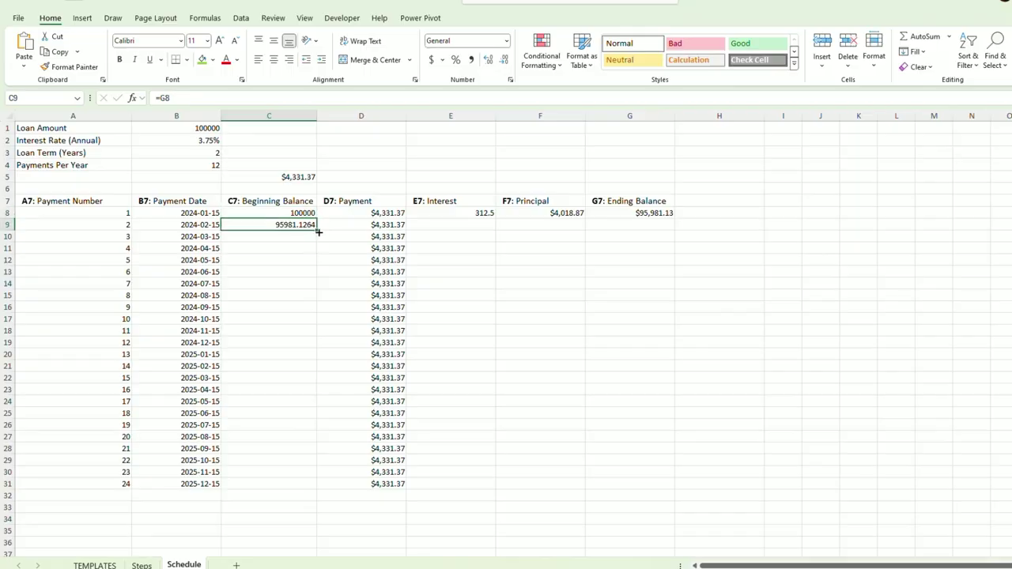
pyautogui.moveTo(316, 230); pyautogui.dragTo(286, 486)
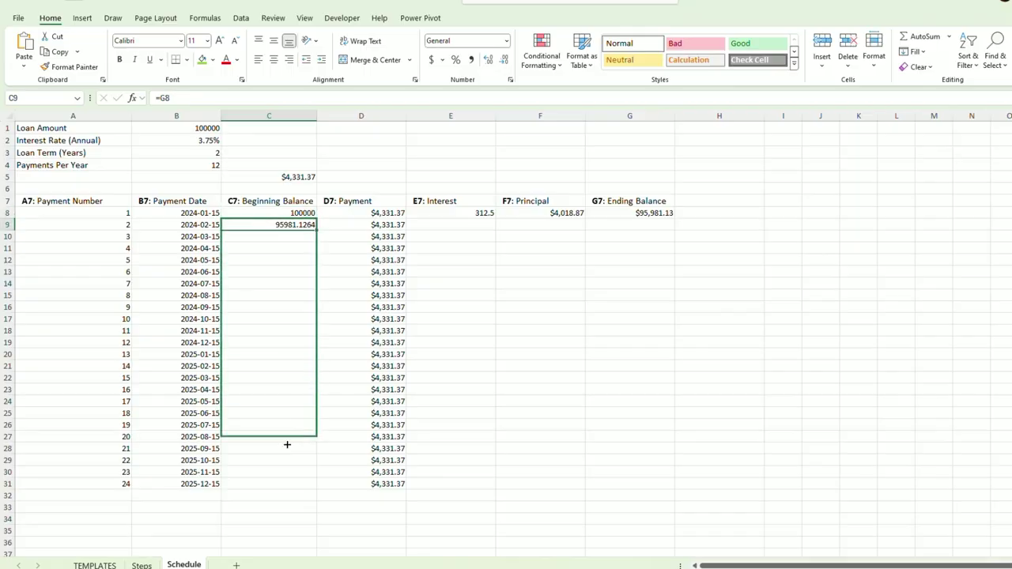
# Step: Fill the E8:G8 interest, principal and ending balance formulas down to row 31, ending at $0.00
pyautogui.click(345, 213)
pyautogui.click(357, 243)
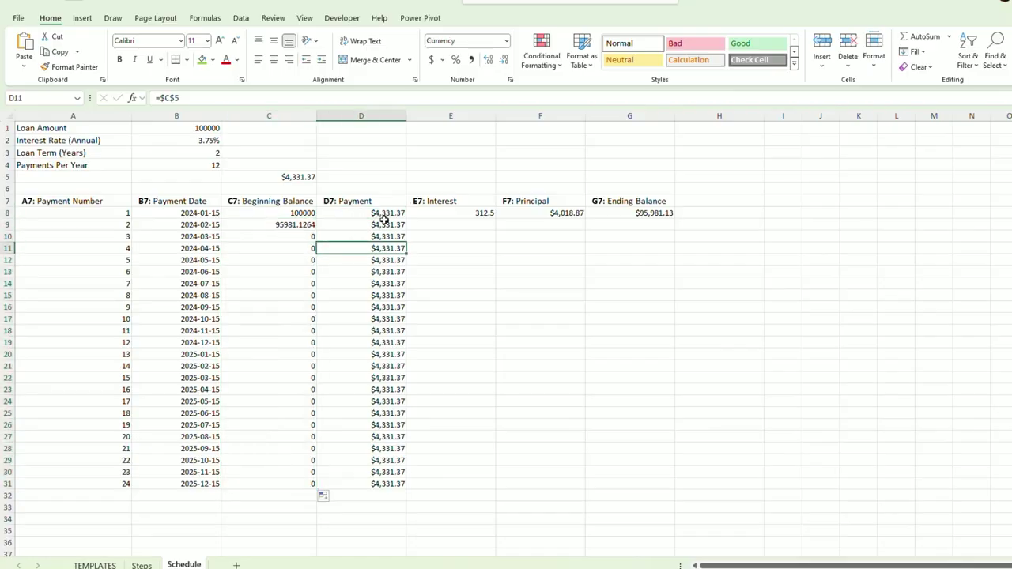
pyautogui.click(444, 213)
pyautogui.click(447, 248)
pyautogui.click(443, 212)
pyautogui.moveTo(443, 213)
pyautogui.mouseDown()
pyautogui.moveTo(669, 225)
pyautogui.moveTo(655, 490)
pyautogui.mouseUp()
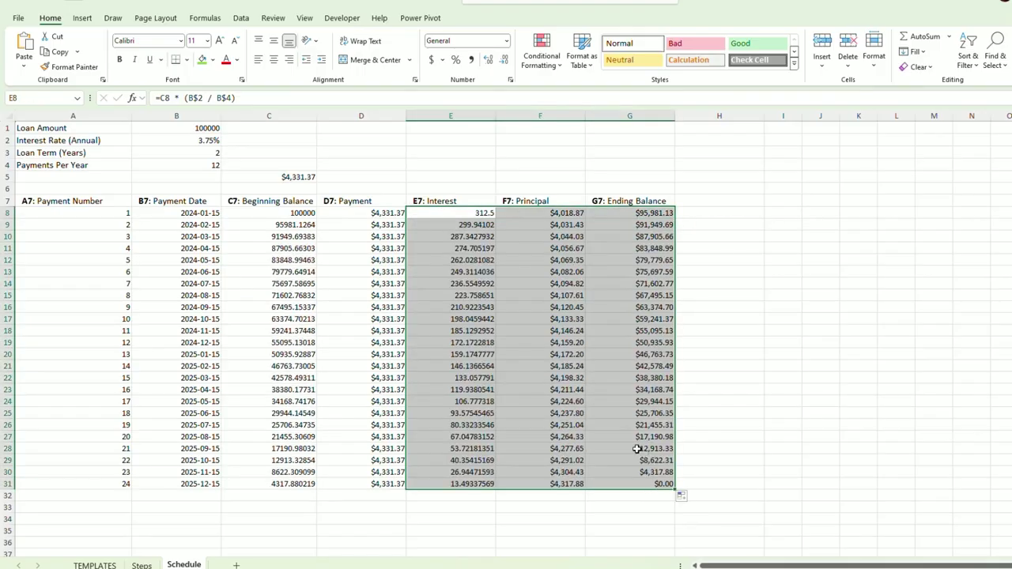
pyautogui.click(599, 368)
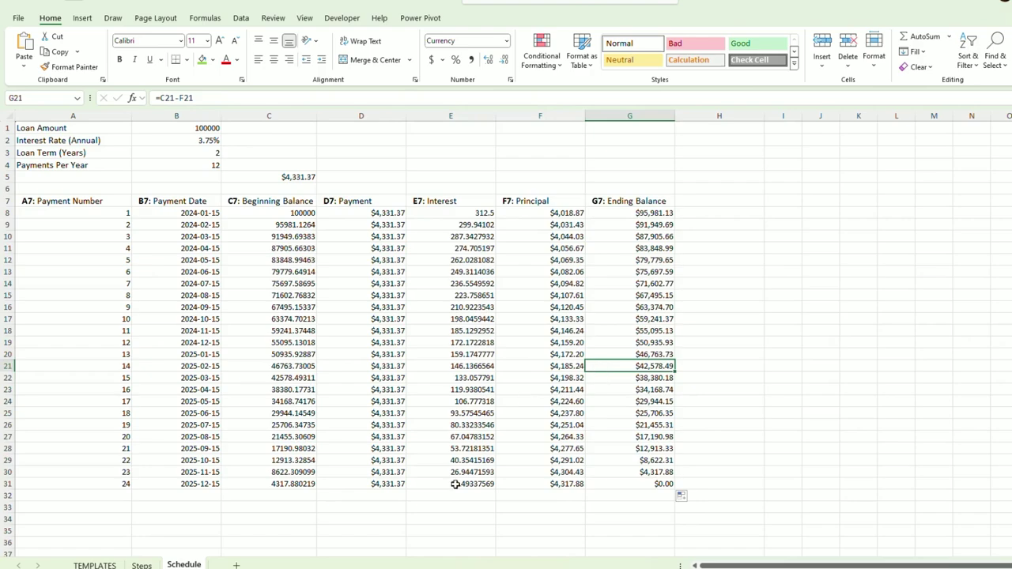
pyautogui.click(294, 484)
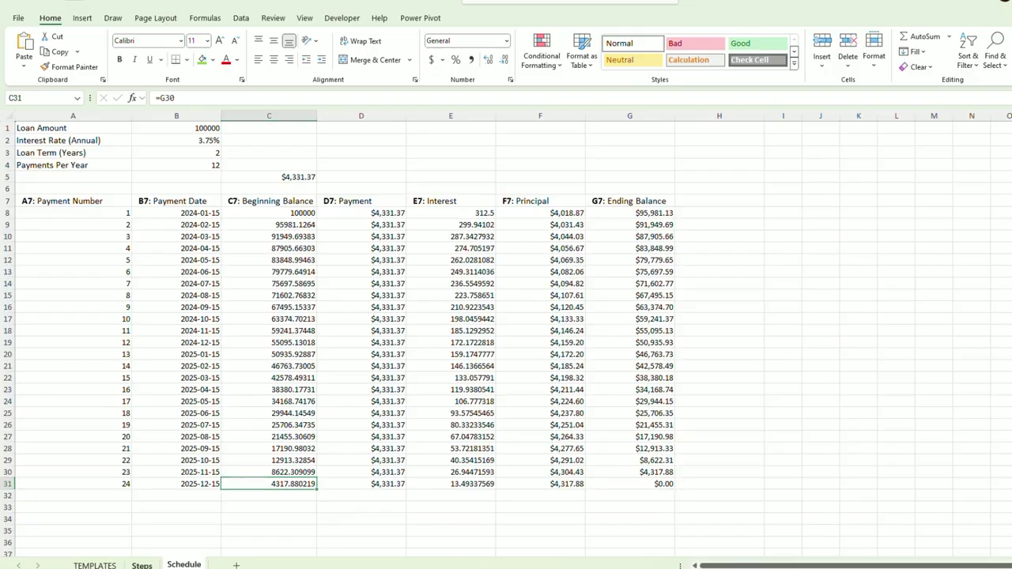
pyautogui.hotkey('ctrl', 'pageup')
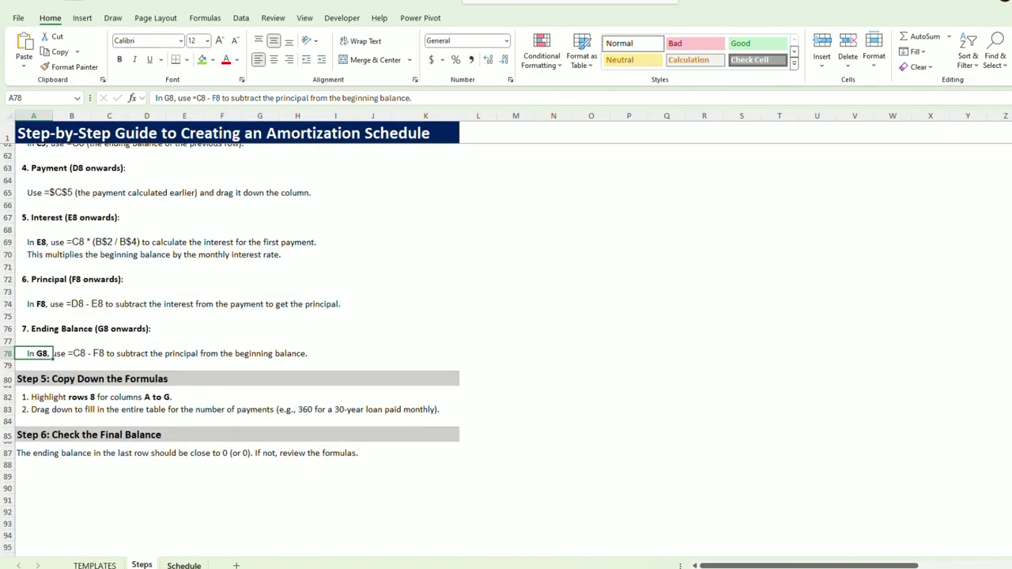
pyautogui.click(184, 564)
pyautogui.click(663, 483)
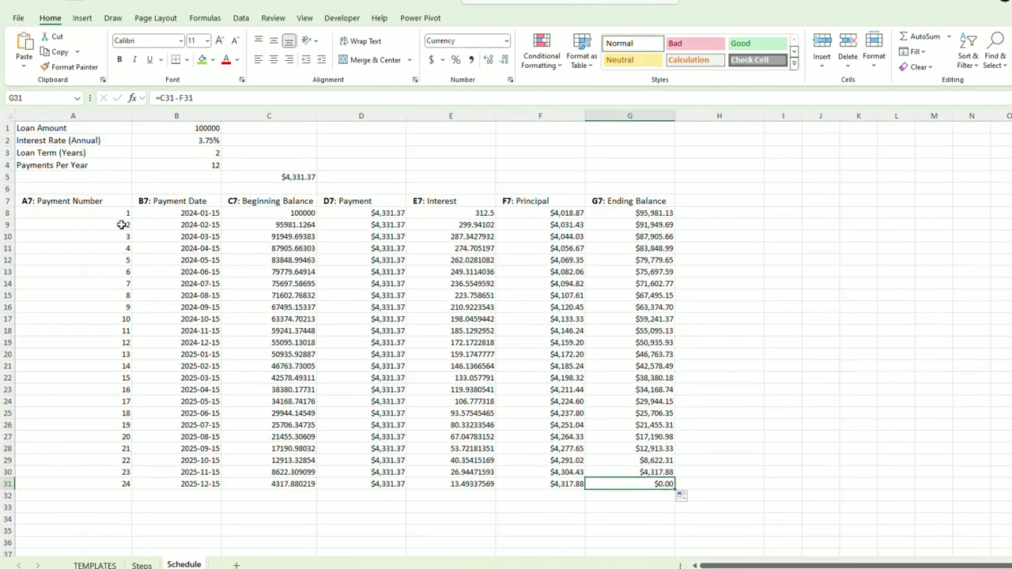
pyautogui.moveTo(120, 213); pyautogui.dragTo(118, 484)
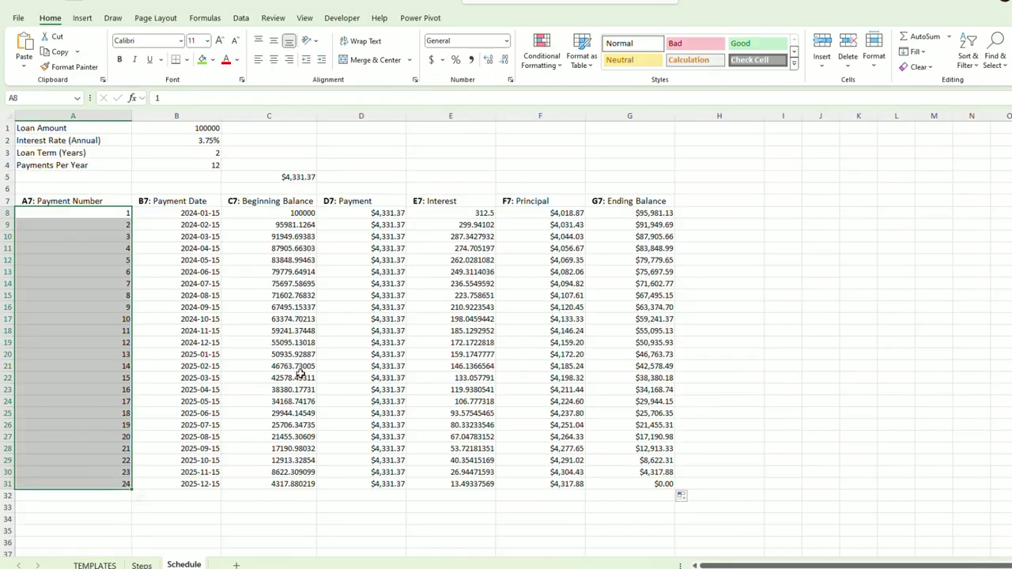
pyautogui.click(304, 486)
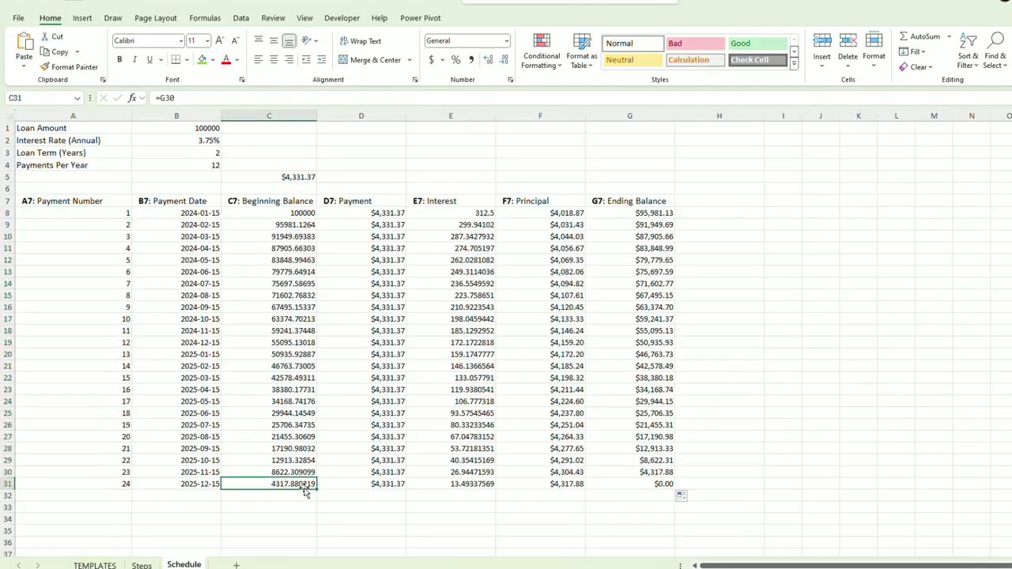
pyautogui.click(393, 483)
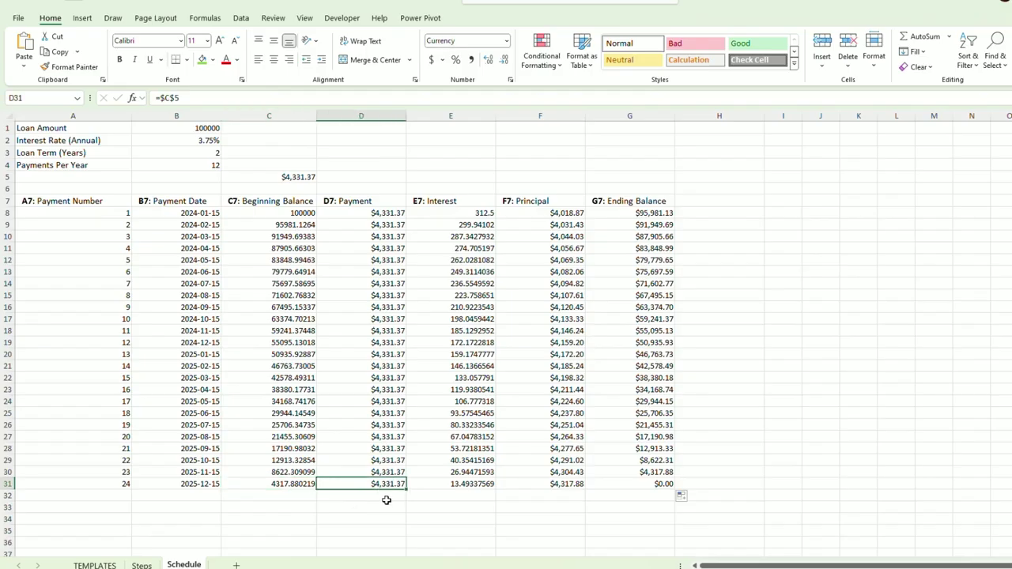
pyautogui.click(567, 484)
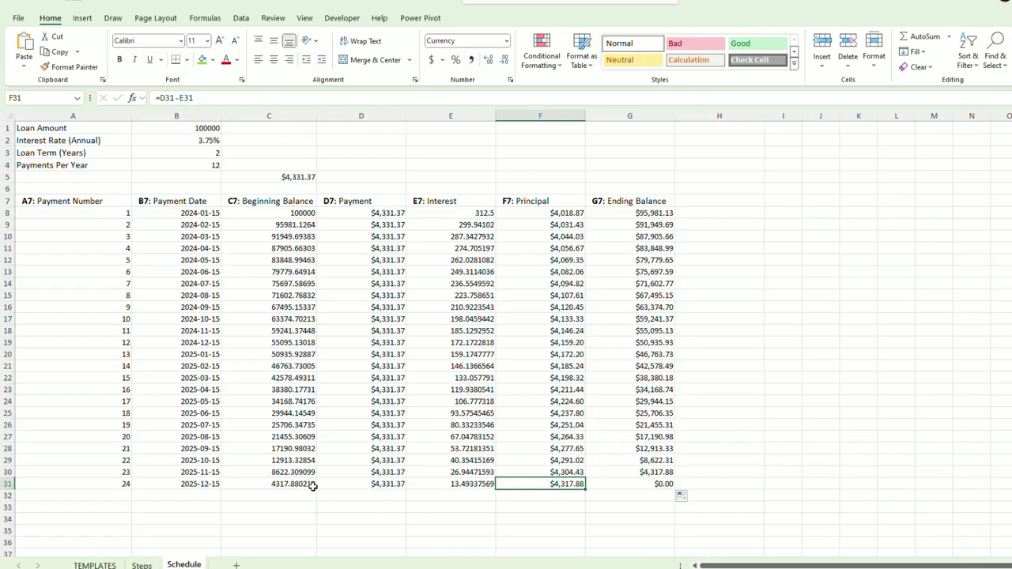
pyautogui.moveTo(644, 484)
pyautogui.mouseDown()
pyautogui.moveTo(222, 291)
pyautogui.moveTo(32, 126)
pyautogui.mouseUp()
pyautogui.click(361, 296)
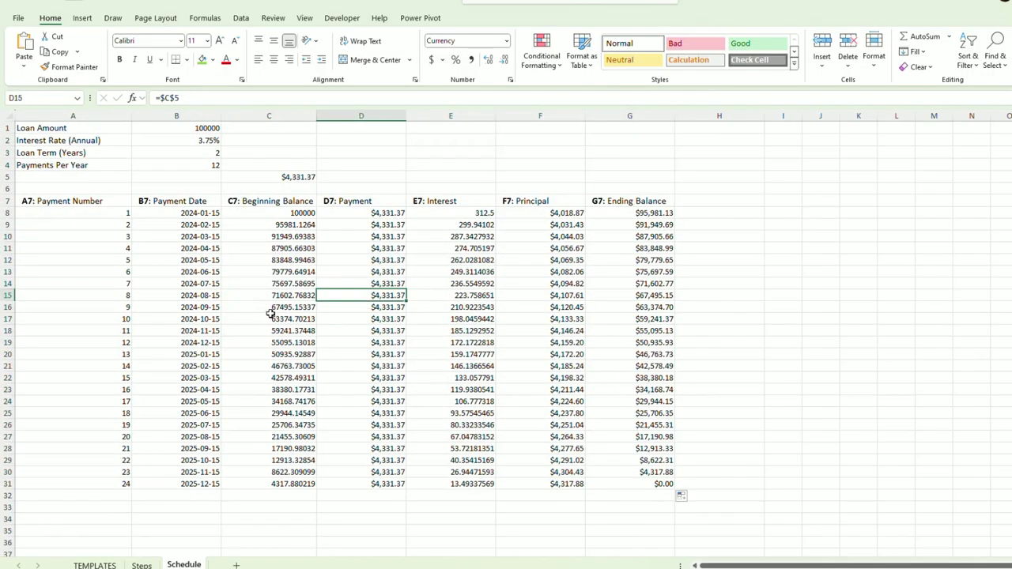
# Step: Switch to the Steps guide sheet and scroll up to its beginning
pyautogui.click(139, 564)
pyautogui.click(400, 339)
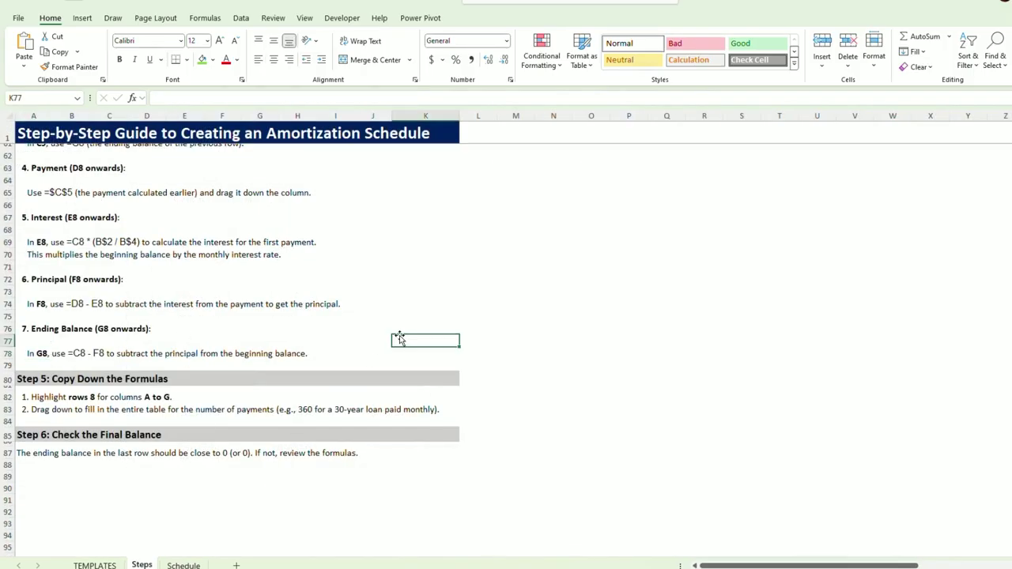
pyautogui.scroll(10, 285, 391)
pyautogui.scroll(10, 286, 391)
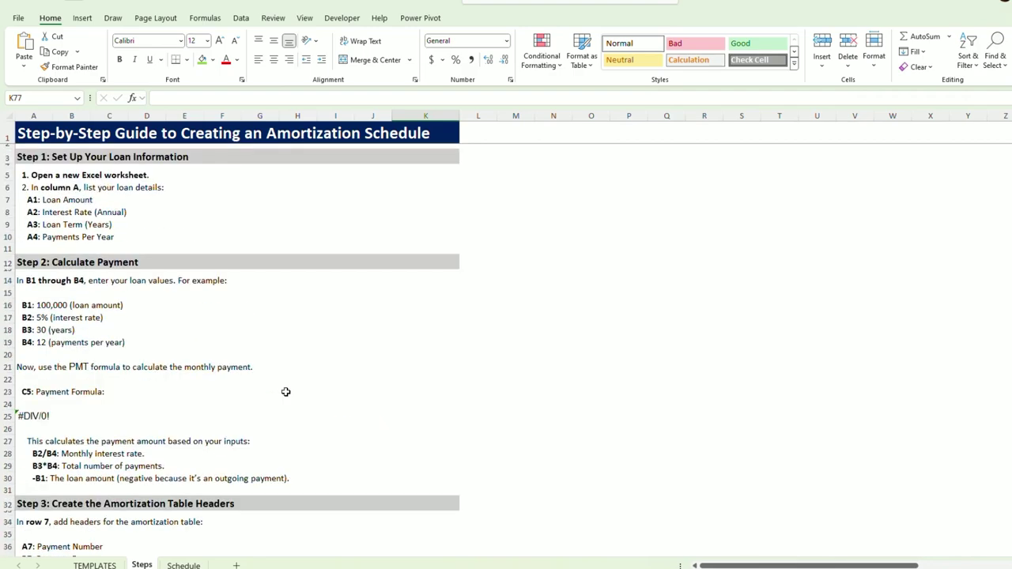
pyautogui.click(381, 368)
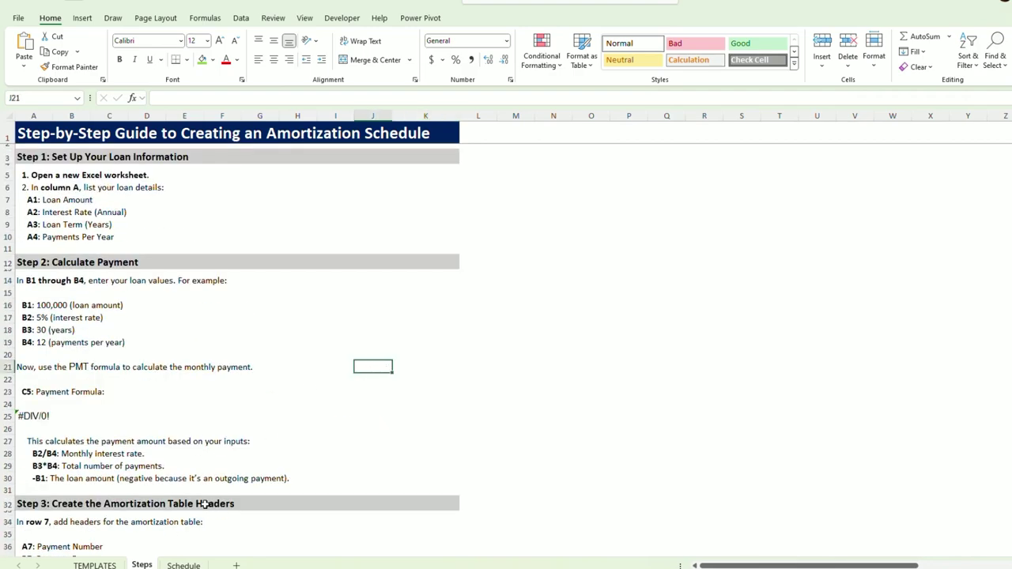
# Step: Look over the TEMPLATES sheet
pyautogui.click(95, 565)
pyautogui.click(139, 416)
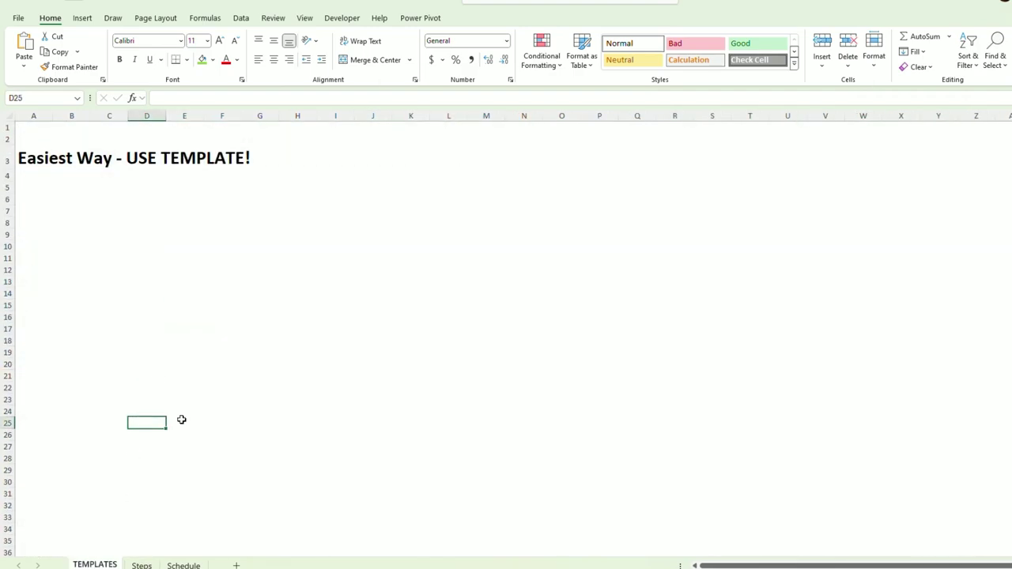
pyautogui.click(180, 393)
pyautogui.click(179, 309)
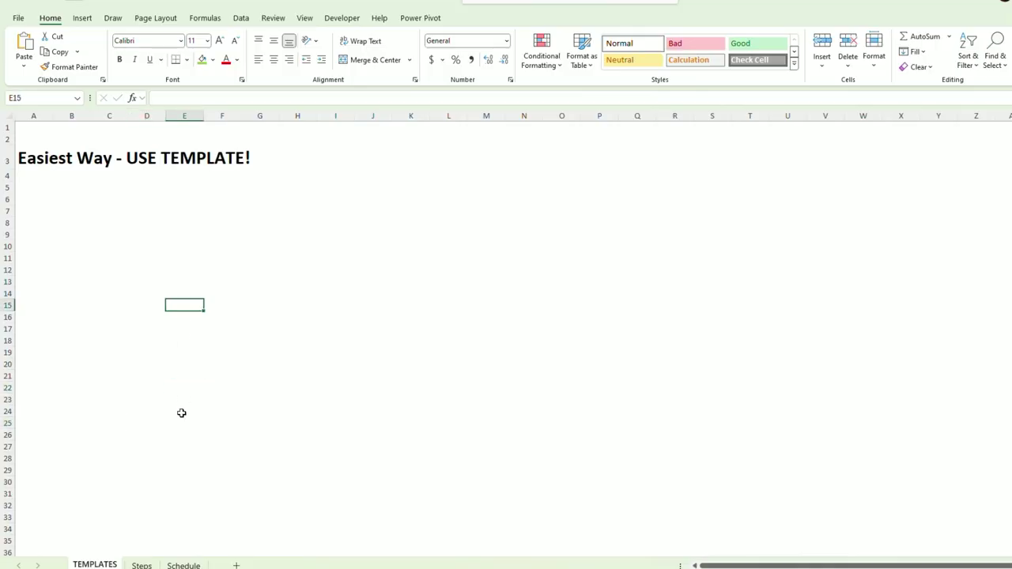
# Step: Return to the Steps sheet and scroll through the amortization guide
pyautogui.click(141, 565)
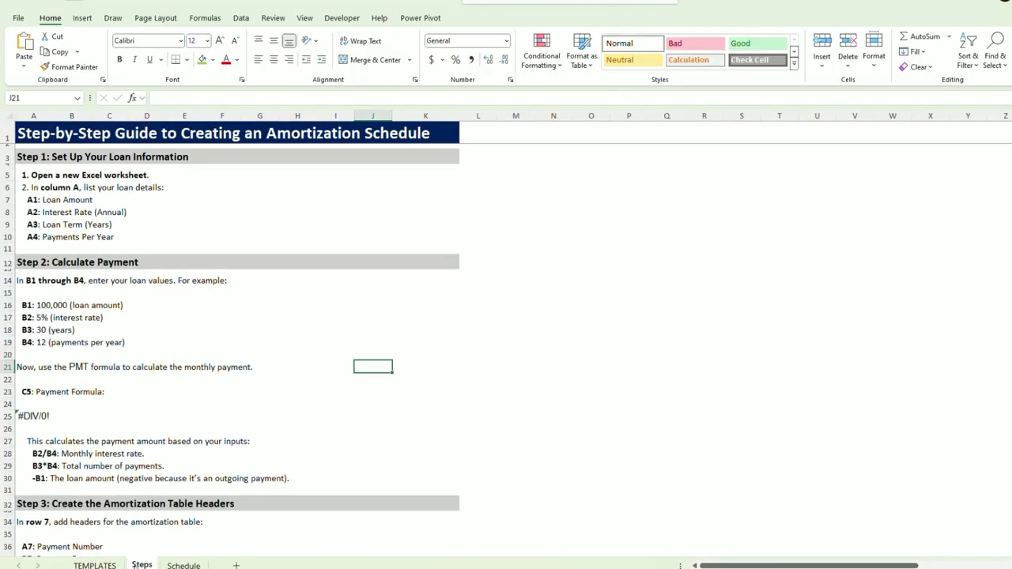
pyautogui.click(263, 330)
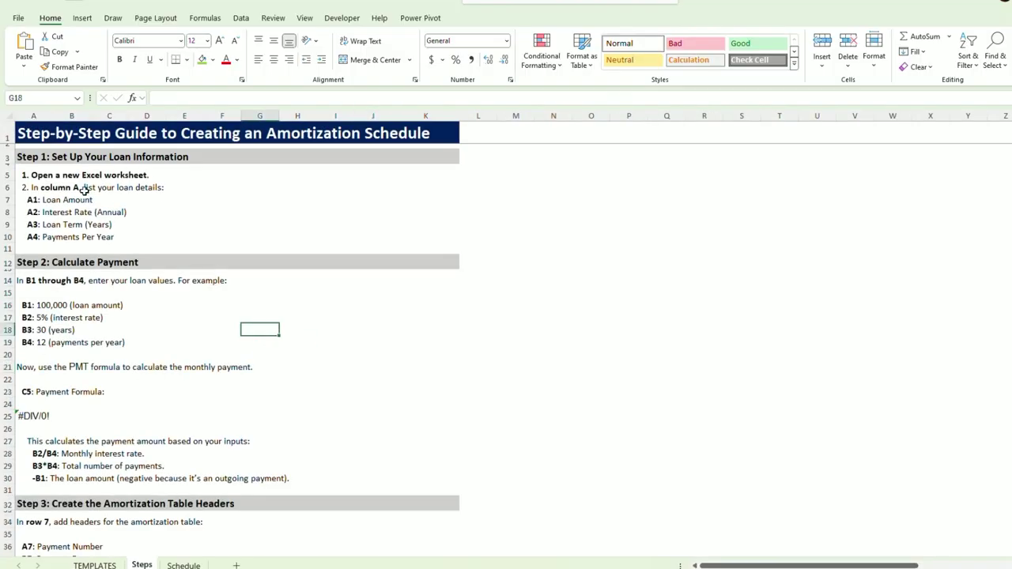
pyautogui.scroll(-7, 108, 334)
pyautogui.scroll(-7, 111, 336)
pyautogui.scroll(-3, 113, 335)
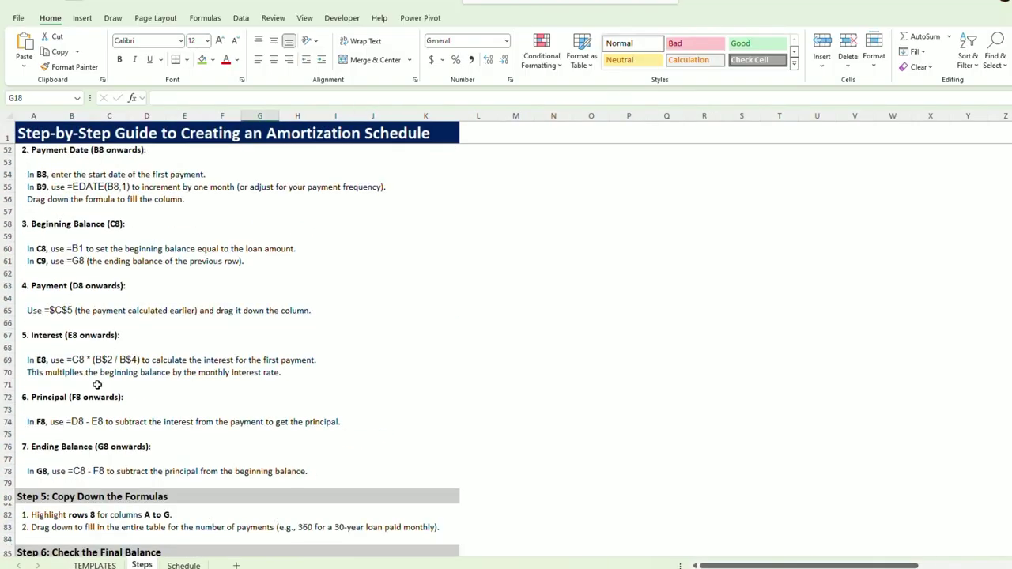
pyautogui.scroll(-2, 98, 384)
pyautogui.scroll(10, 92, 420)
pyautogui.scroll(8, 92, 420)
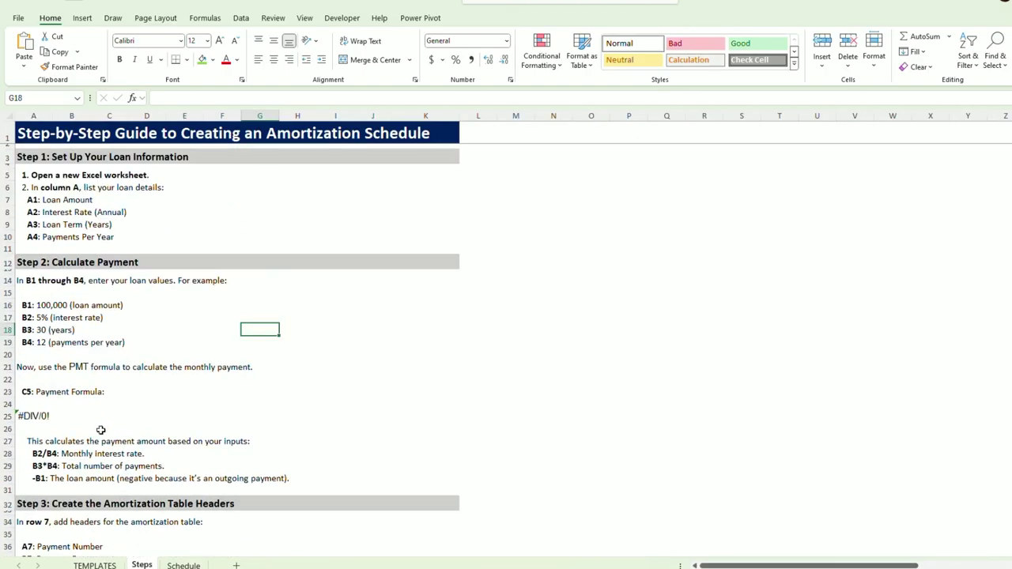